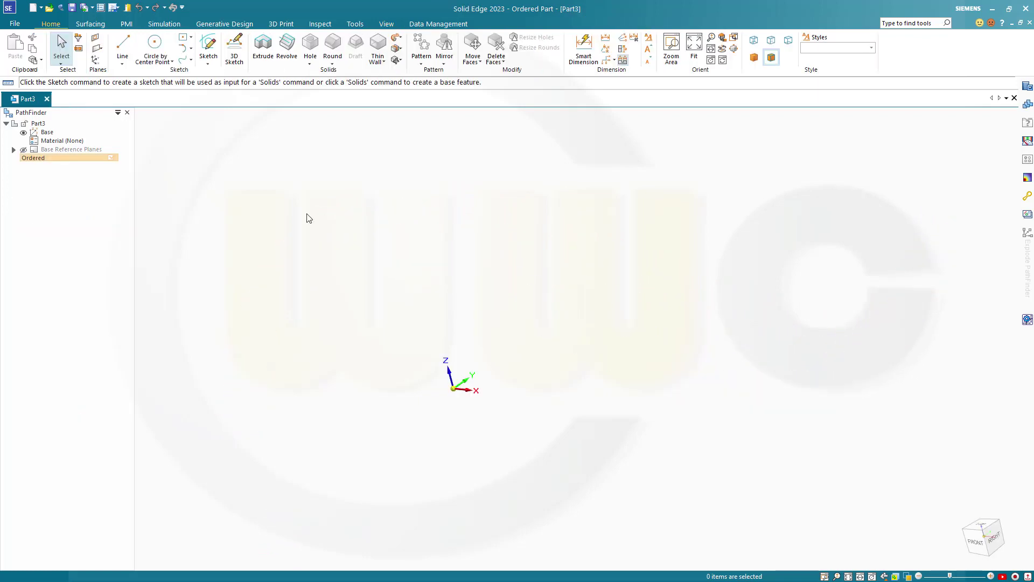
Draw a freeform 3D curve in a new 3D sketch, running through the XZ plane and ending with points in the YZ plane
click(239, 65)
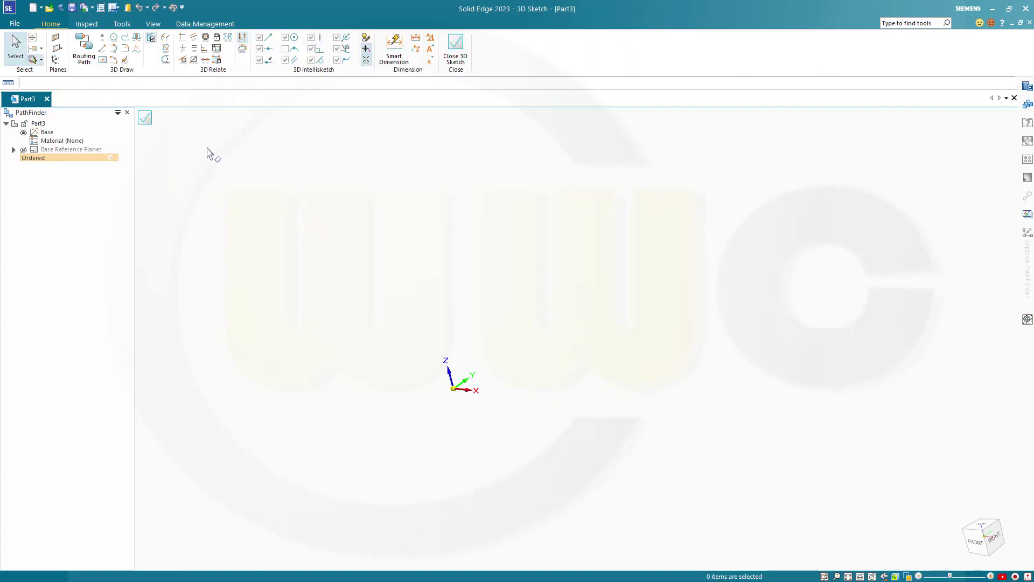
click(125, 37)
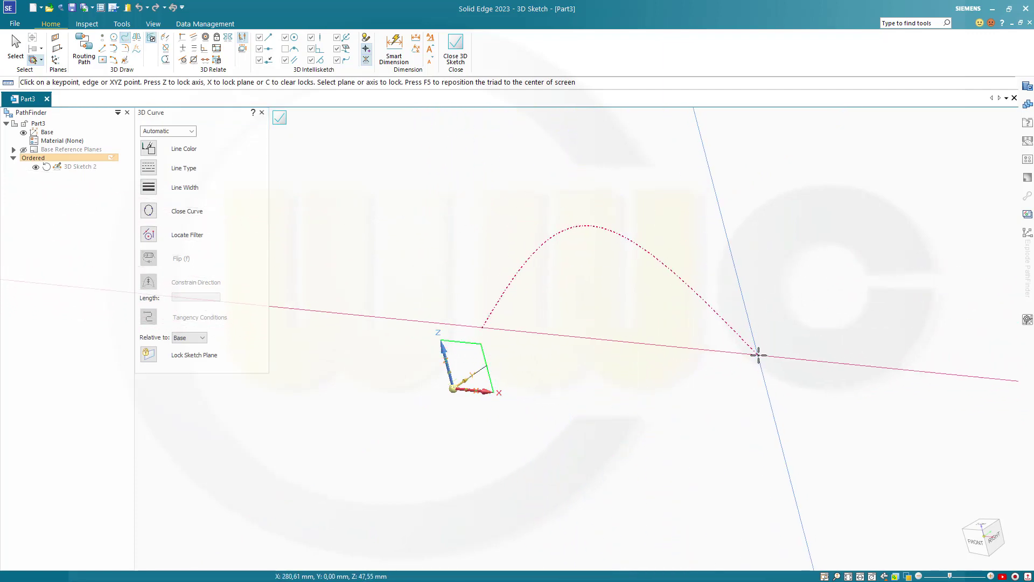
click(754, 353)
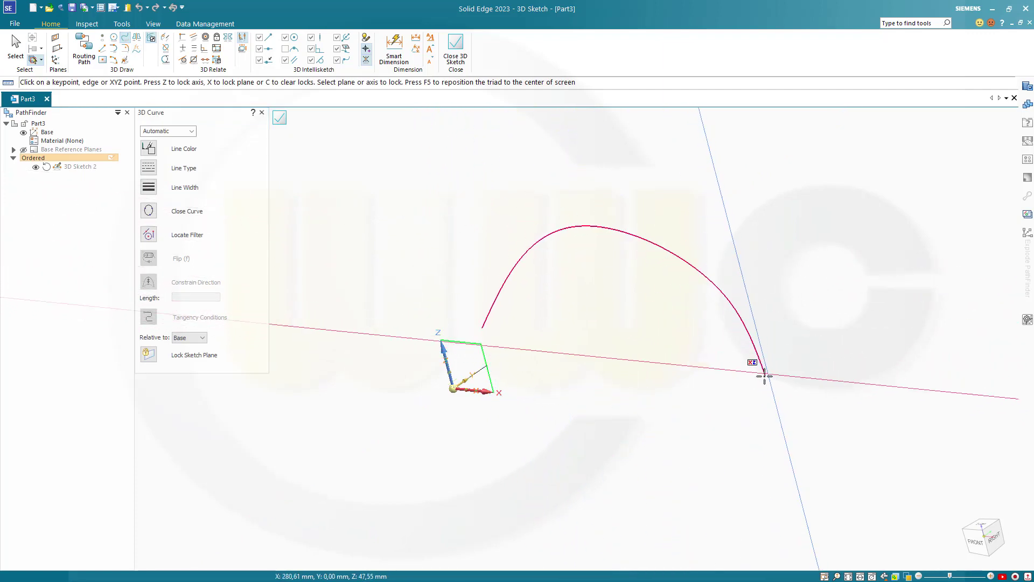
middle_drag(761, 365, 486, 358)
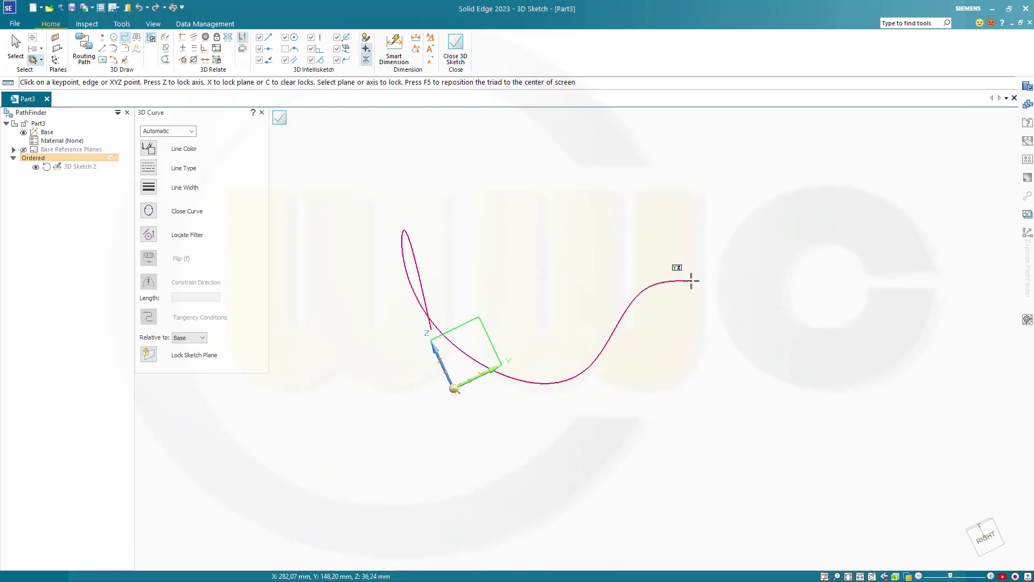
double_click(685, 280)
key(Escape)
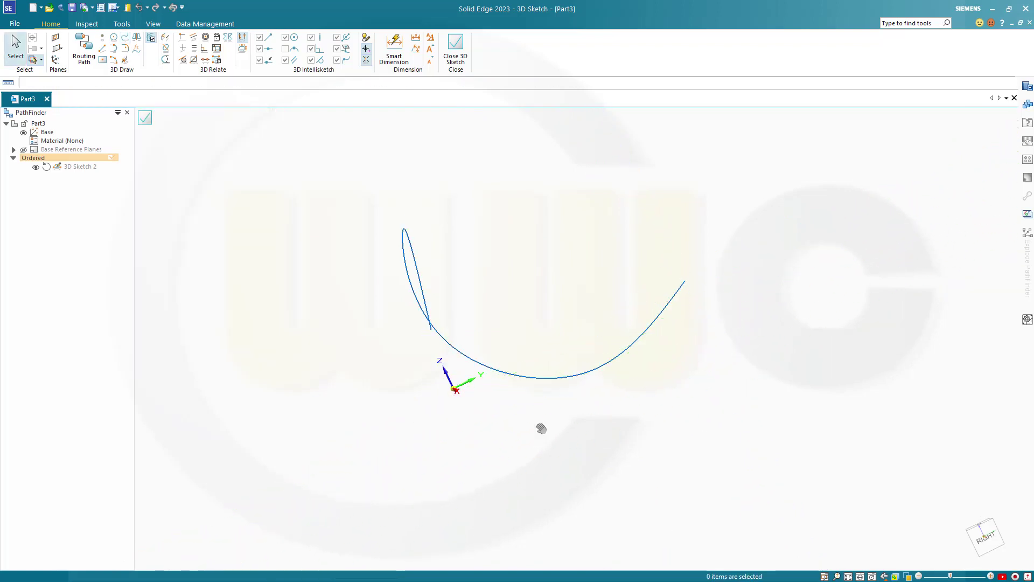
middle_drag(538, 427, 571, 403)
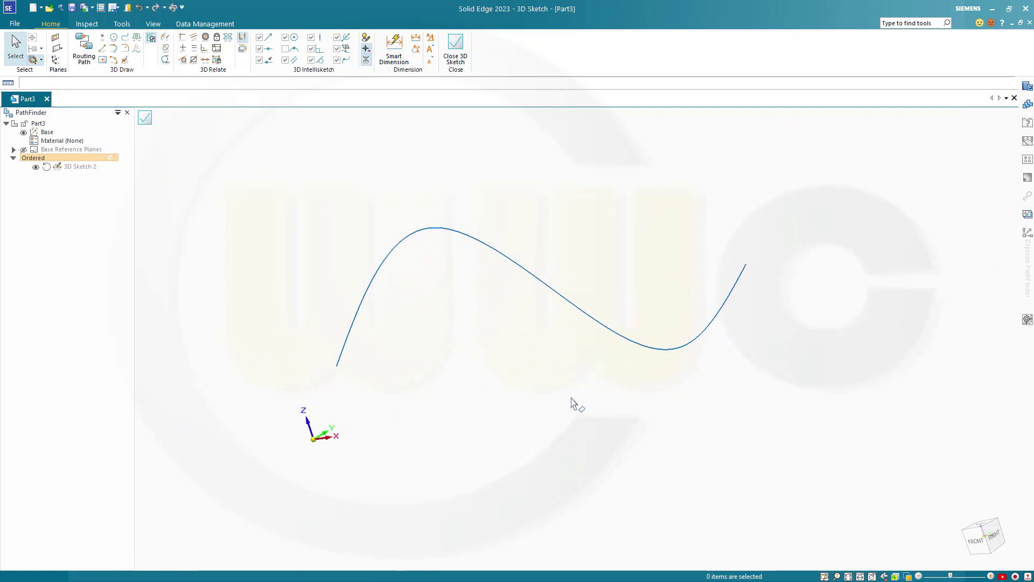
Measure the straight-line distance between the two ends of the 3D curve with Smart Dimension, without placing the dimension
click(394, 48)
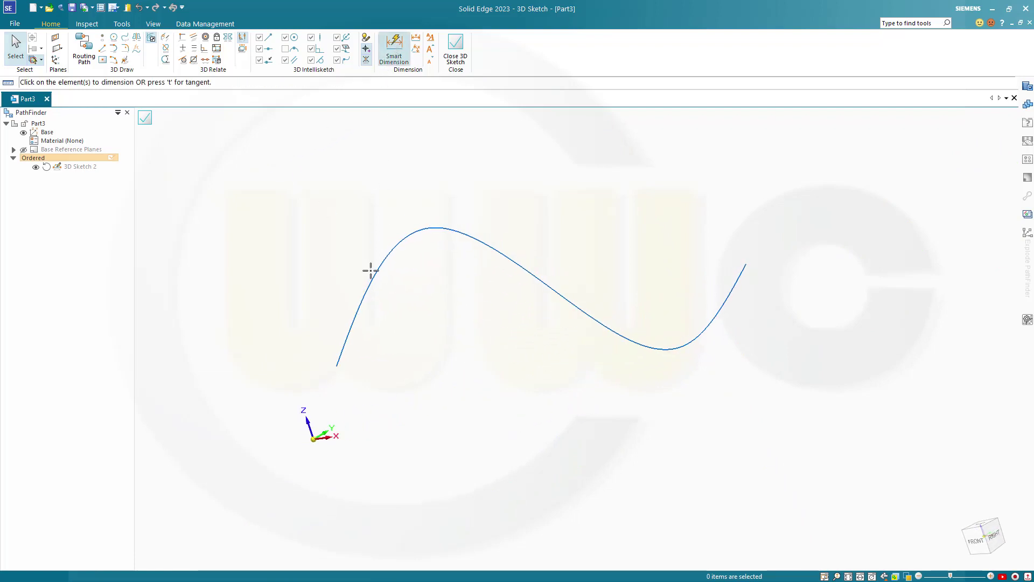
click(336, 366)
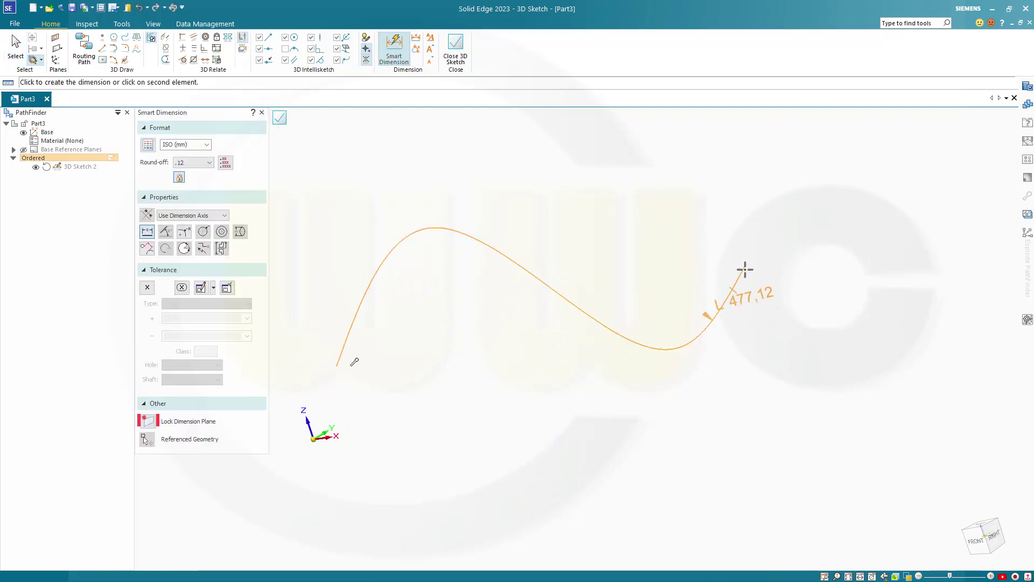
click(744, 264)
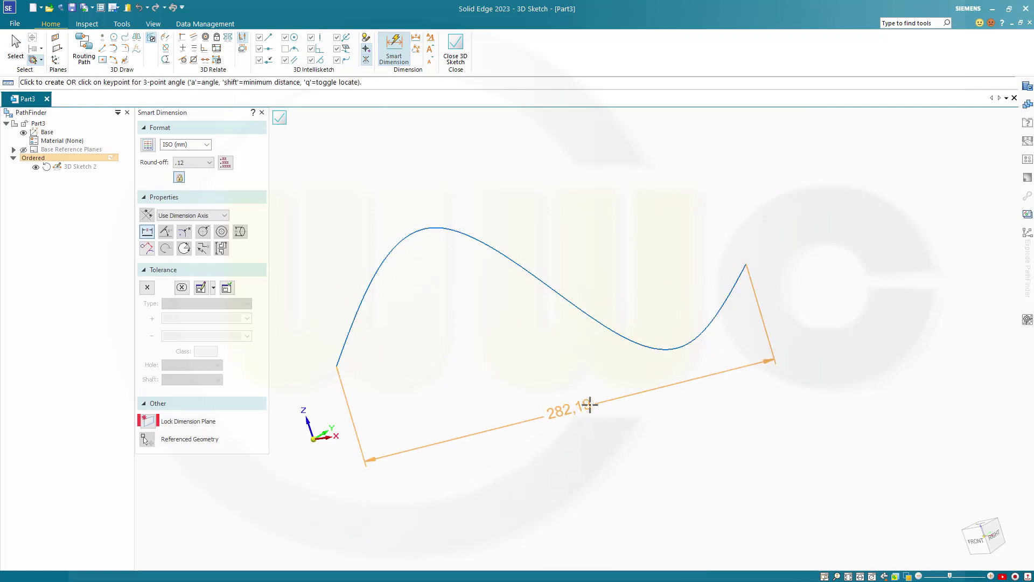
key(Escape)
Finish the 3D sketch and create a reference plane normal to the curve at its end nearest the origin
middle_drag(544, 369, 553, 391)
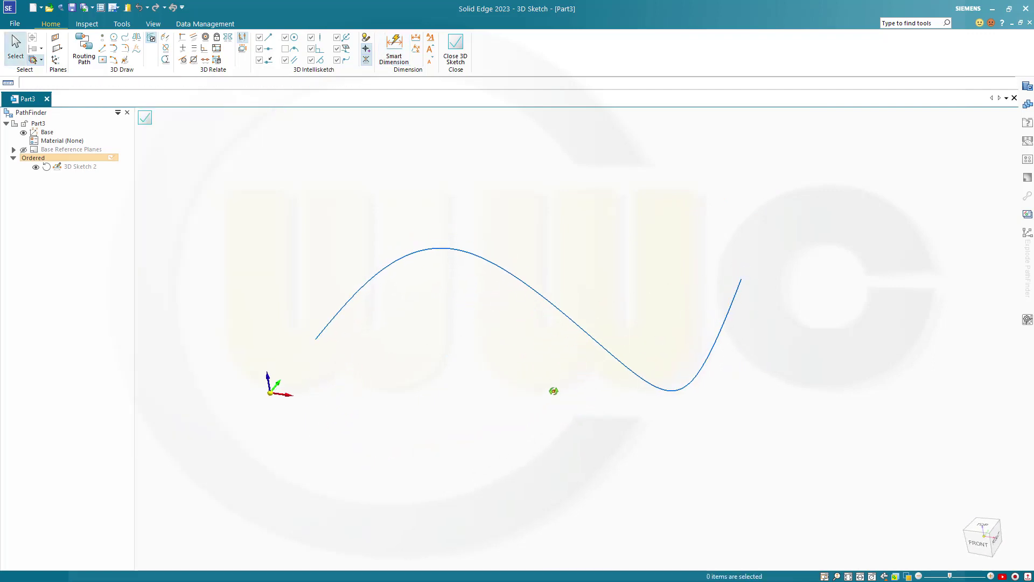
scroll(481, 230, up, 2)
click(455, 48)
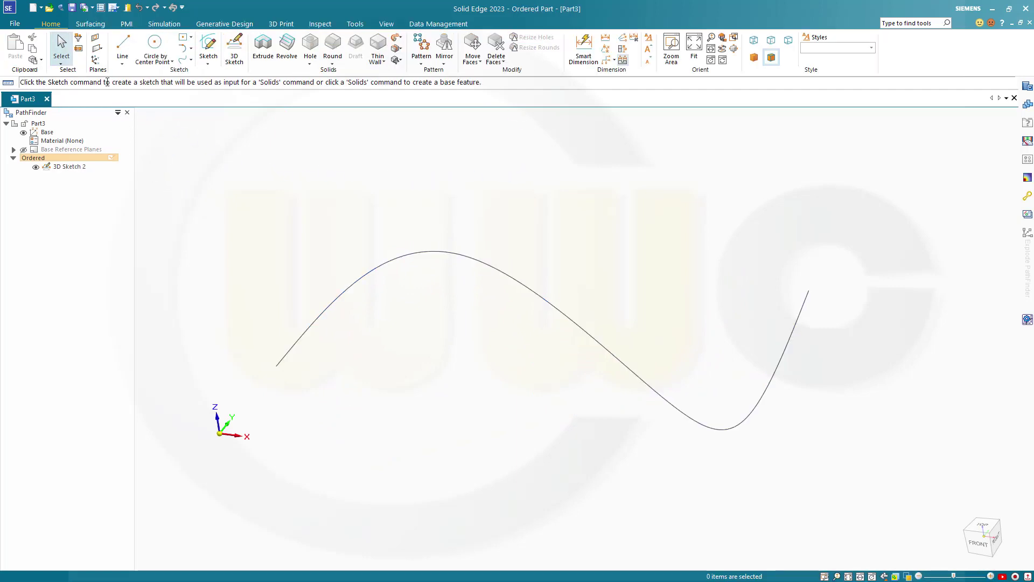
click(100, 51)
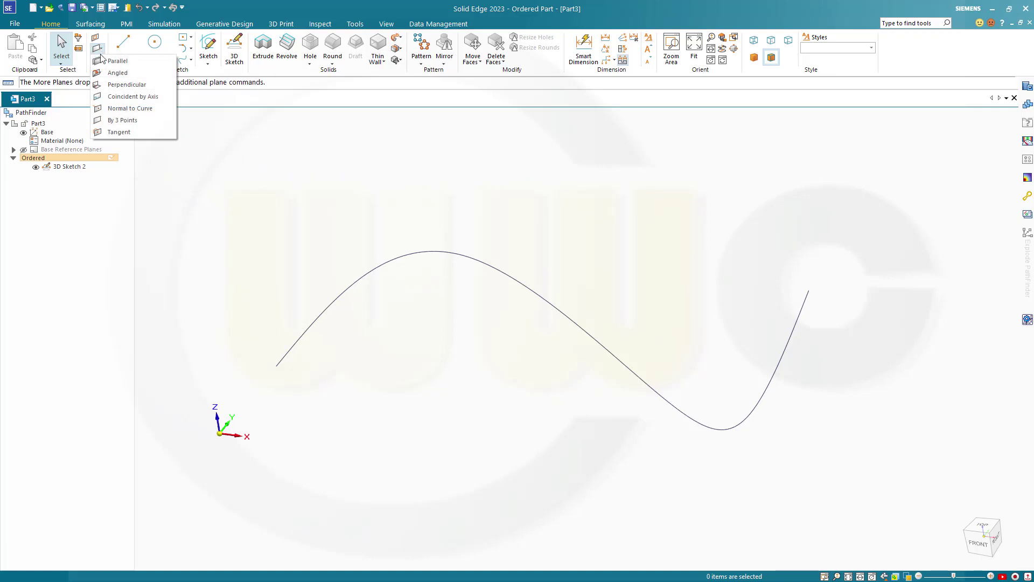
click(130, 109)
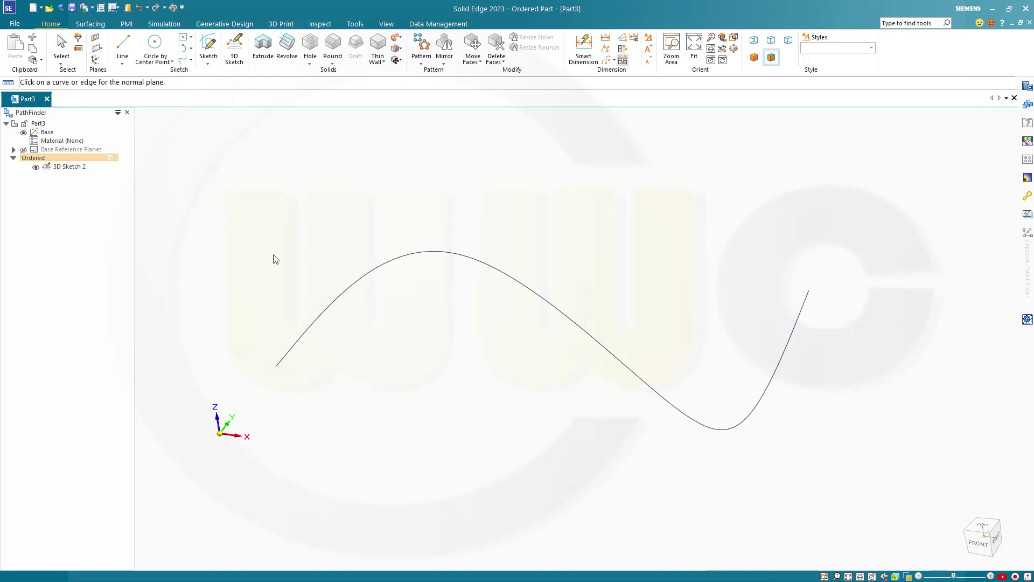
click(295, 352)
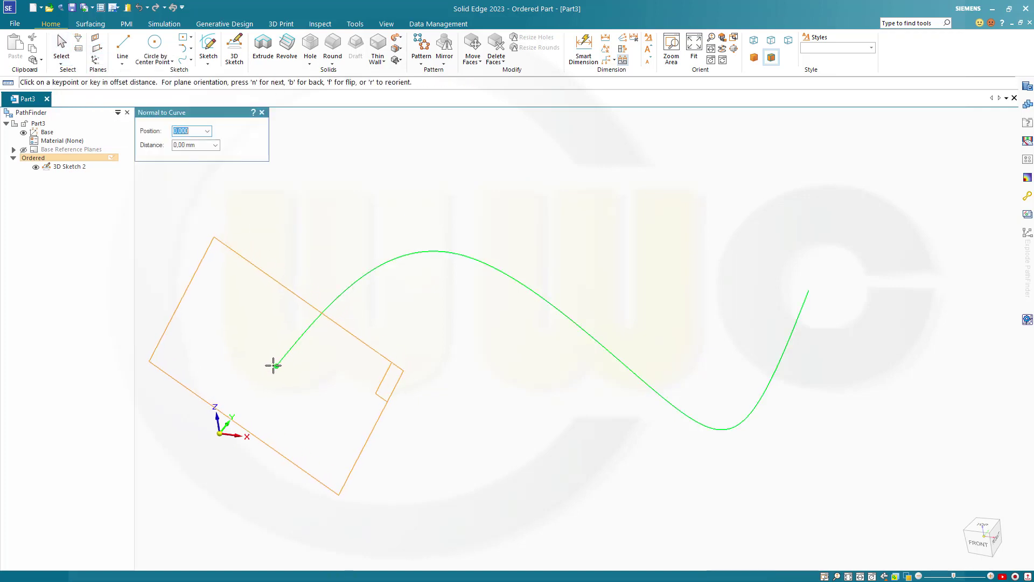
click(276, 365)
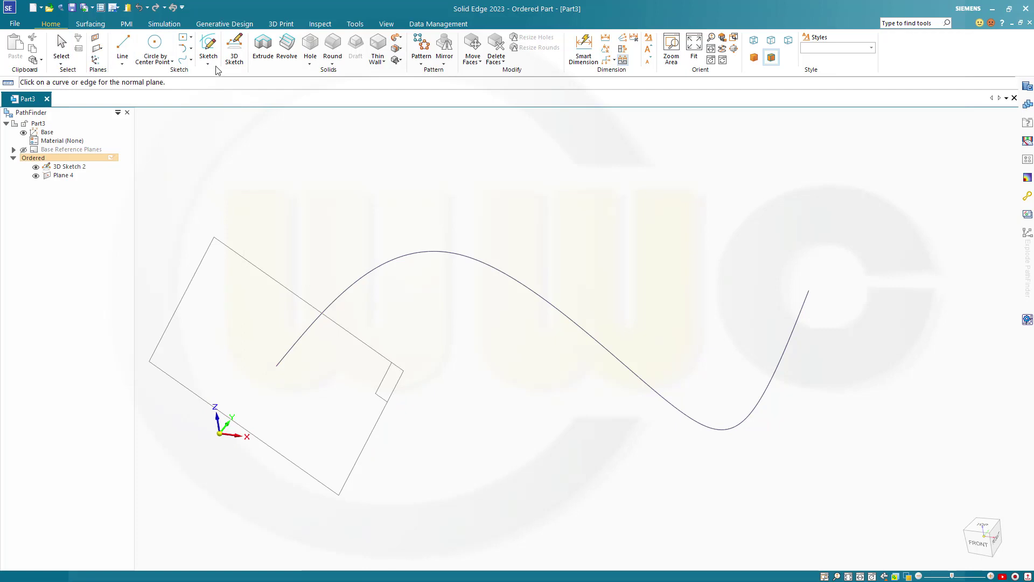
Start a new sketch on the plane normal to the curve
click(208, 46)
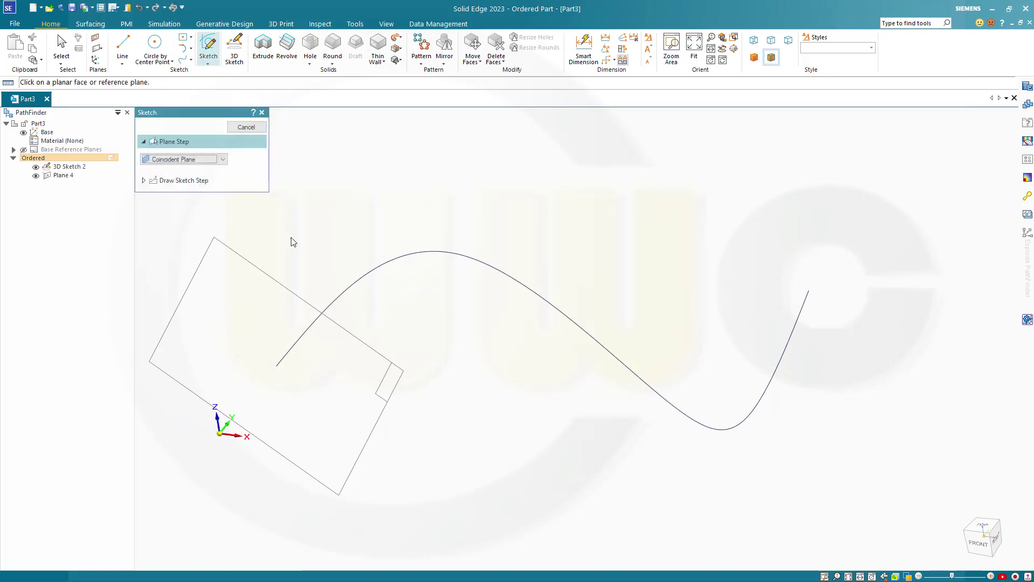
click(295, 297)
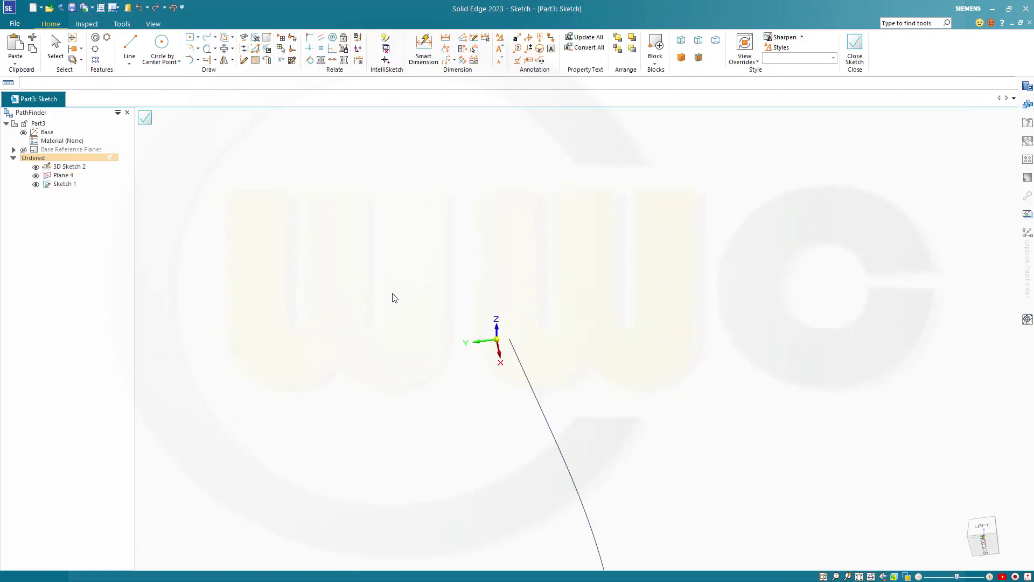
click(199, 39)
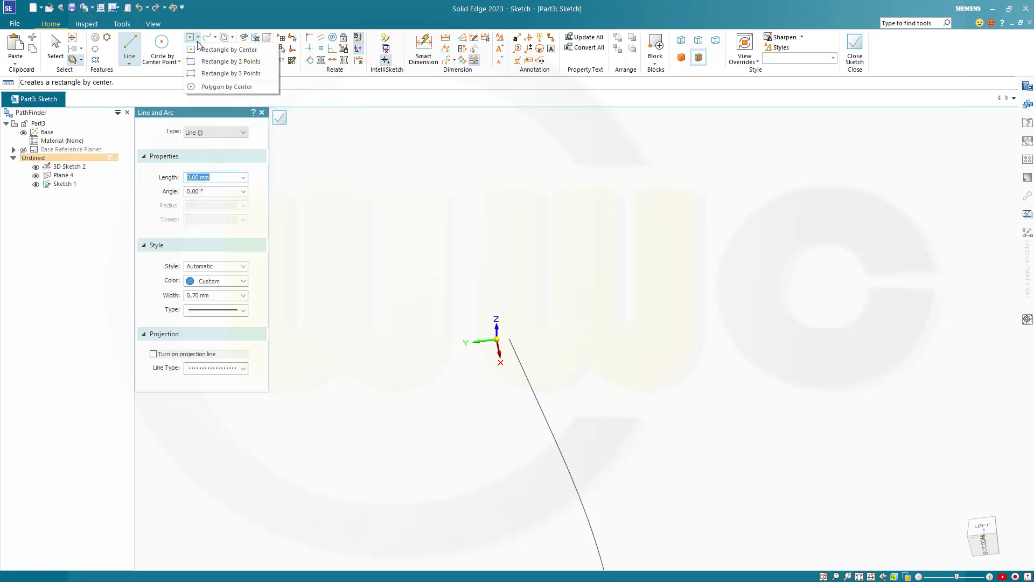
key(Escape)
key(Escape)
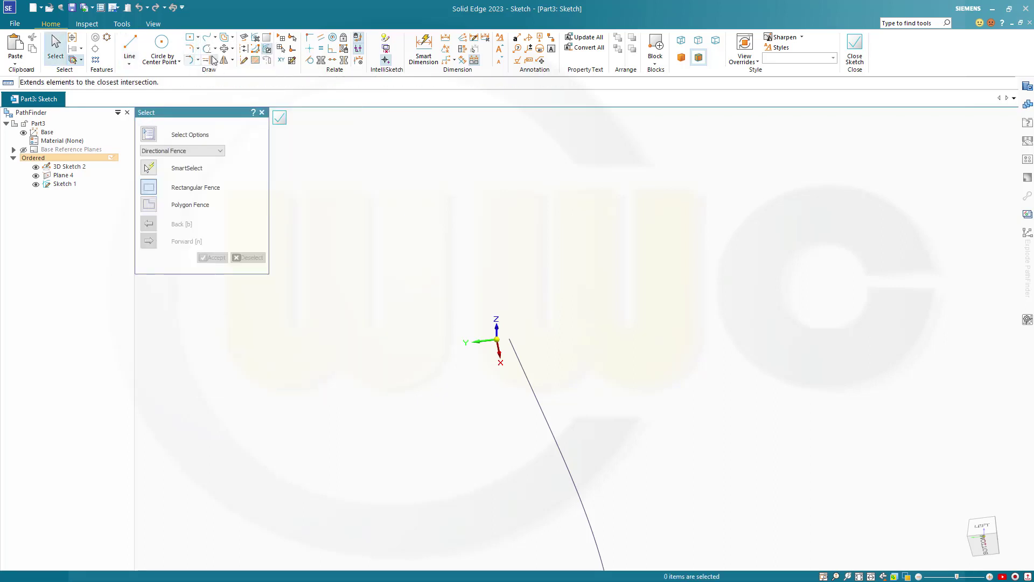
Draw a 6-sided polygon by midpoint, about 19 mm from centre to side, centred on the curve's end, and make its lower side horizontal
click(199, 39)
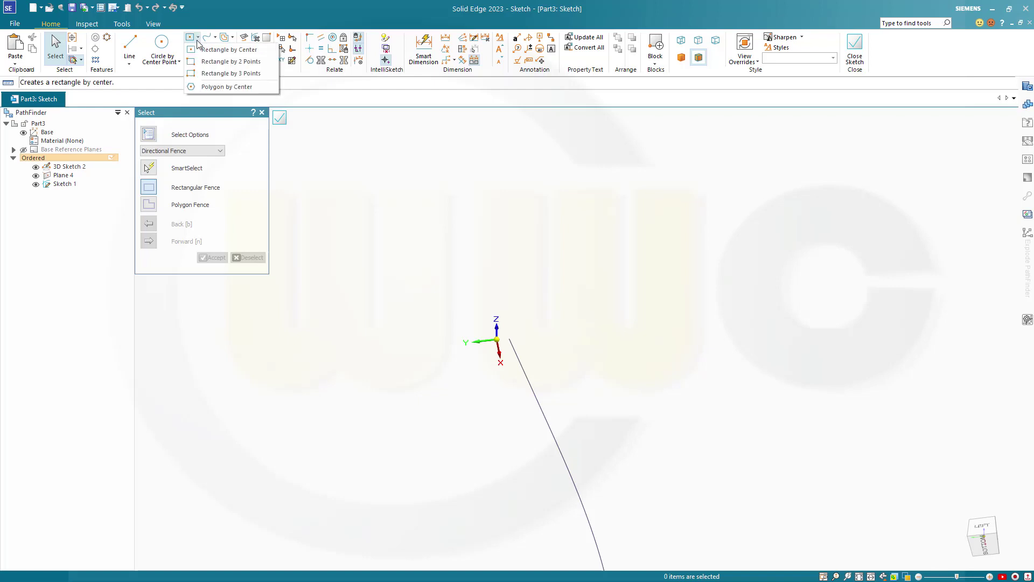
click(221, 86)
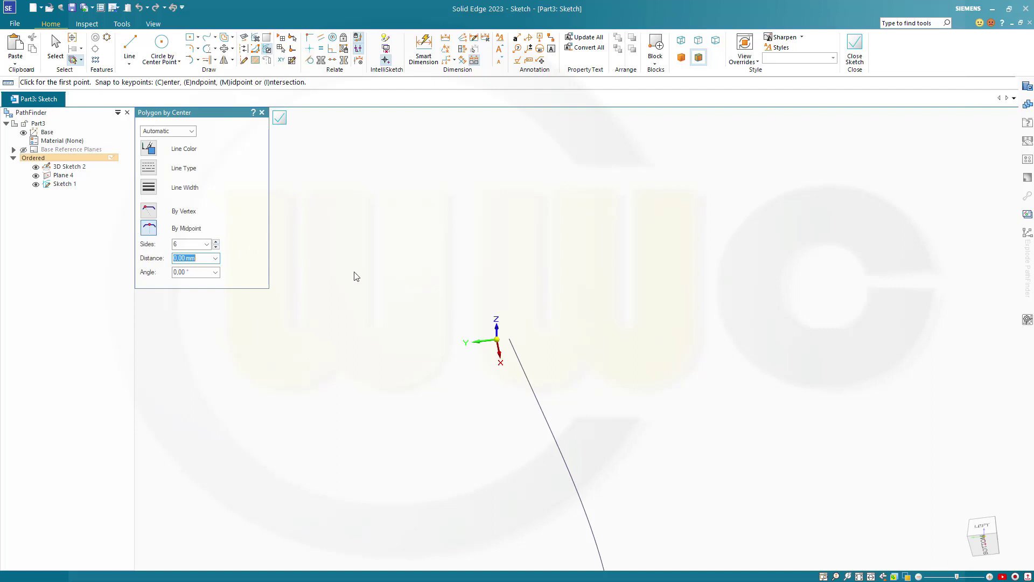
click(510, 339)
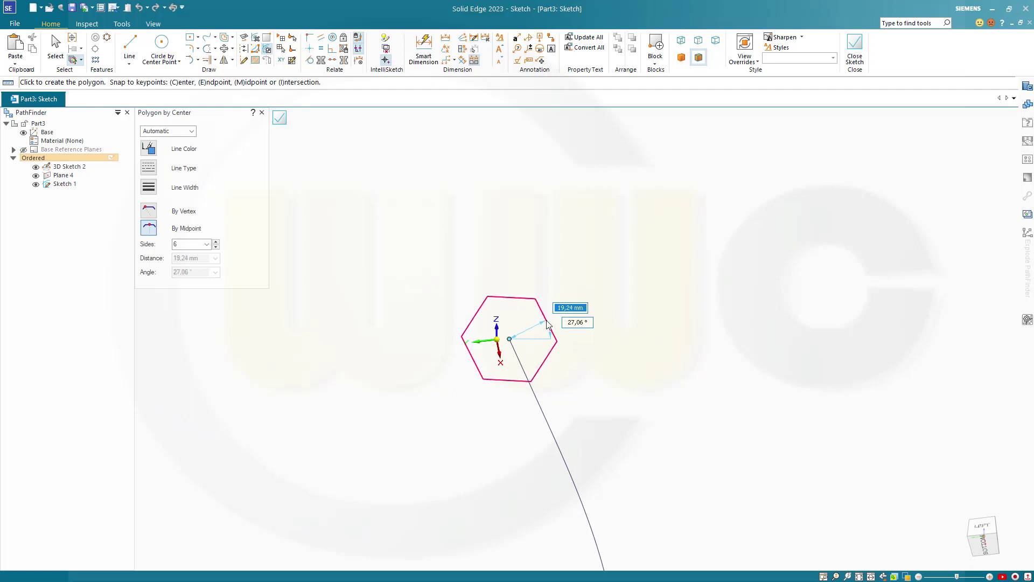
click(548, 323)
key(Escape)
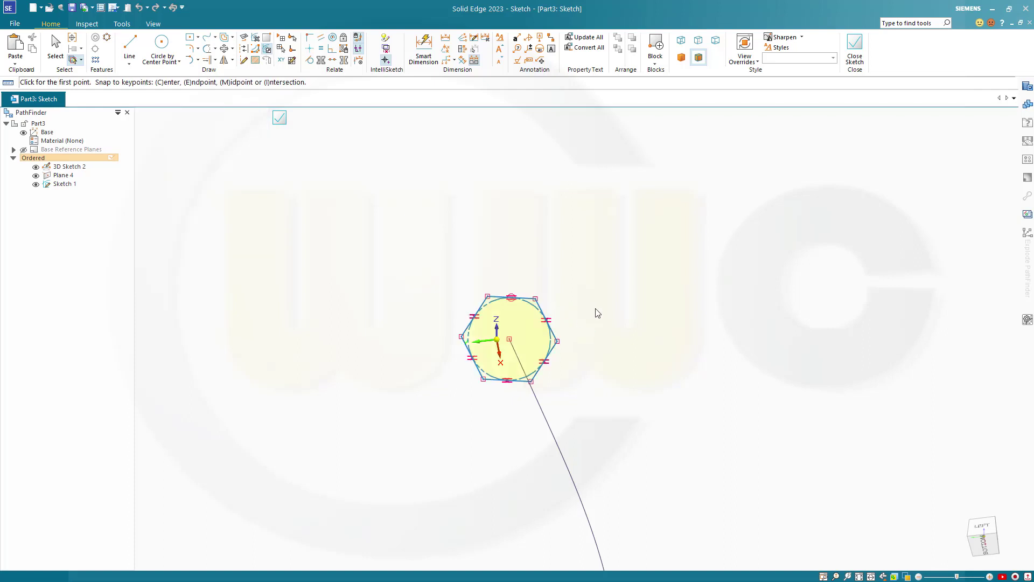
click(310, 48)
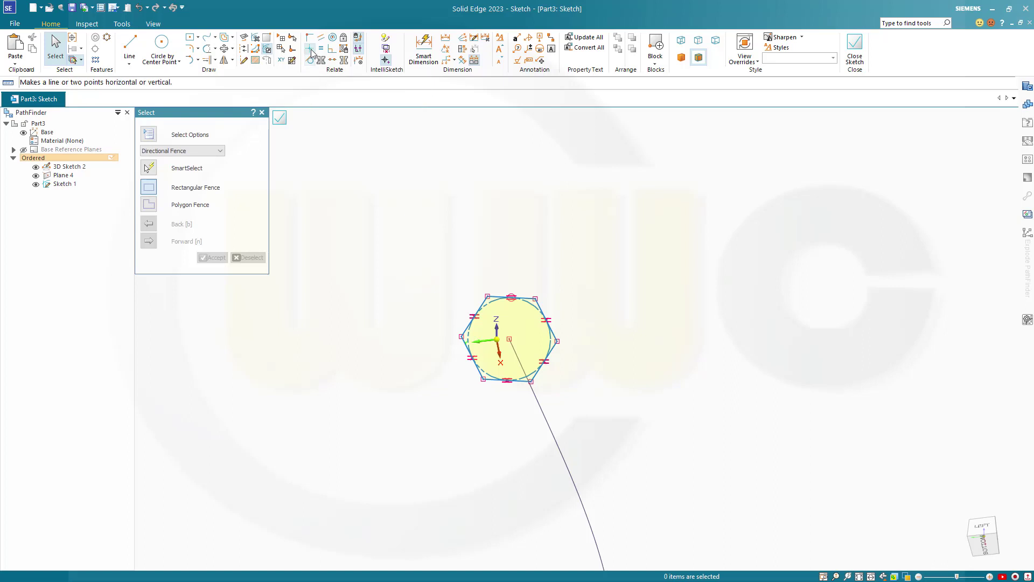
click(494, 380)
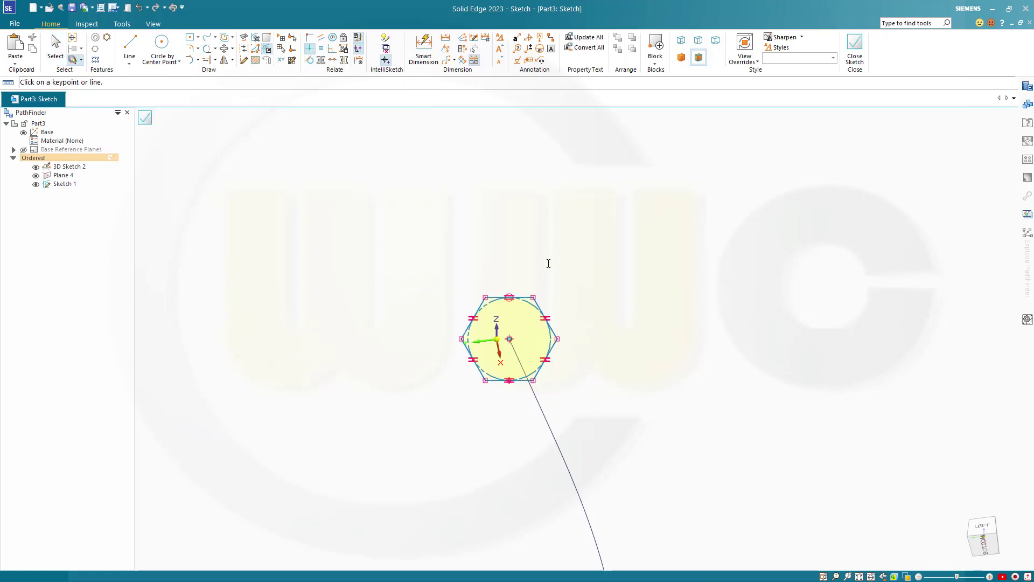
key(Escape)
Draw a circle from the hexagon's centre through its corners, about 44 mm in diameter, and convert it to construction geometry
scroll(539, 295, up, 3)
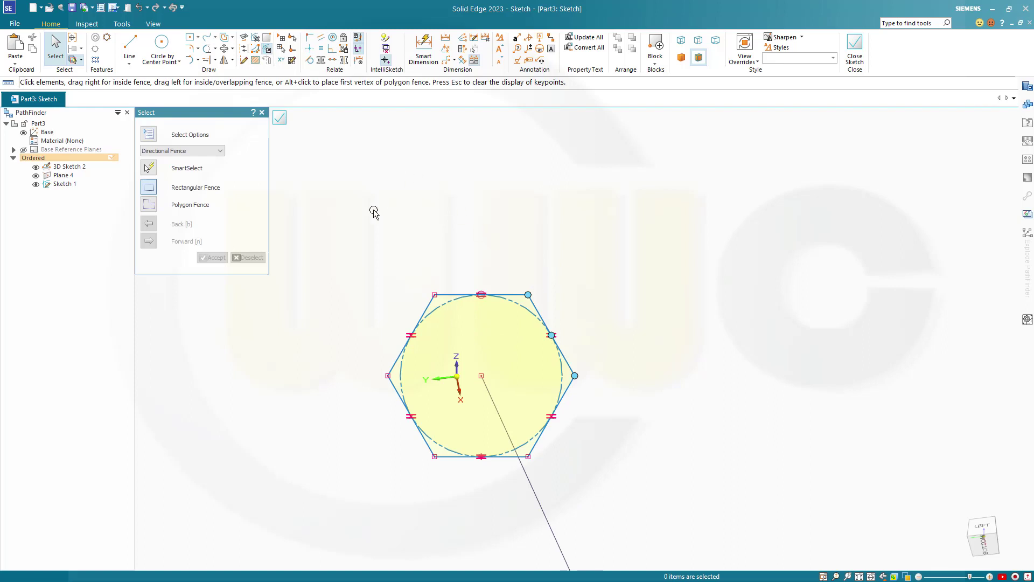
click(162, 48)
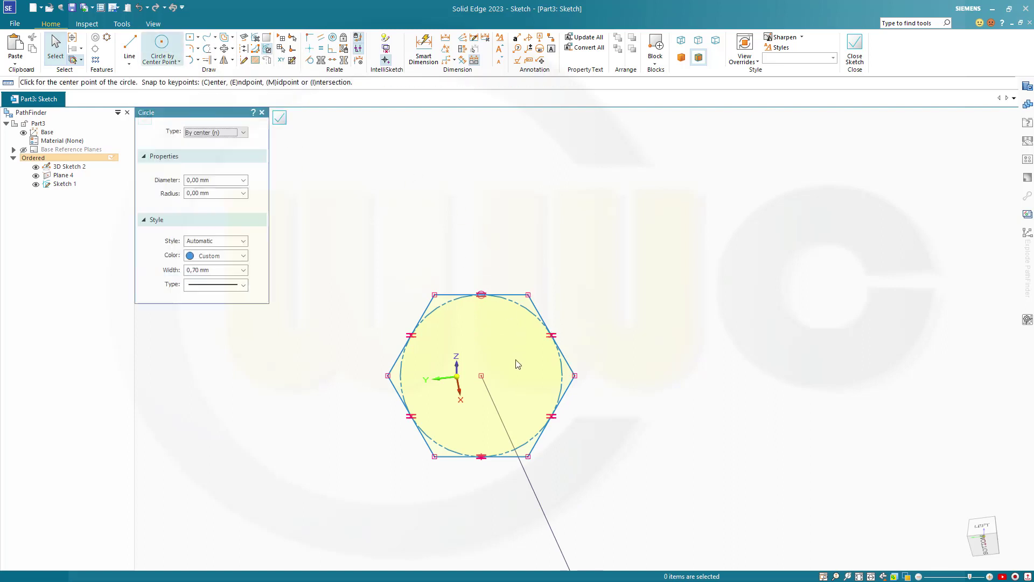
click(481, 376)
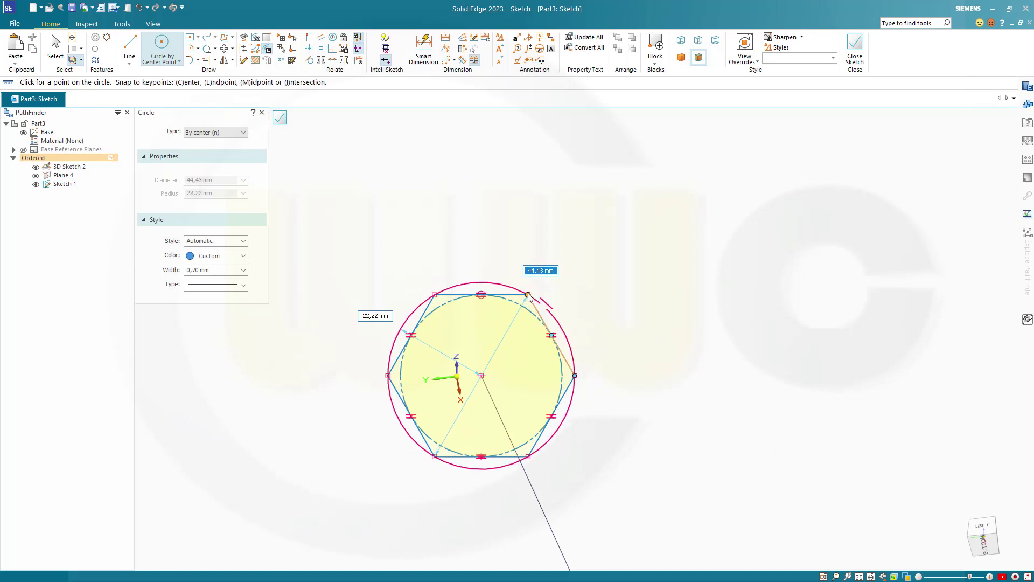
click(529, 298)
key(Escape)
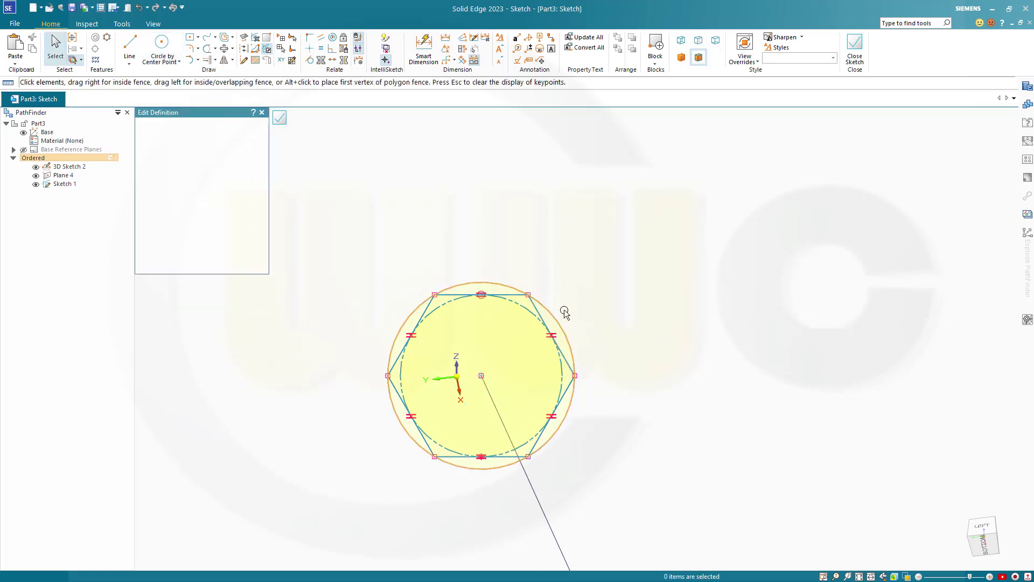
click(564, 314)
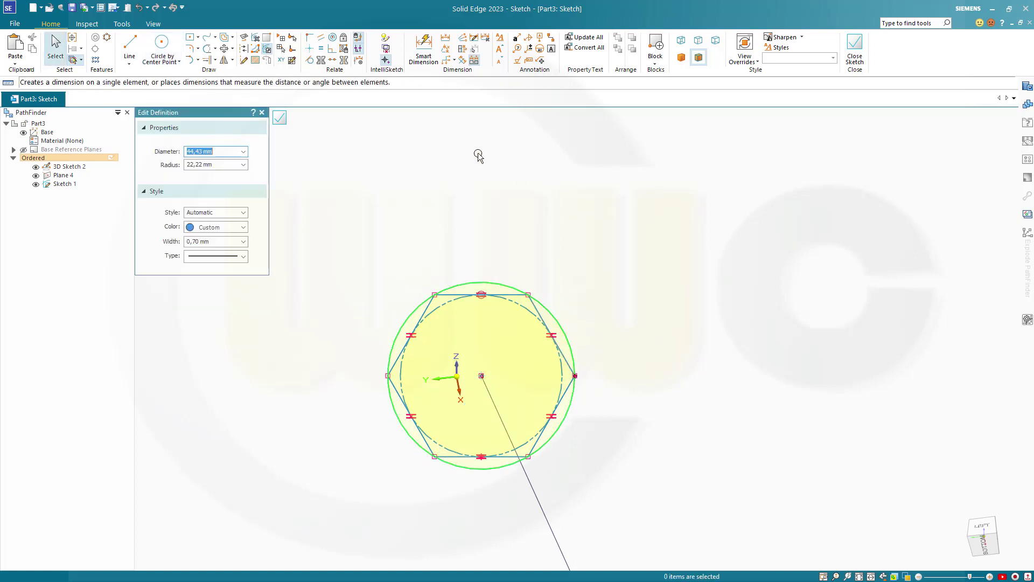
click(245, 53)
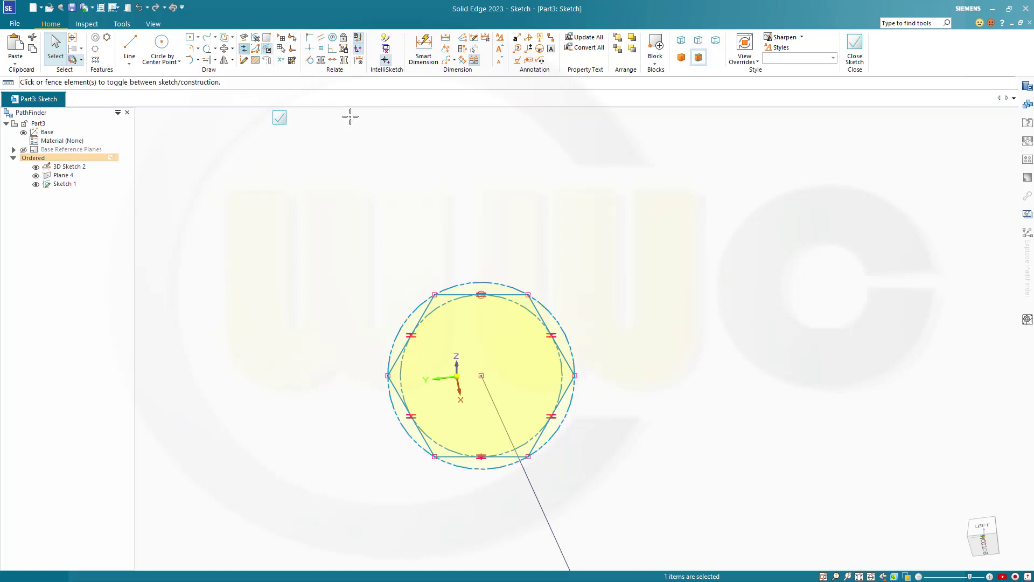
Dimension the outer construction circle's diameter as 10 mm and accept the automatic sketch scaling
click(423, 49)
click(568, 337)
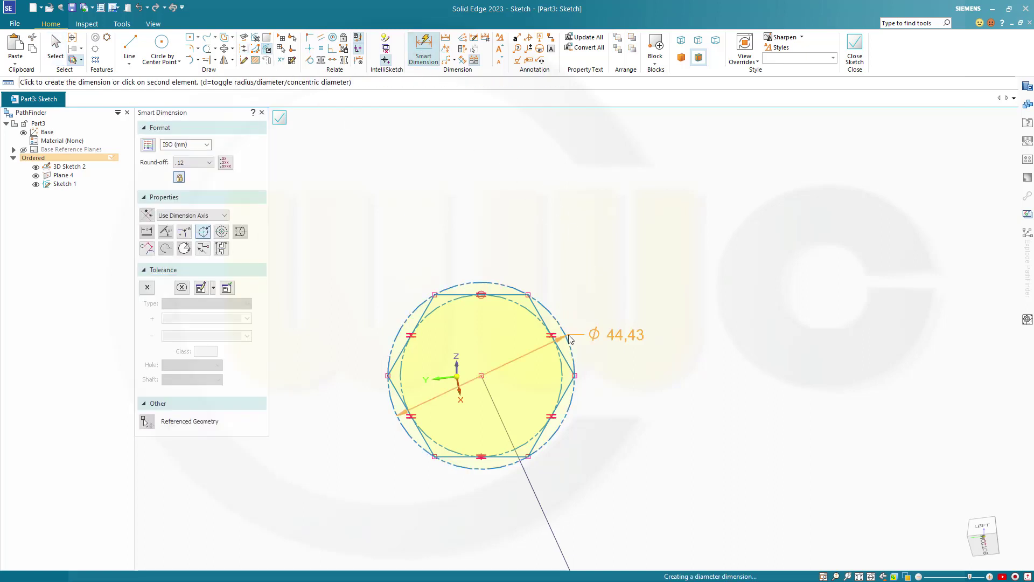
click(608, 311)
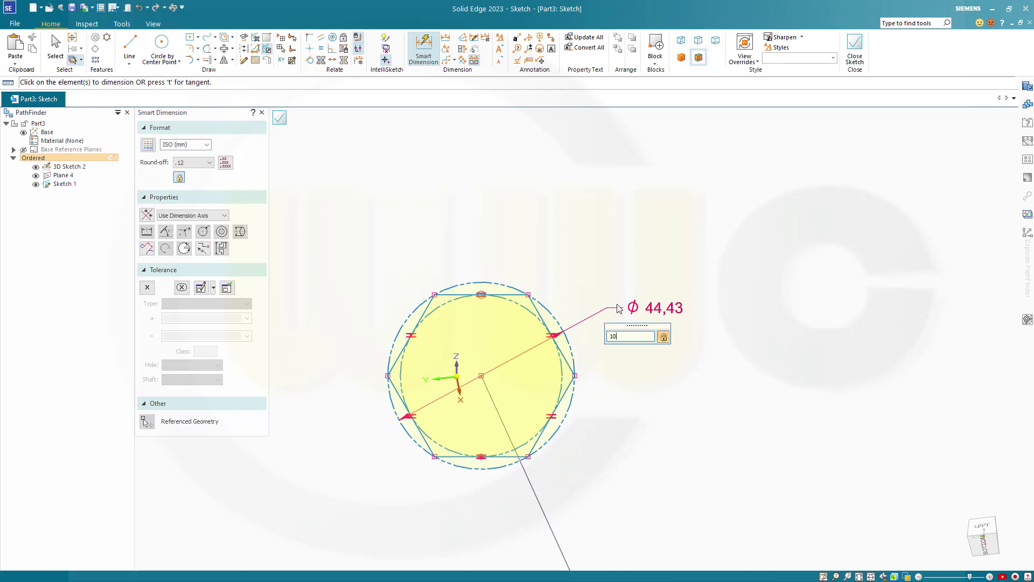
text(10)
key(Return)
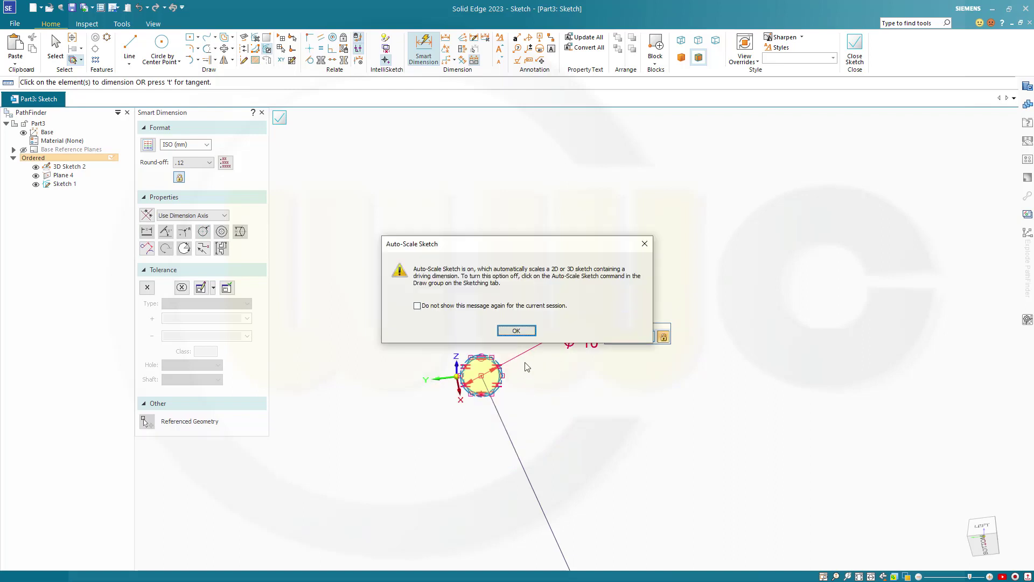
click(512, 331)
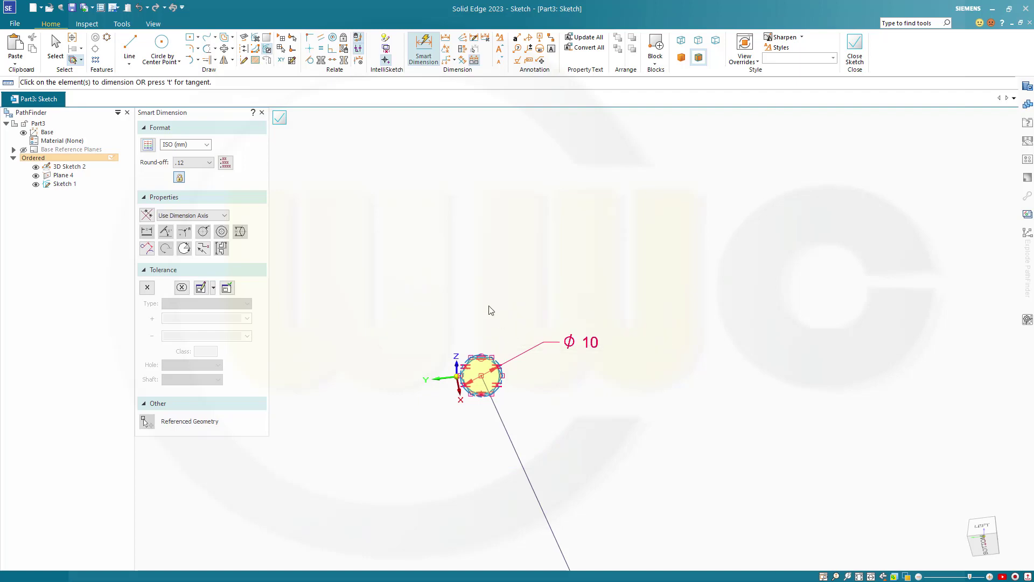
Close the hexagon sketch and create a swept surface with the 3D curve as path and the hexagon as cross section
click(280, 118)
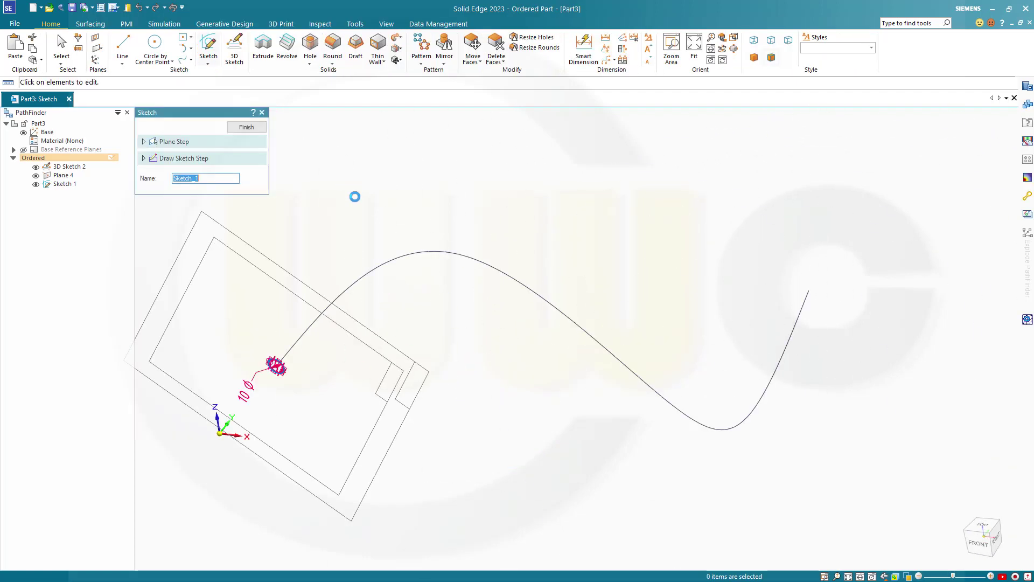
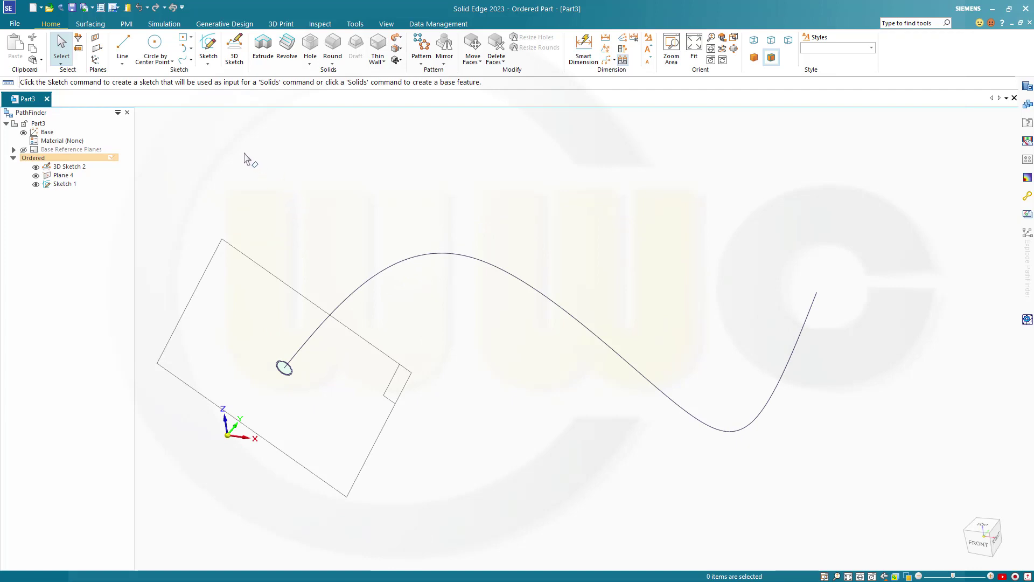
click(91, 25)
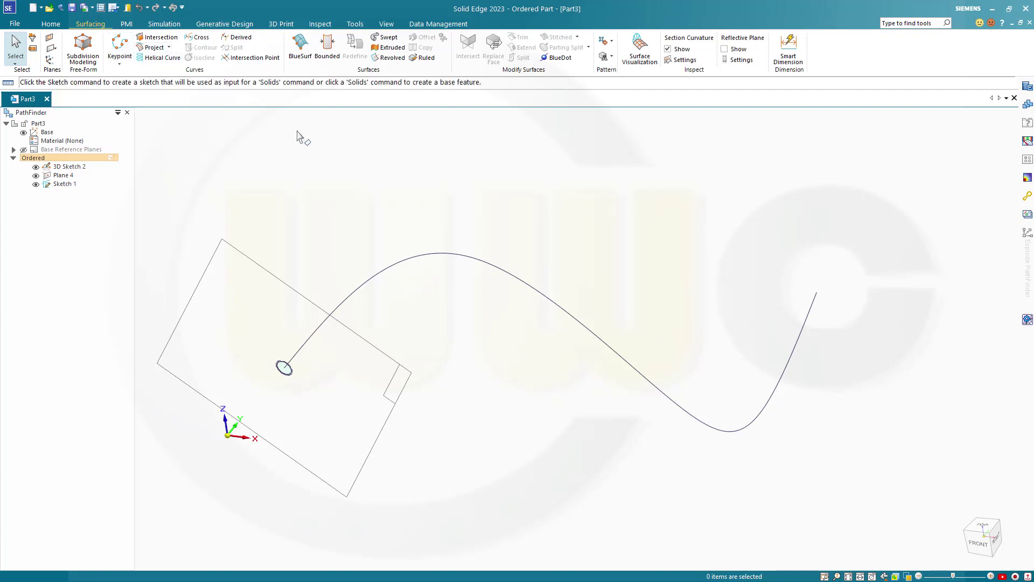
click(385, 37)
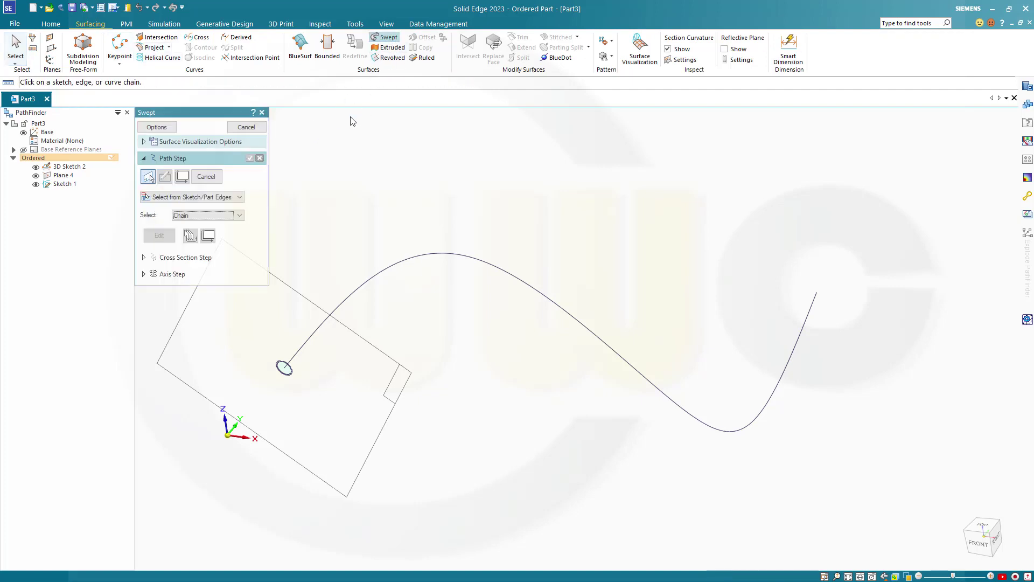
click(364, 291)
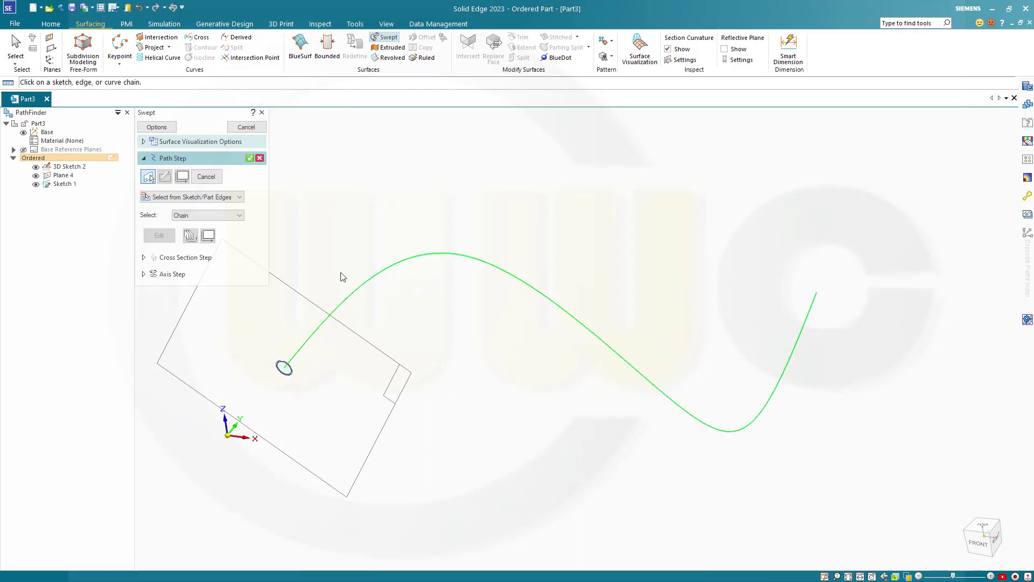
click(250, 159)
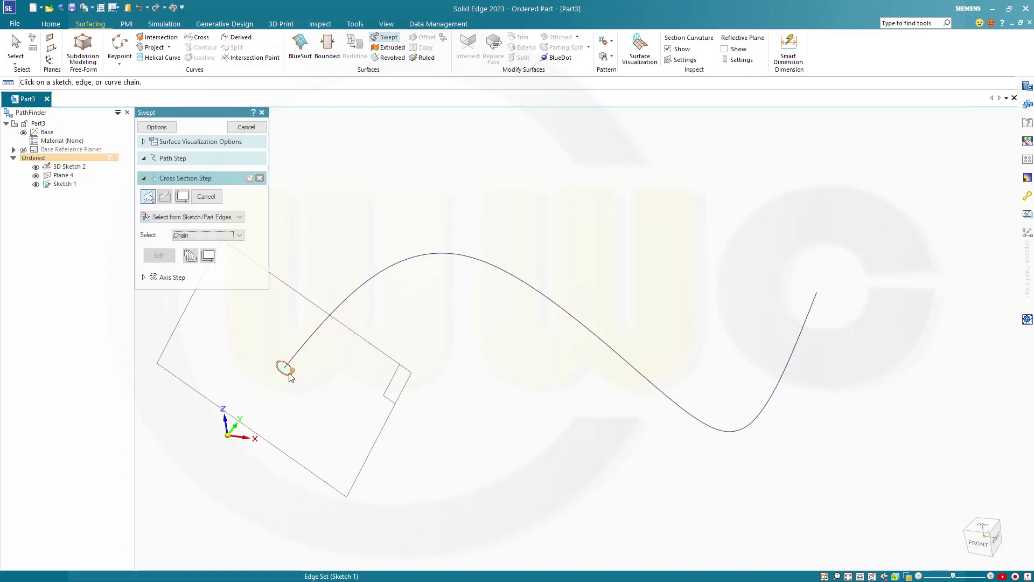
click(289, 377)
click(249, 178)
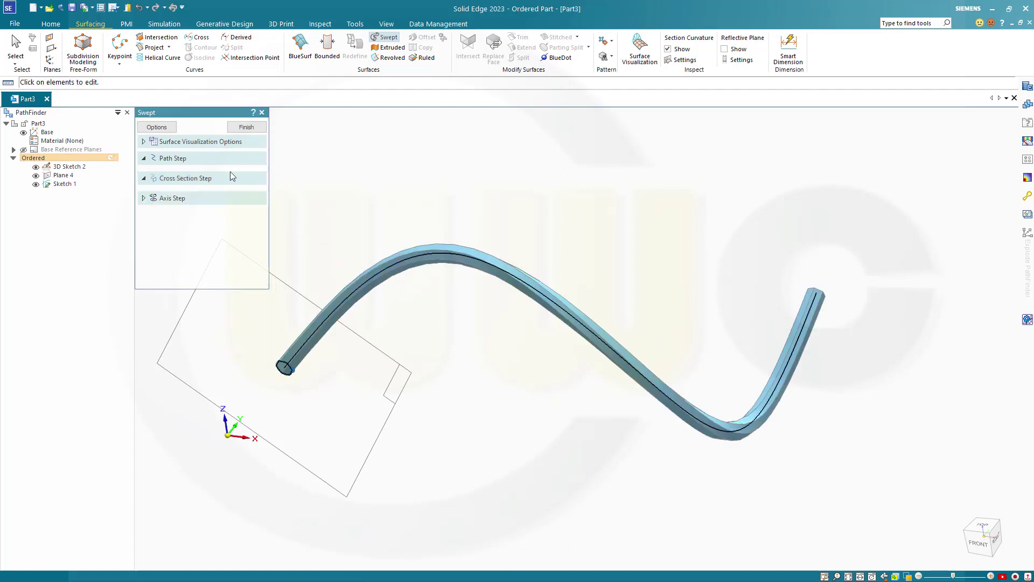
Twist the swept surface by number of turns, set to 10, and finish the sweep
click(157, 127)
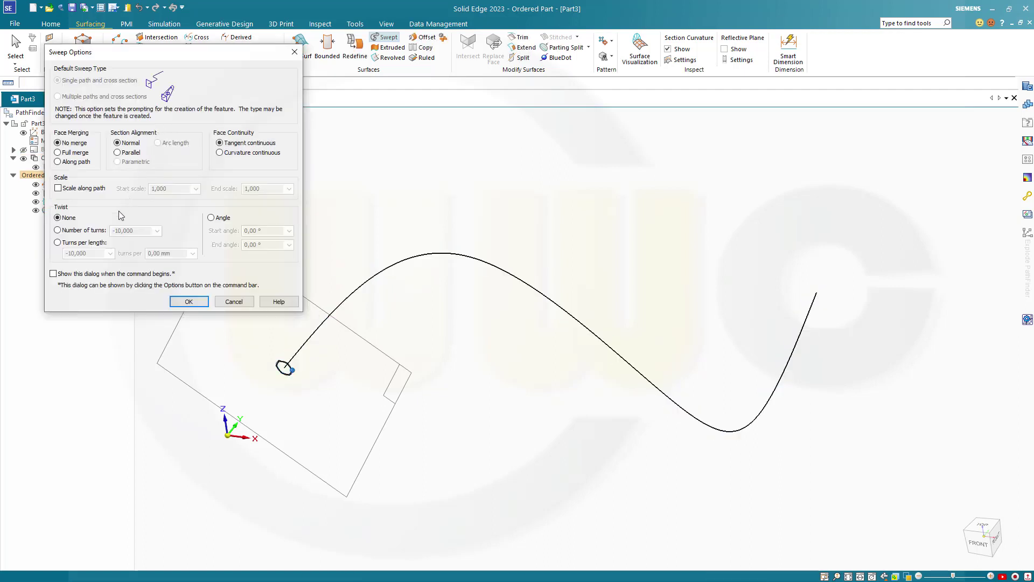
click(58, 231)
text(10)
click(189, 302)
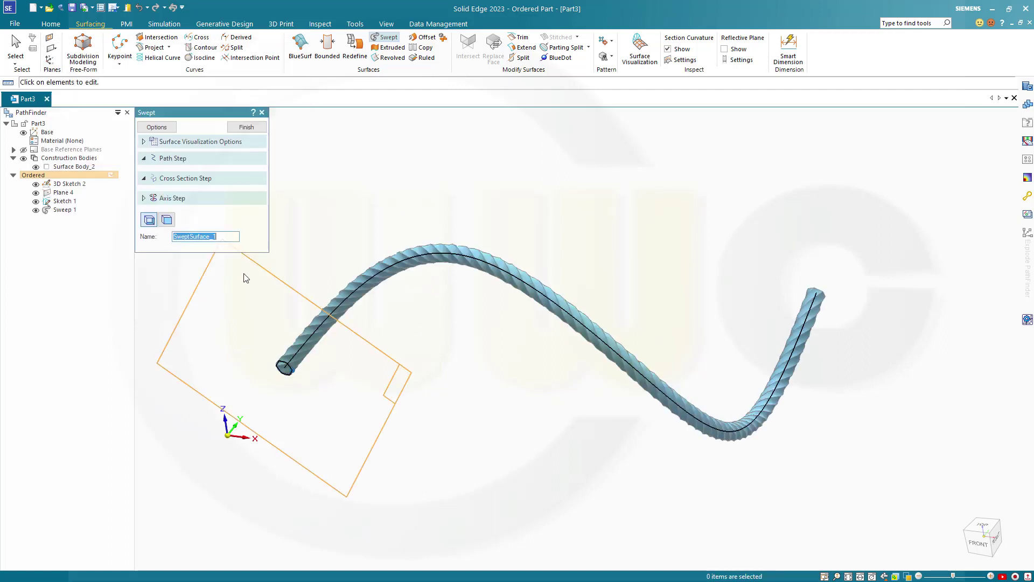
click(245, 127)
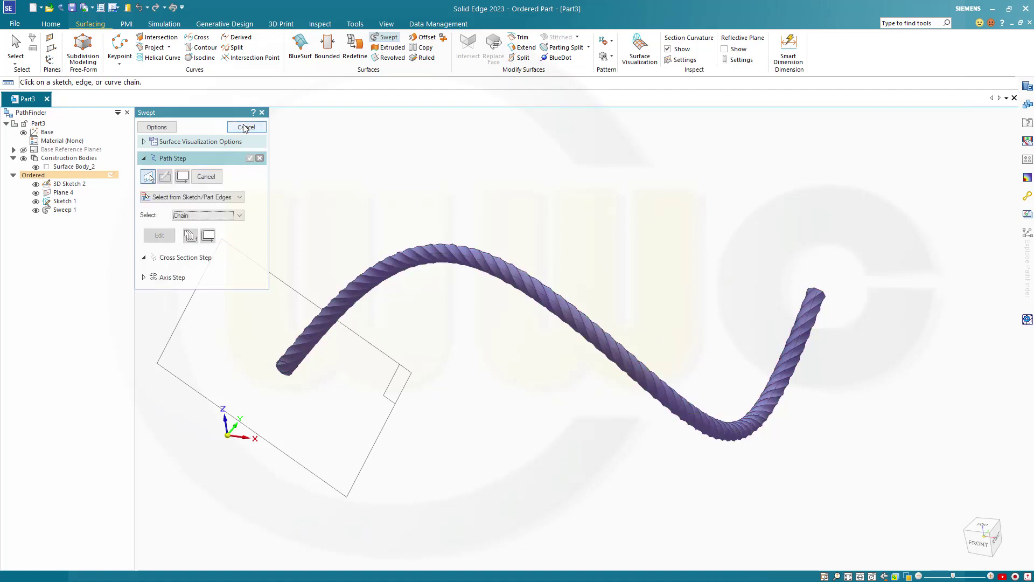
Hide the first swept surface and sweep the hexagon along the same 3D curve again
click(35, 167)
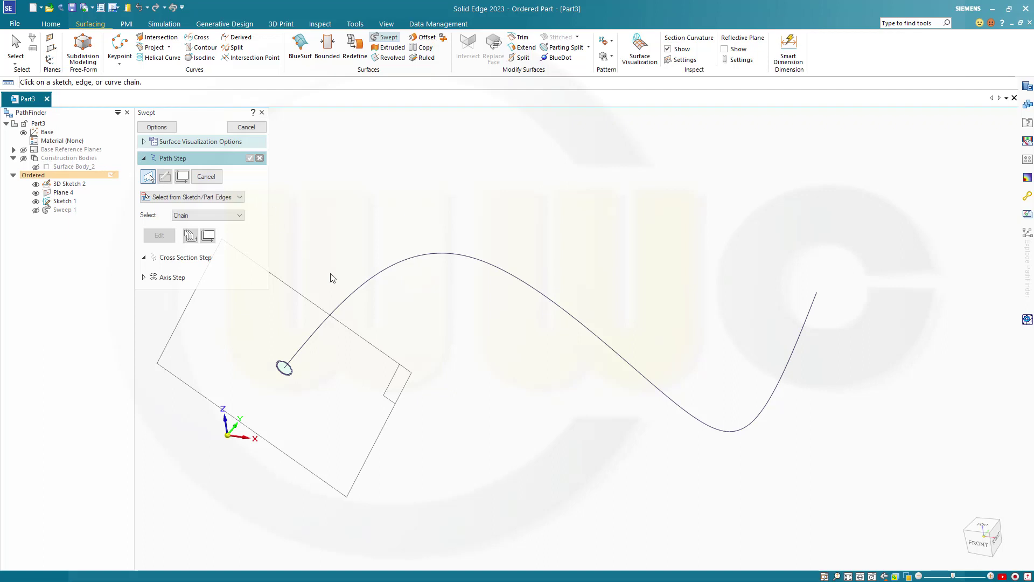
click(347, 304)
click(249, 158)
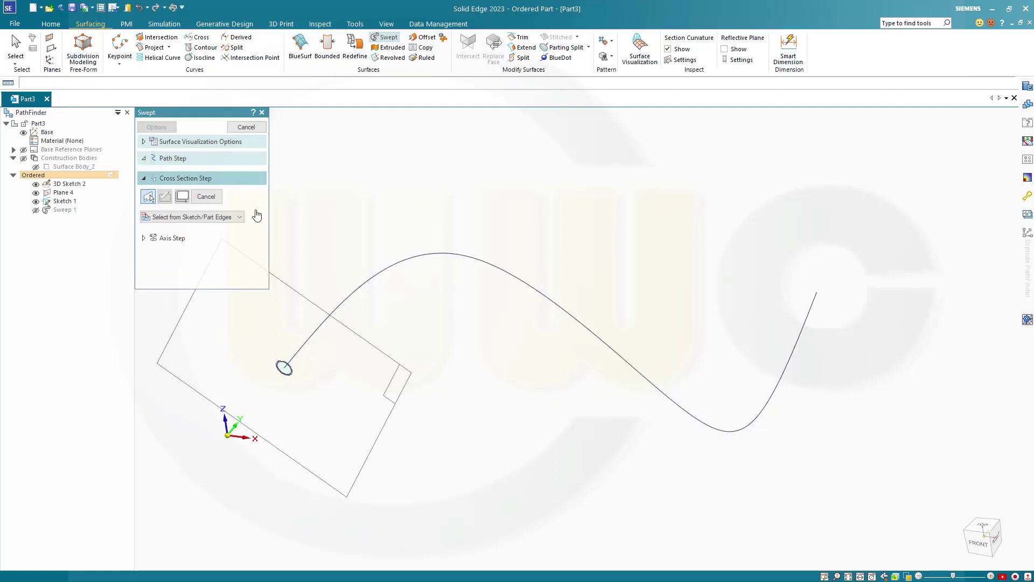
click(284, 368)
click(249, 178)
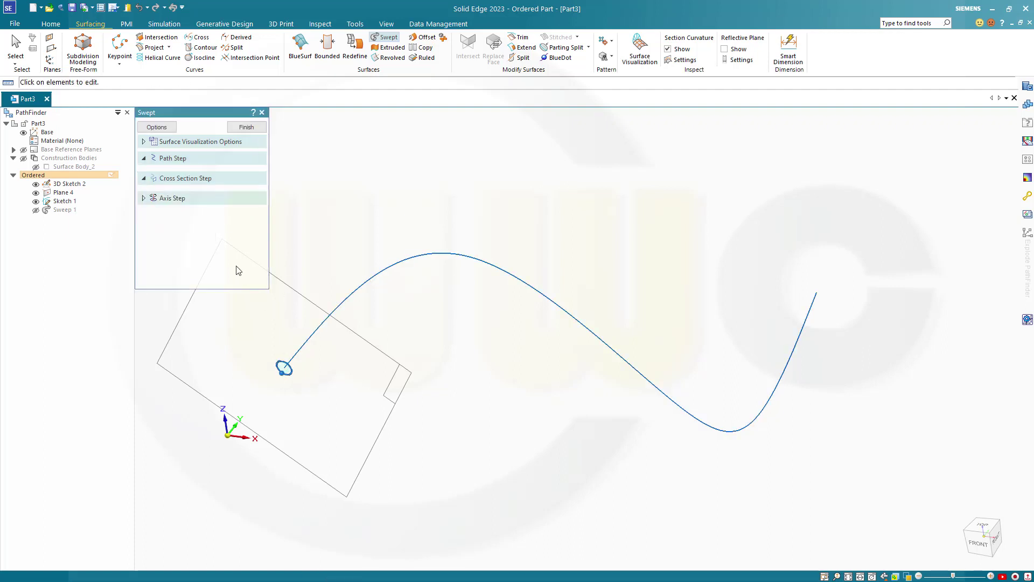
Set the second sweep's twist to -10 turns, finish it and leave the Swept command
click(159, 127)
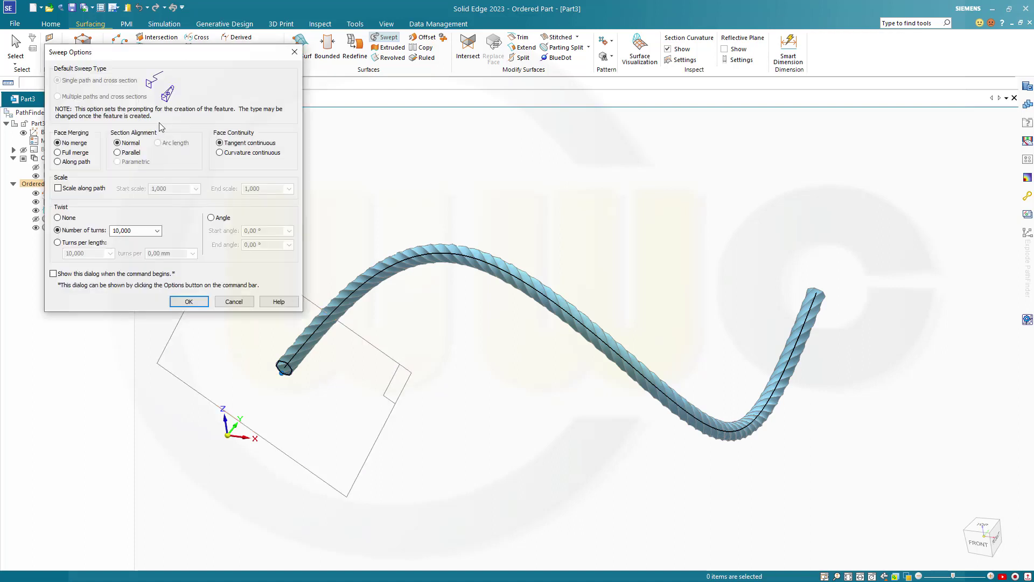
double_click(135, 231)
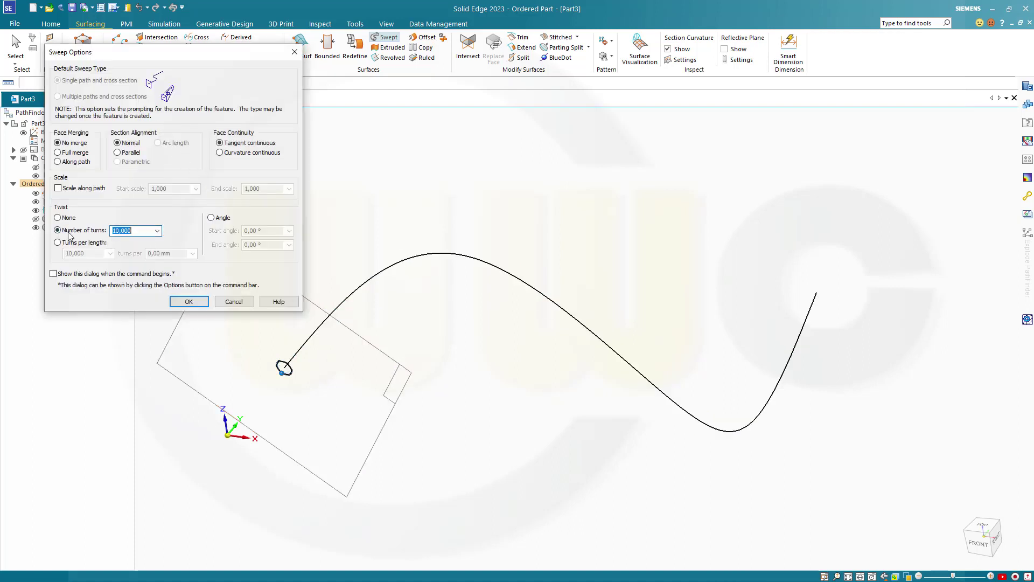
text(-)
click(188, 302)
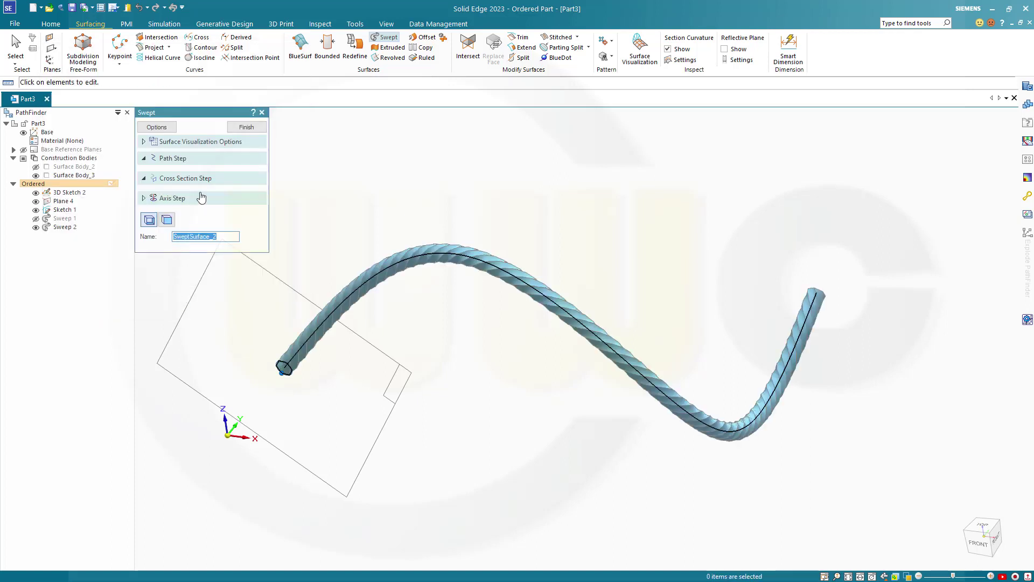
click(247, 128)
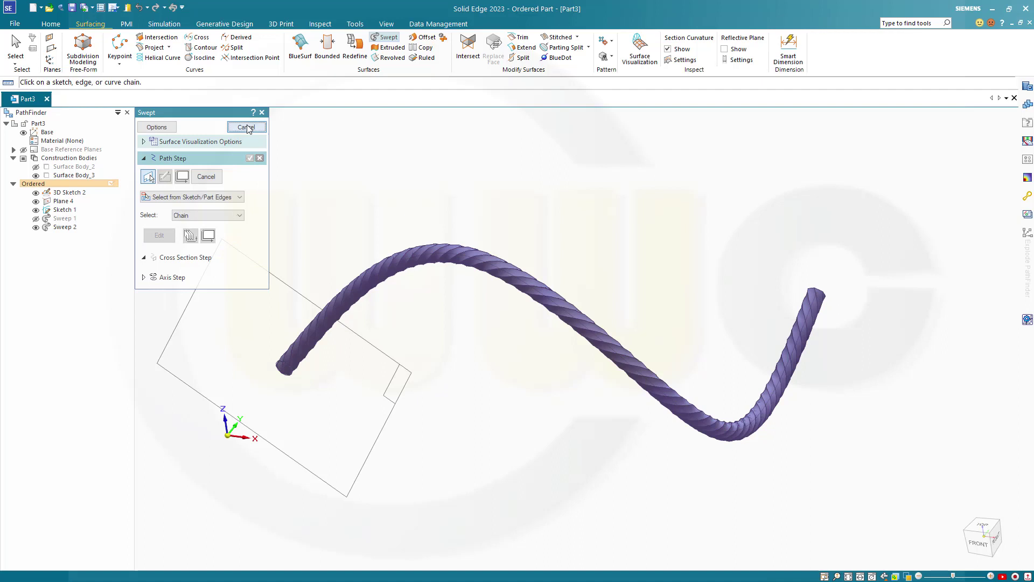
click(246, 127)
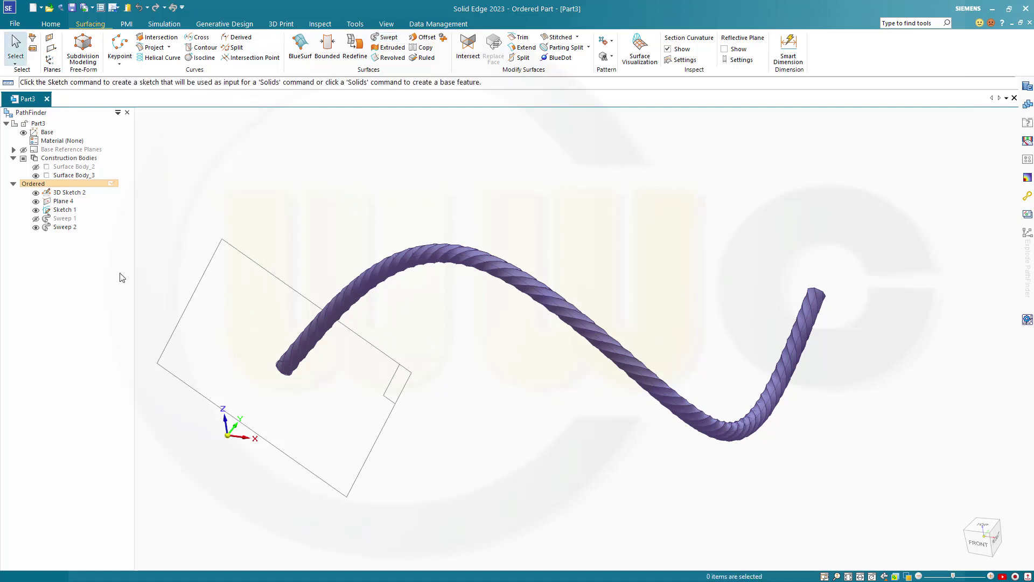
Hide the normal plane and the second swept surface, and show the first swept surface again
click(36, 201)
scroll(354, 215, up, 2)
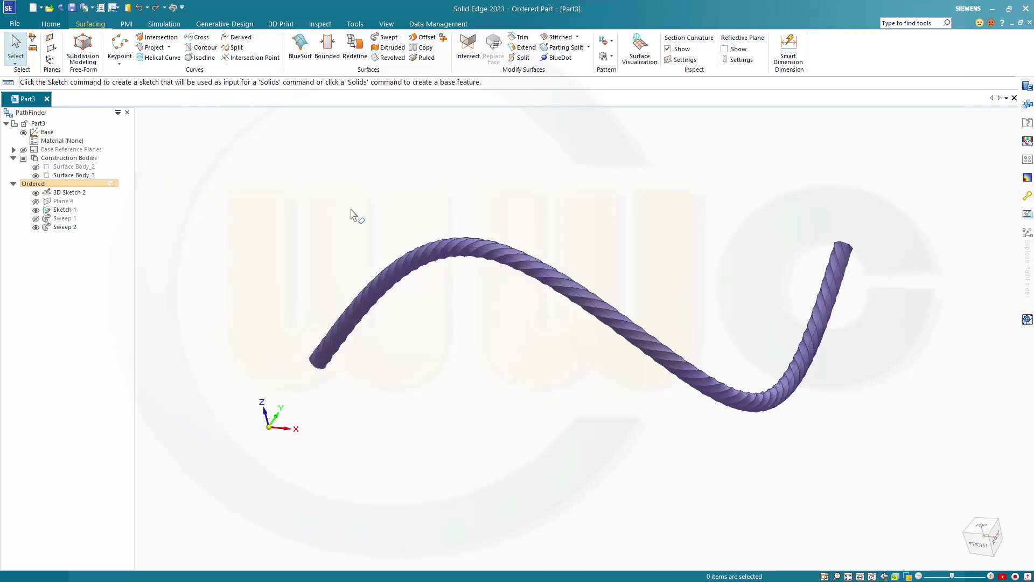
scroll(543, 331, up, 3)
scroll(542, 330, down, 1)
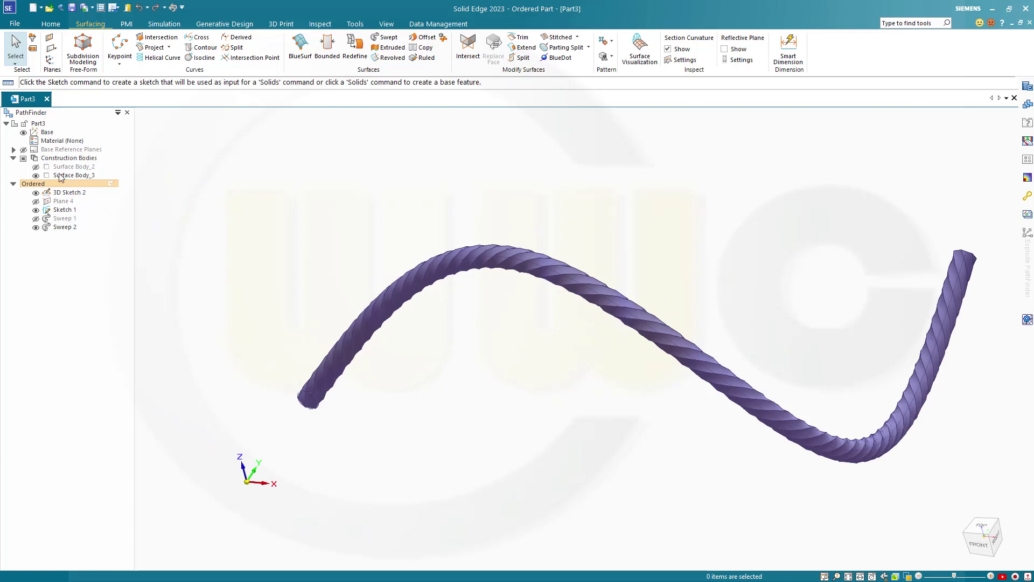
click(36, 176)
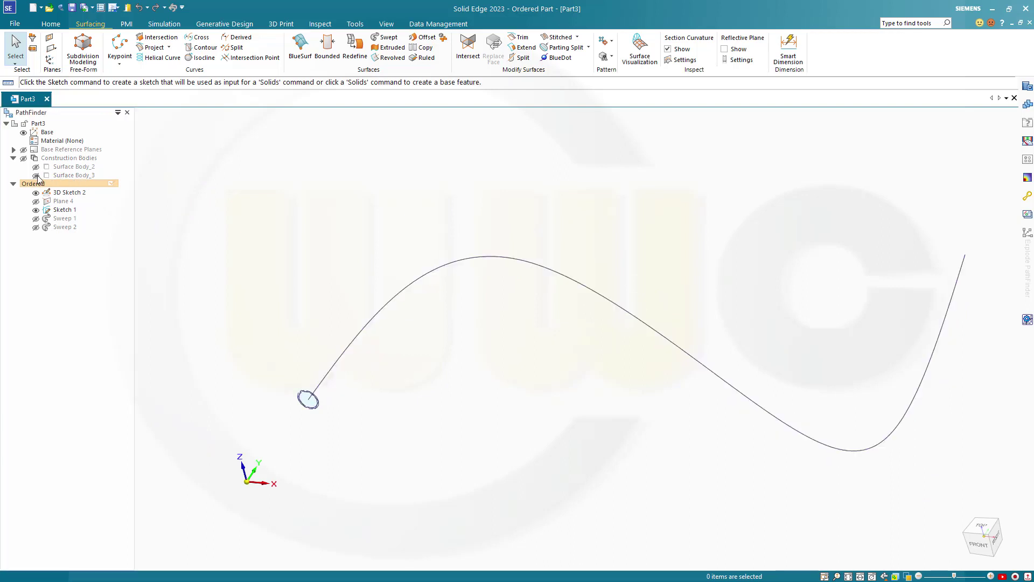
click(36, 168)
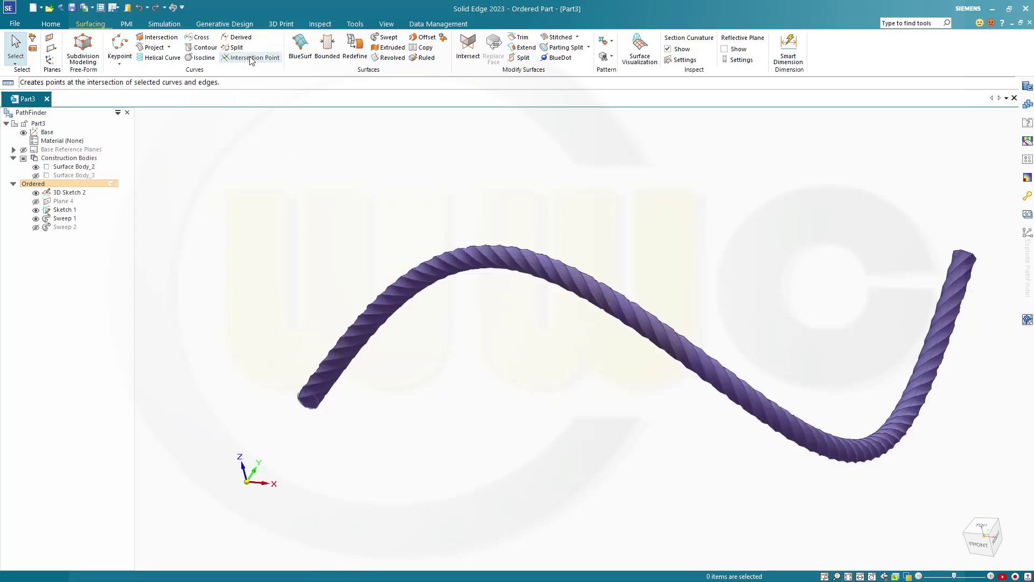
Create separate single derived curves from three neighbouring spiral edges at the start of the first swept surface
click(237, 37)
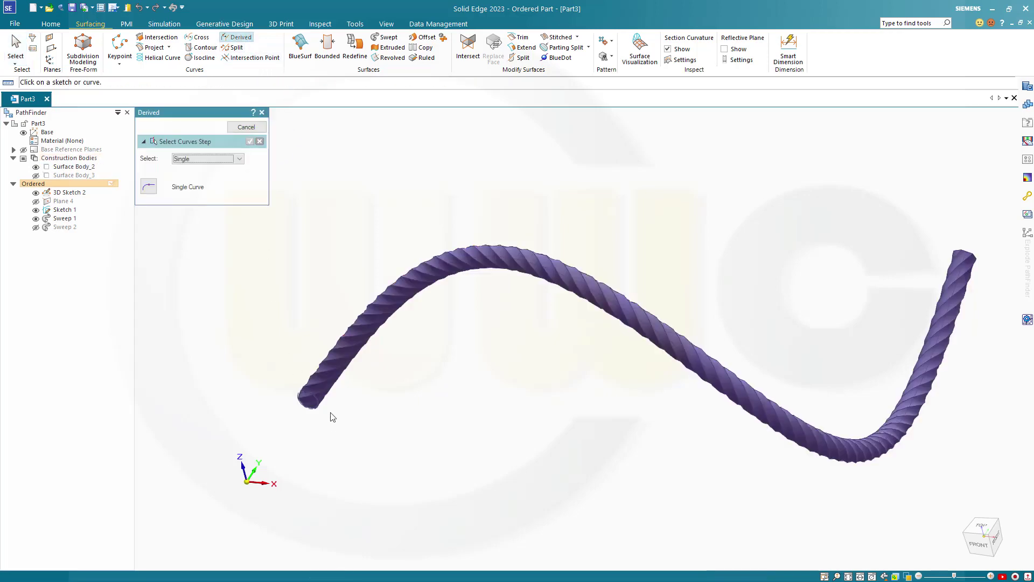
scroll(331, 412, up, 4)
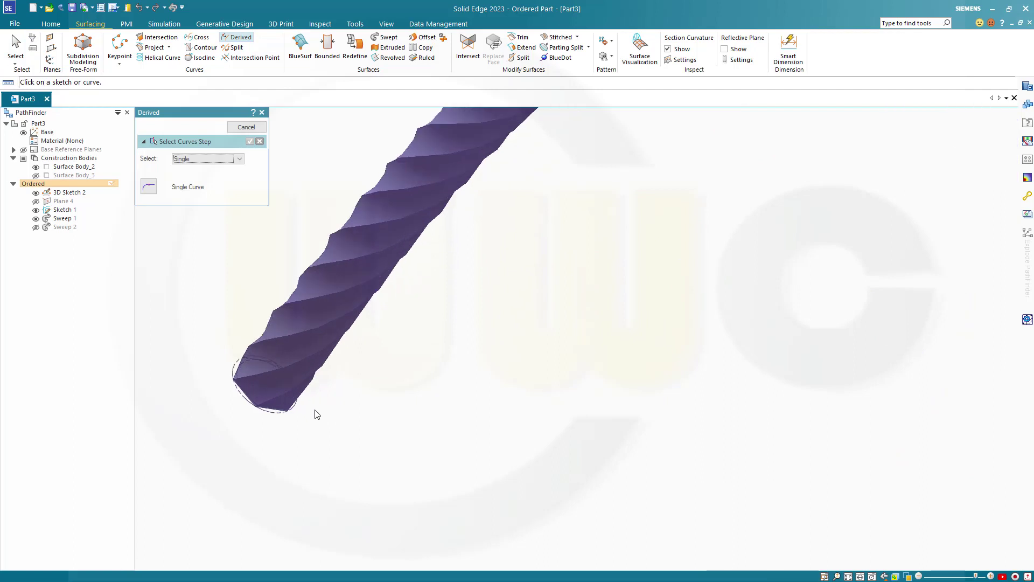
click(274, 397)
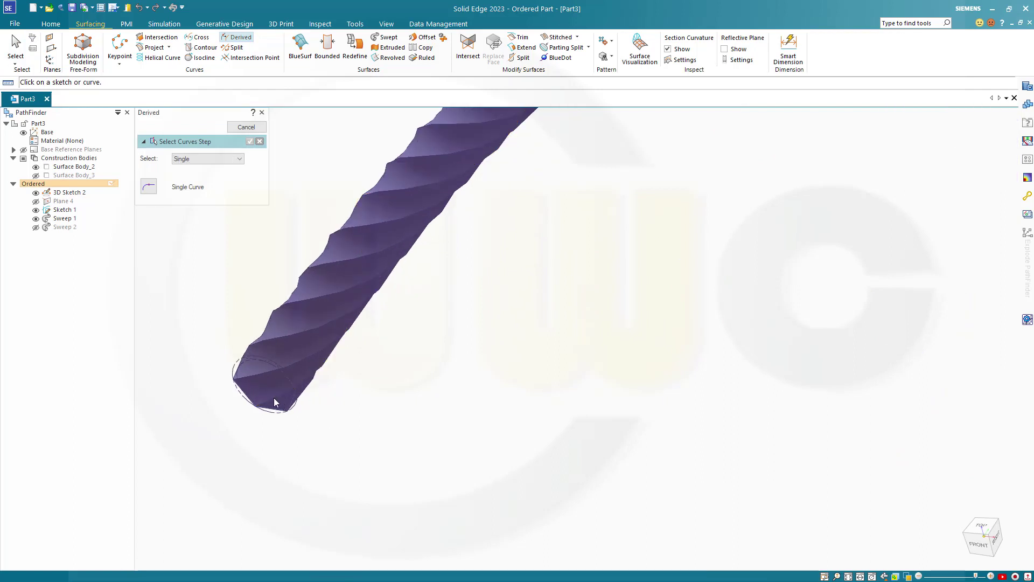
click(249, 141)
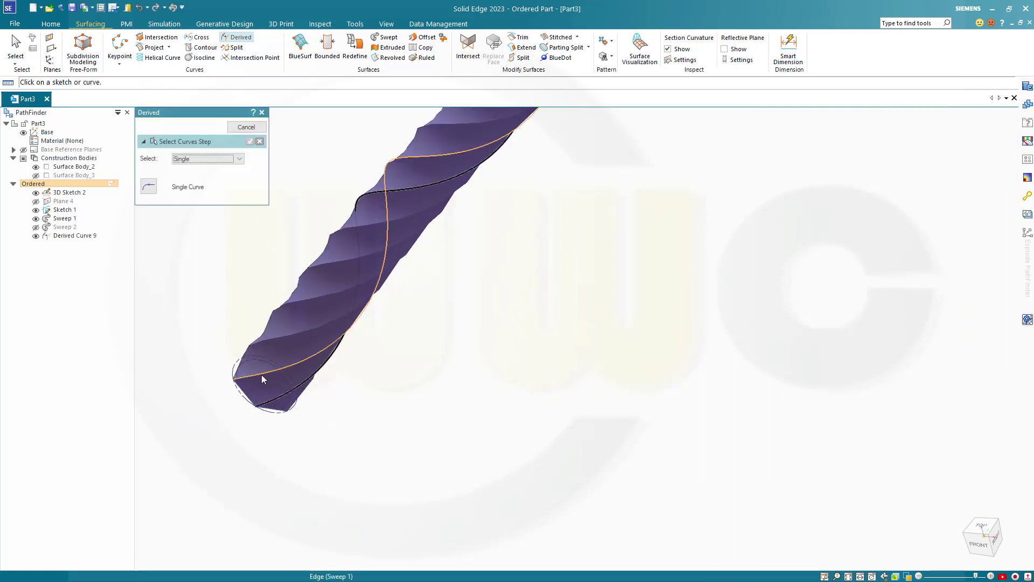
click(260, 373)
click(249, 142)
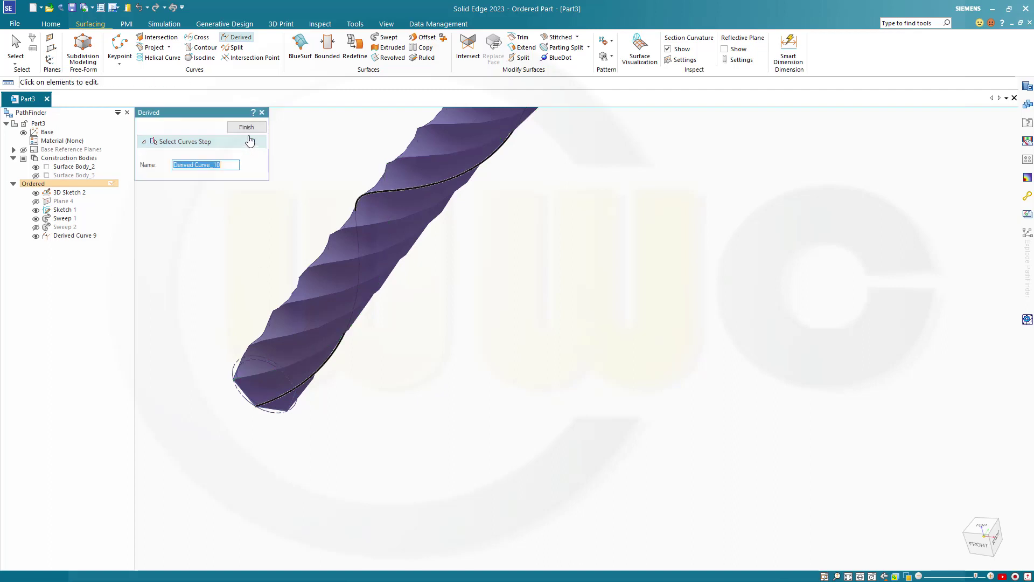
click(279, 335)
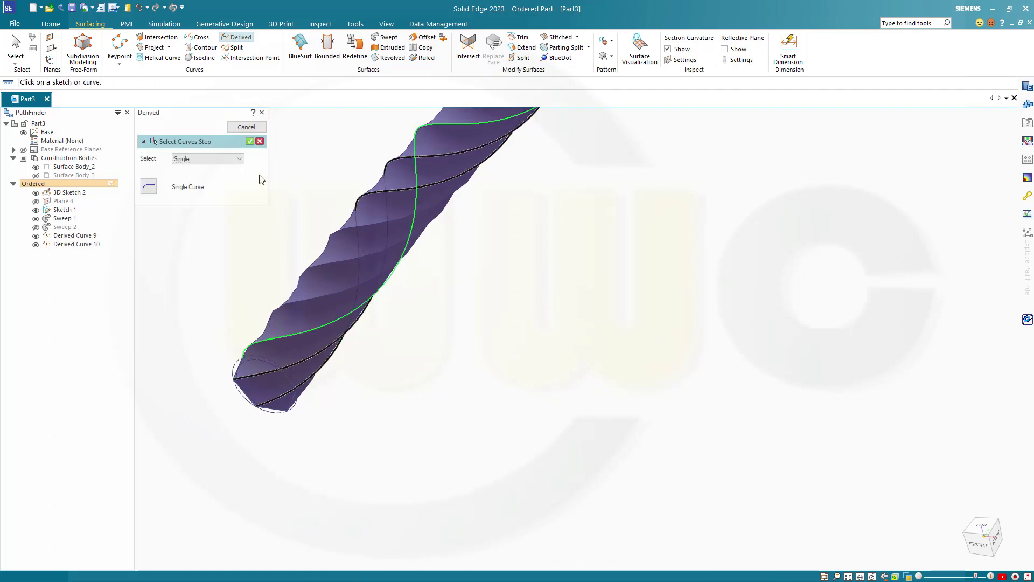
click(249, 141)
click(247, 129)
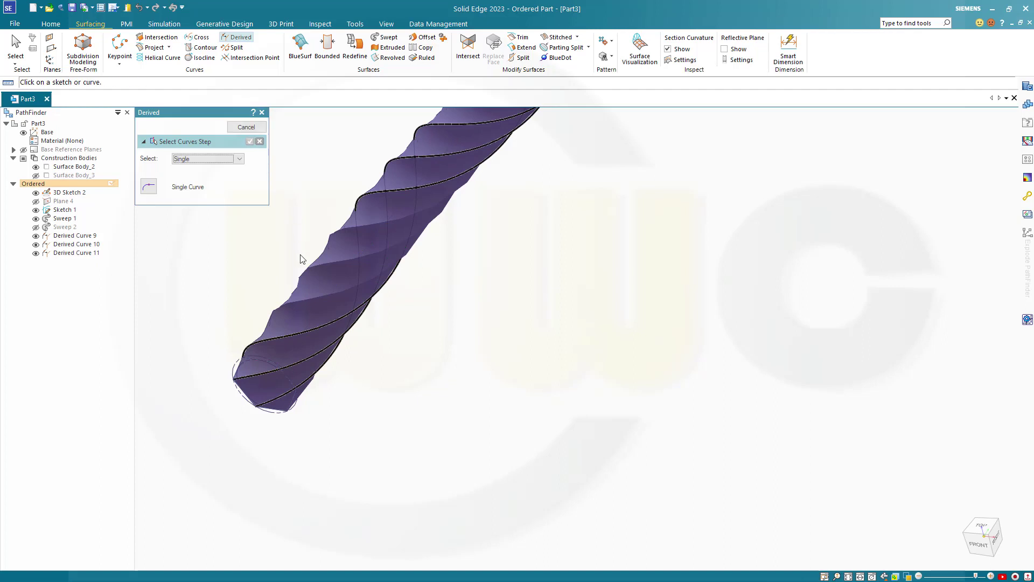
Create single derived curves from the remaining three spiral edges of the first swept surface
click(306, 300)
click(250, 141)
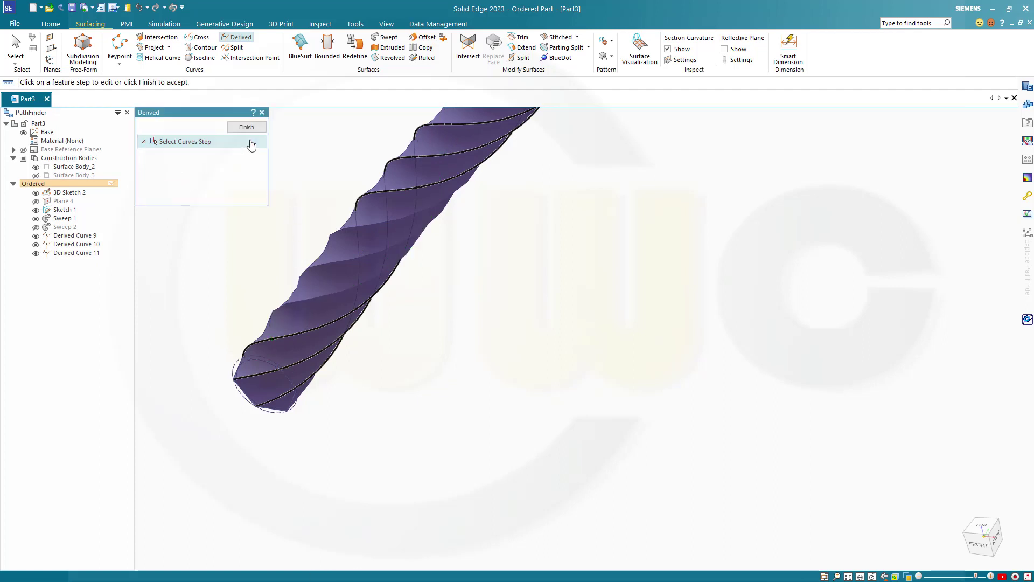
click(246, 129)
click(332, 264)
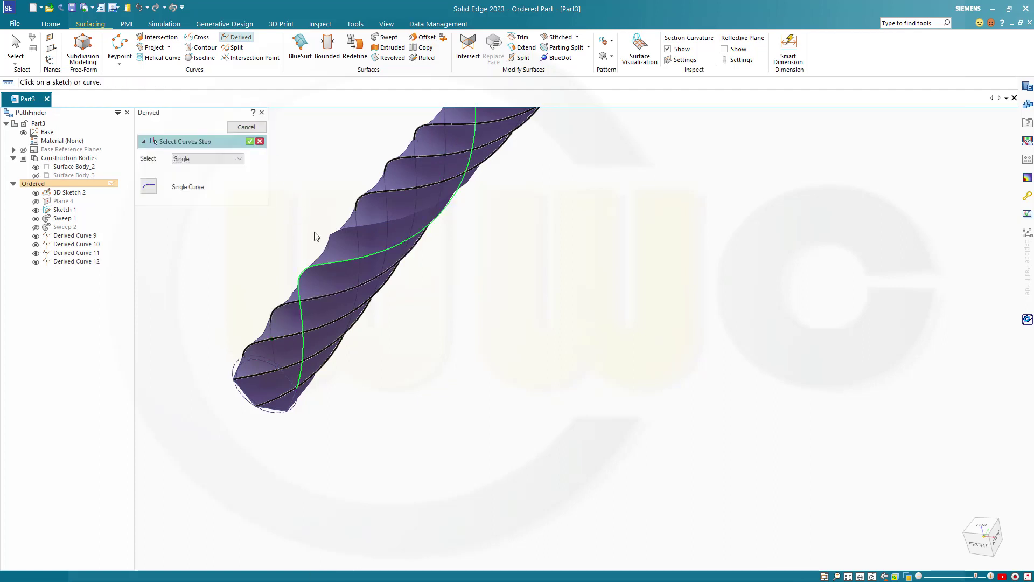
click(249, 142)
click(247, 130)
click(349, 228)
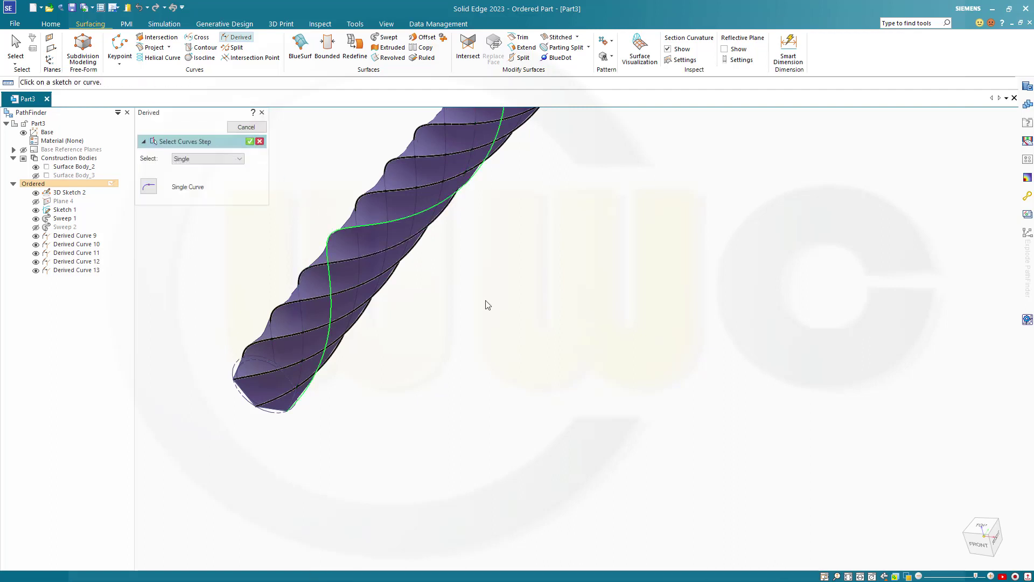
click(250, 141)
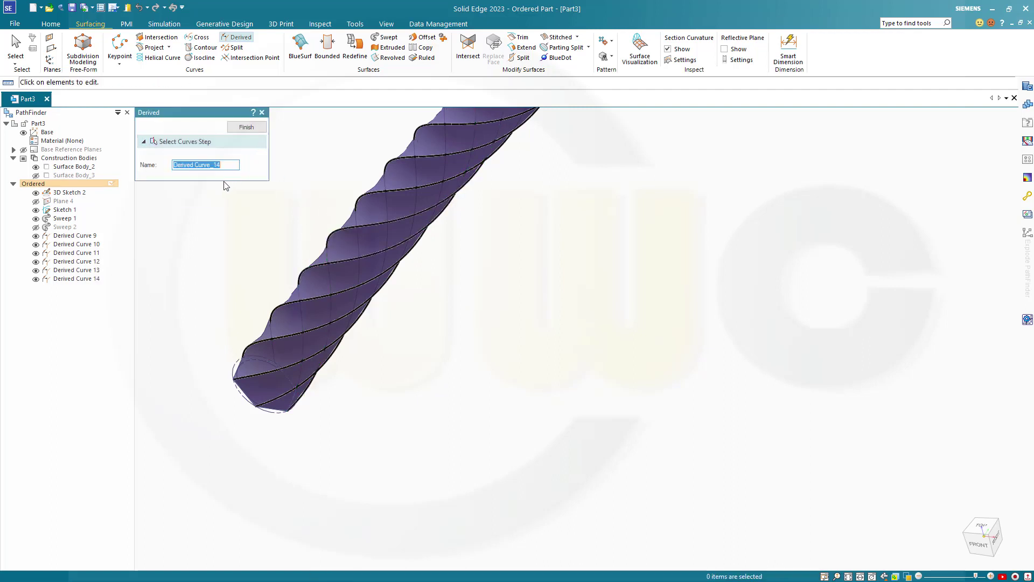
Hide all six derived curves and the first swept surface
click(36, 237)
click(36, 245)
click(36, 253)
click(36, 262)
click(36, 271)
click(36, 280)
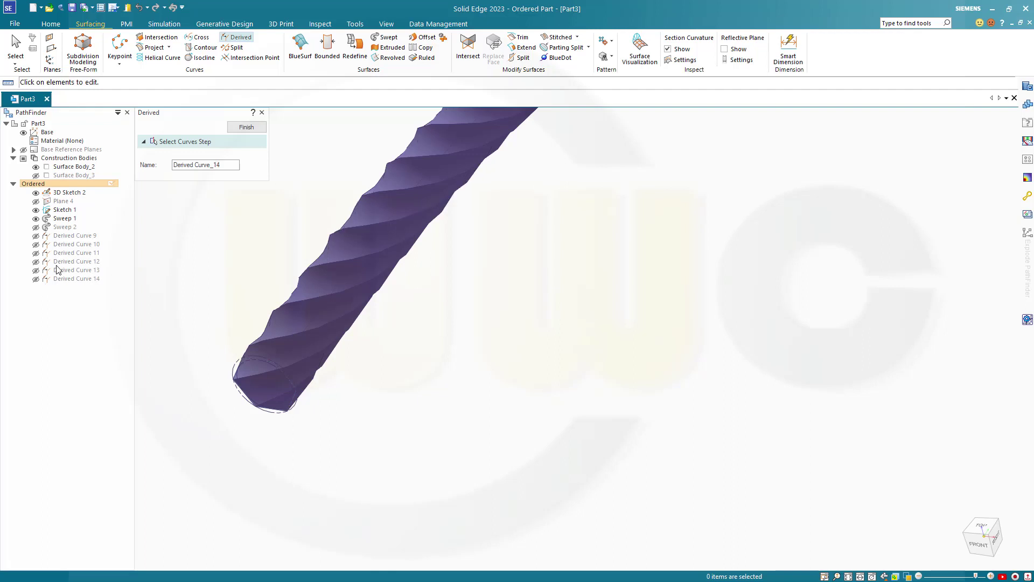
click(36, 167)
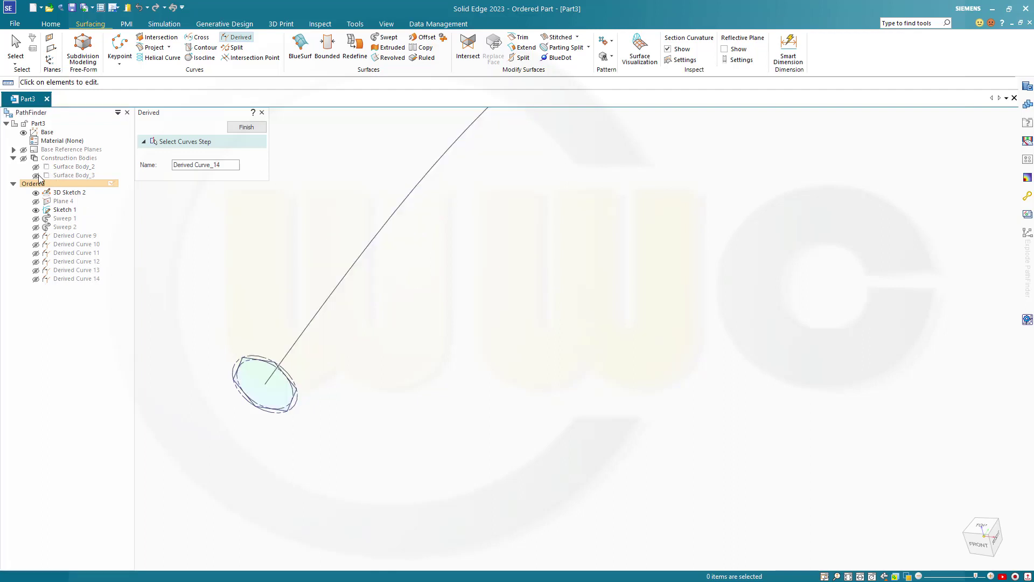
Show the second swept surface and create separate single derived curves from three neighbouring spiral edges at its start
click(36, 176)
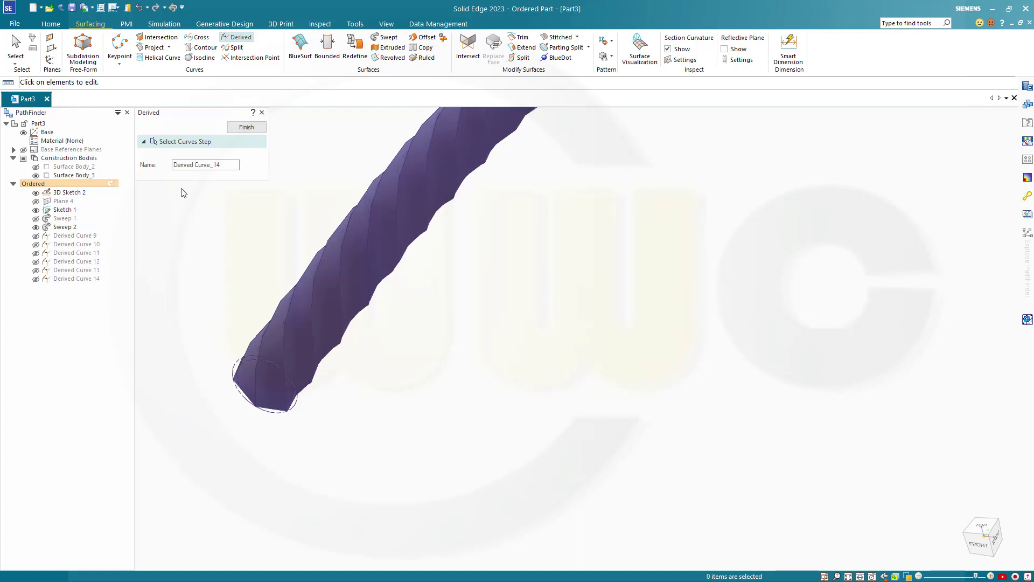
click(244, 128)
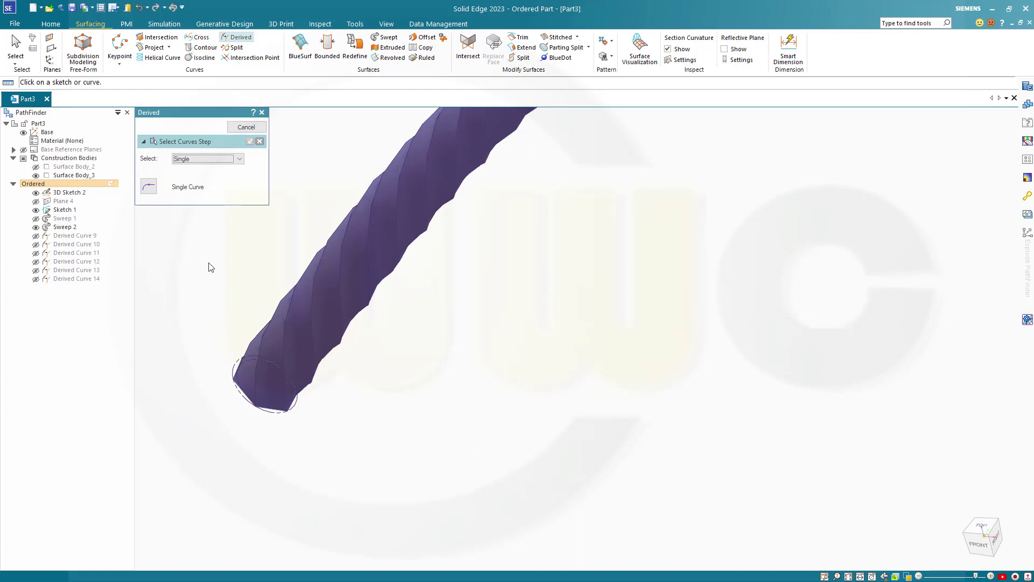
click(256, 361)
click(251, 142)
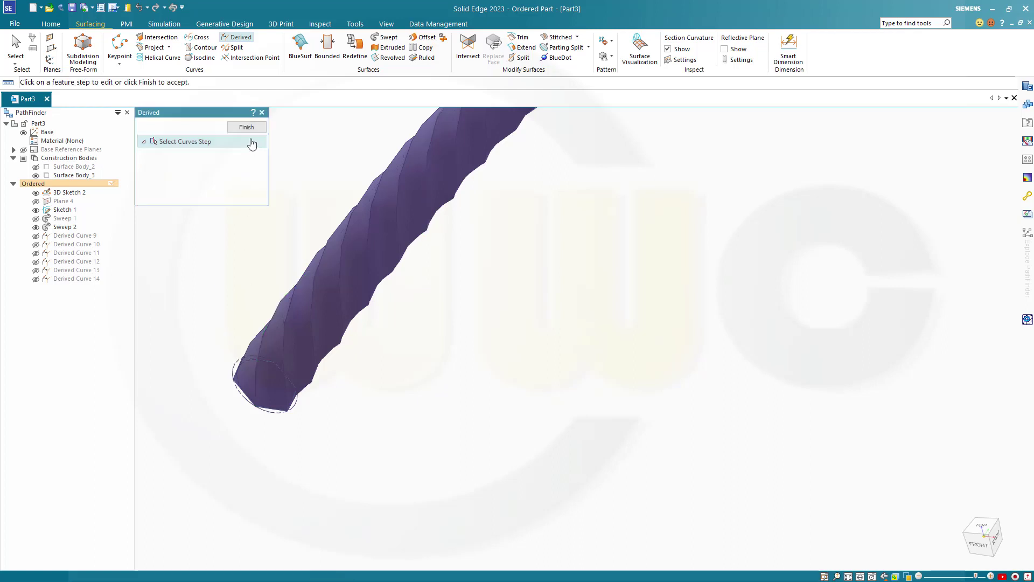
click(243, 128)
click(289, 317)
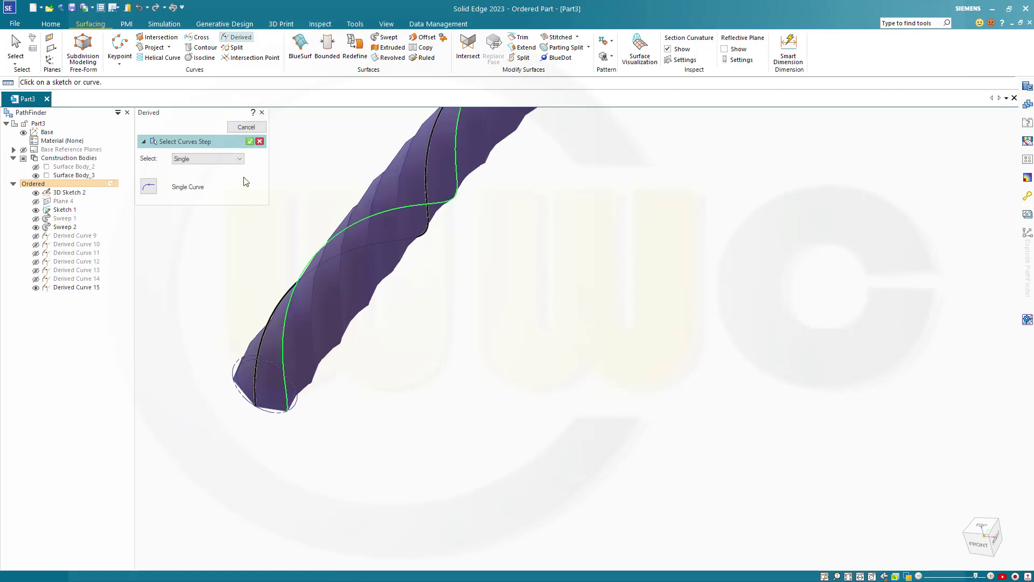
click(250, 141)
click(247, 128)
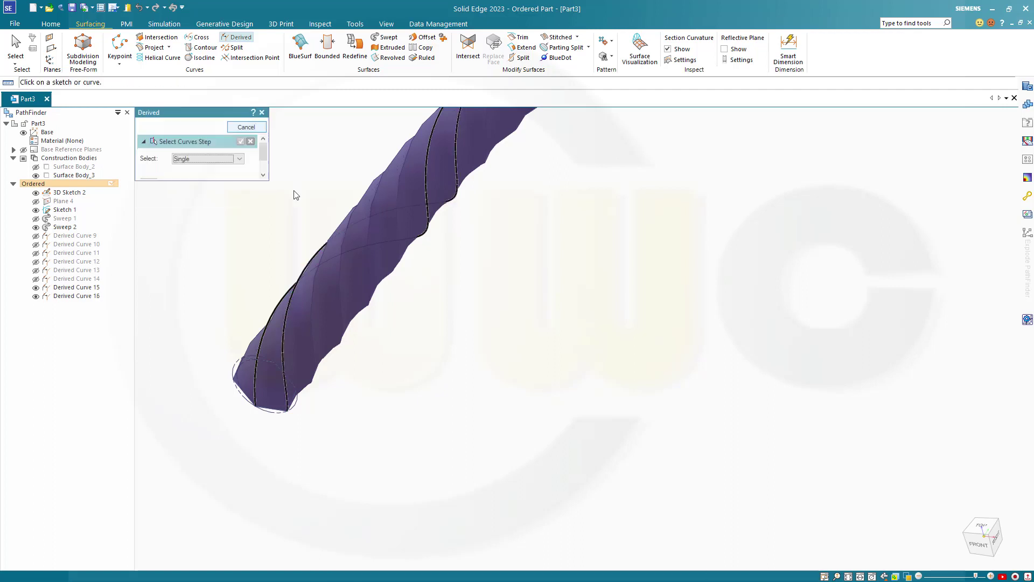
click(314, 285)
click(250, 141)
click(246, 127)
Create single derived curves from the remaining three spiral edges of the second swept surface
click(344, 243)
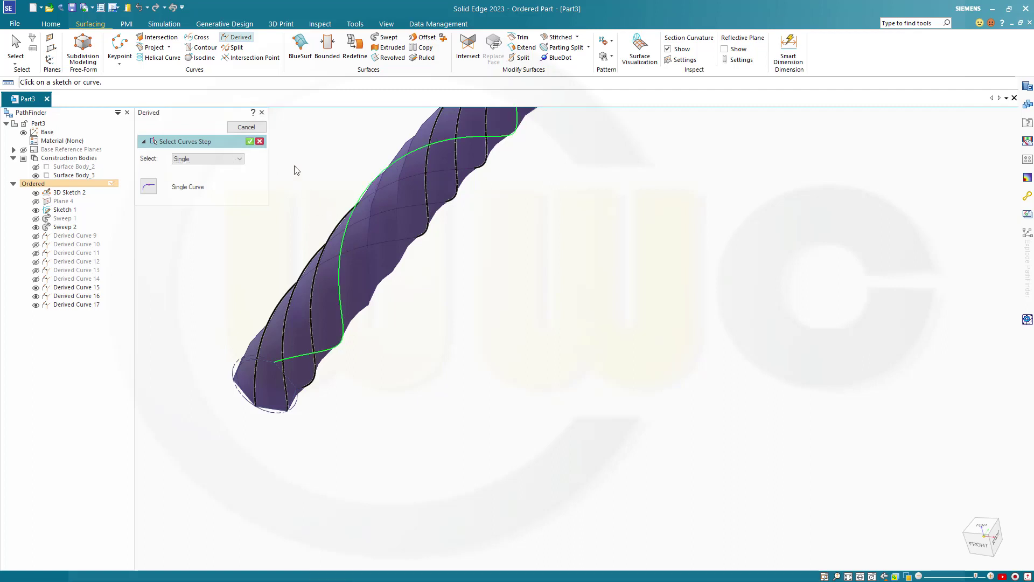
click(250, 141)
click(245, 127)
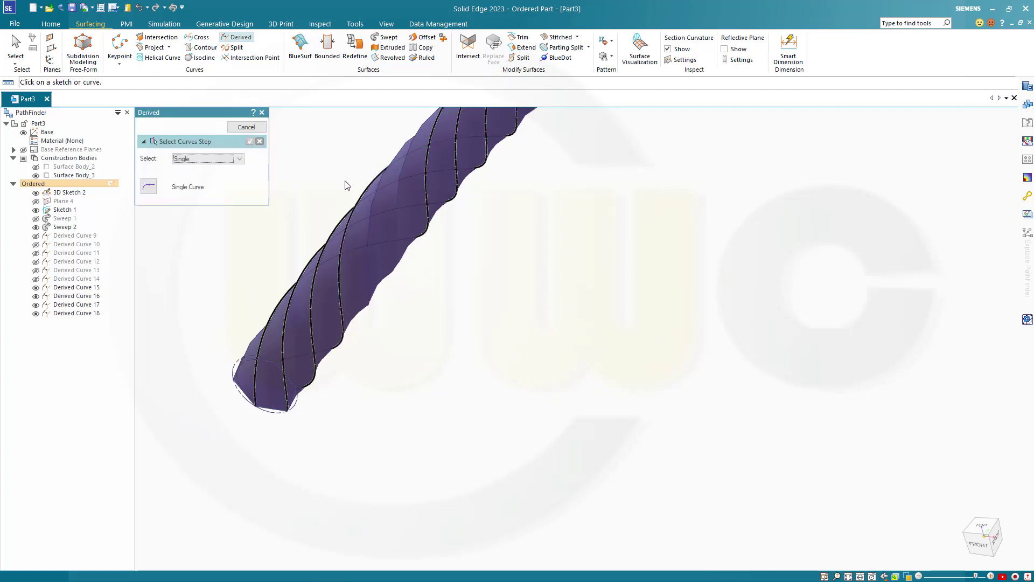
click(374, 218)
click(250, 141)
click(246, 127)
click(260, 142)
click(397, 200)
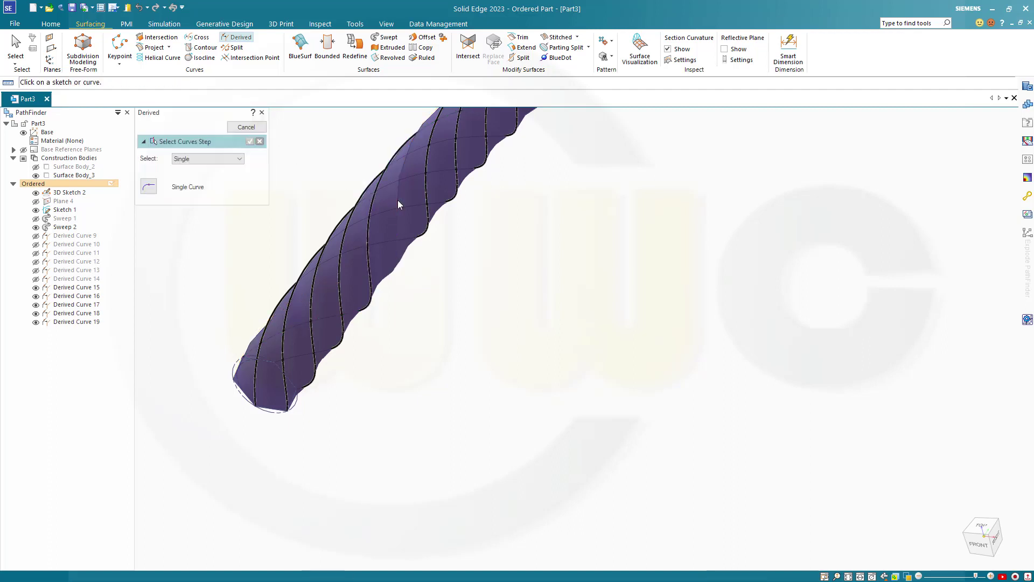
click(250, 141)
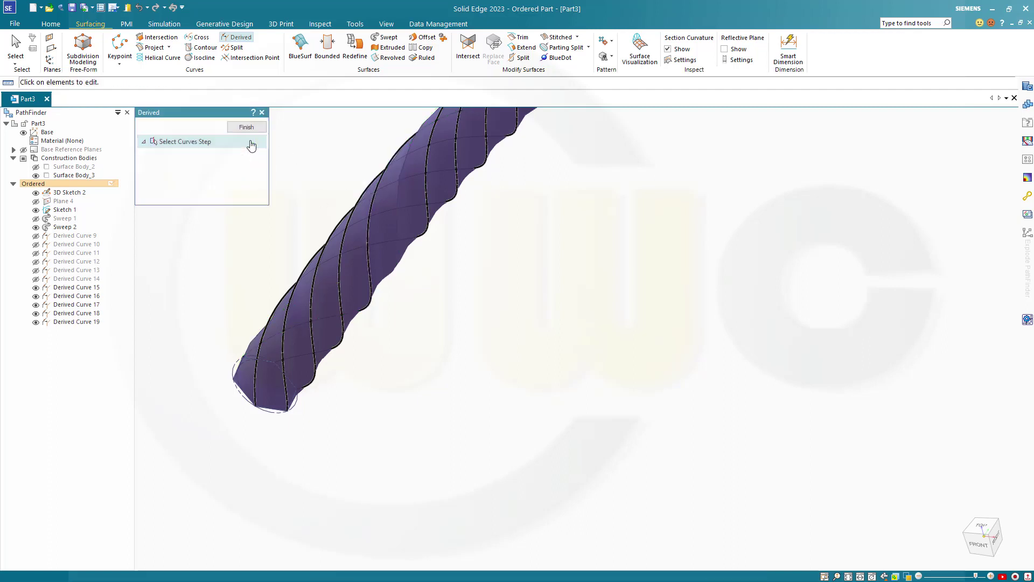
click(251, 127)
click(251, 130)
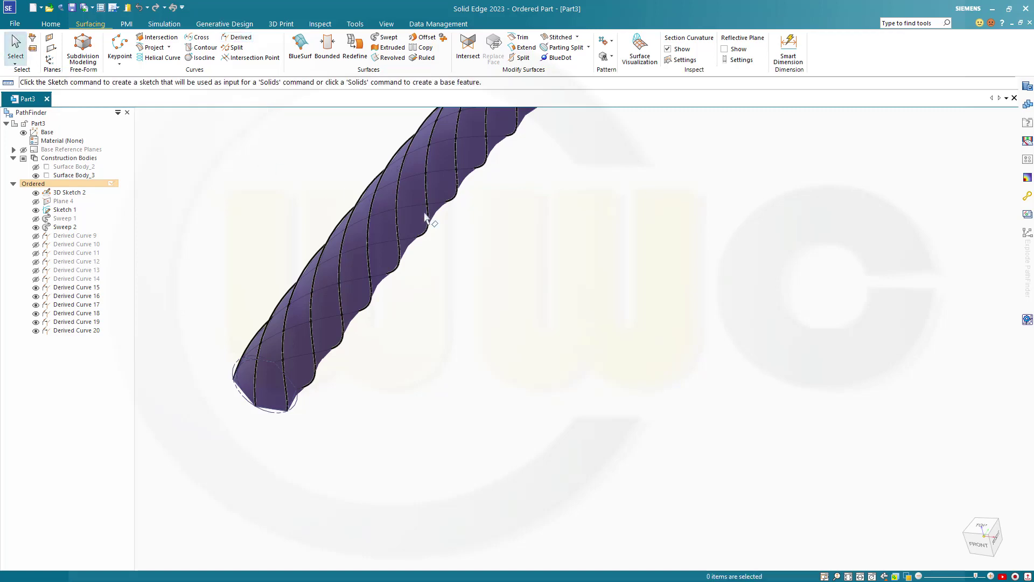
Hide the second swept surface, the hexagon sketch and the 3D sketch path
scroll(468, 253, down, 5)
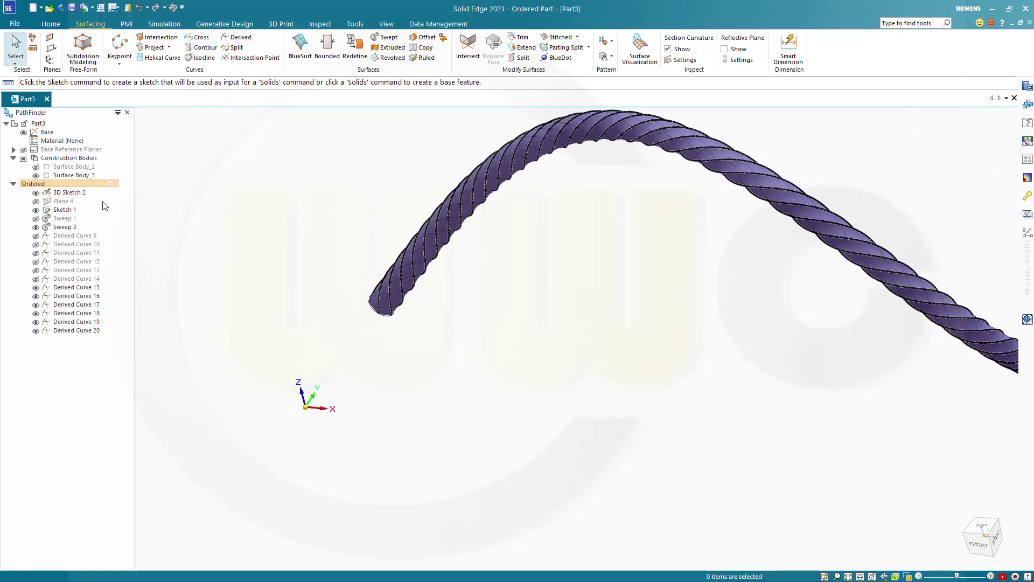
click(36, 175)
middle_drag(577, 231, 612, 318)
scroll(605, 308, up, 3)
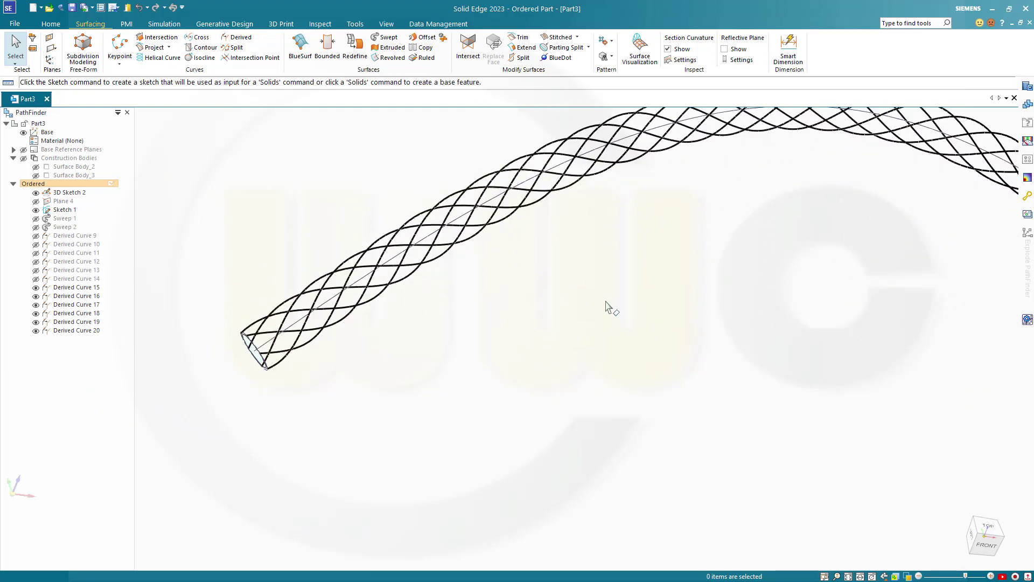
scroll(604, 305, down, 3)
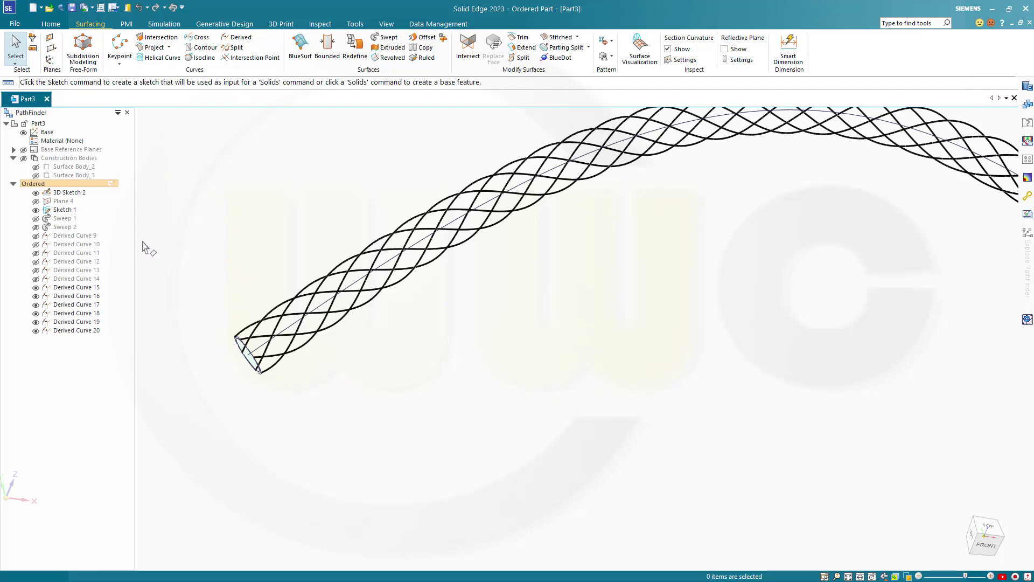
click(35, 210)
click(37, 193)
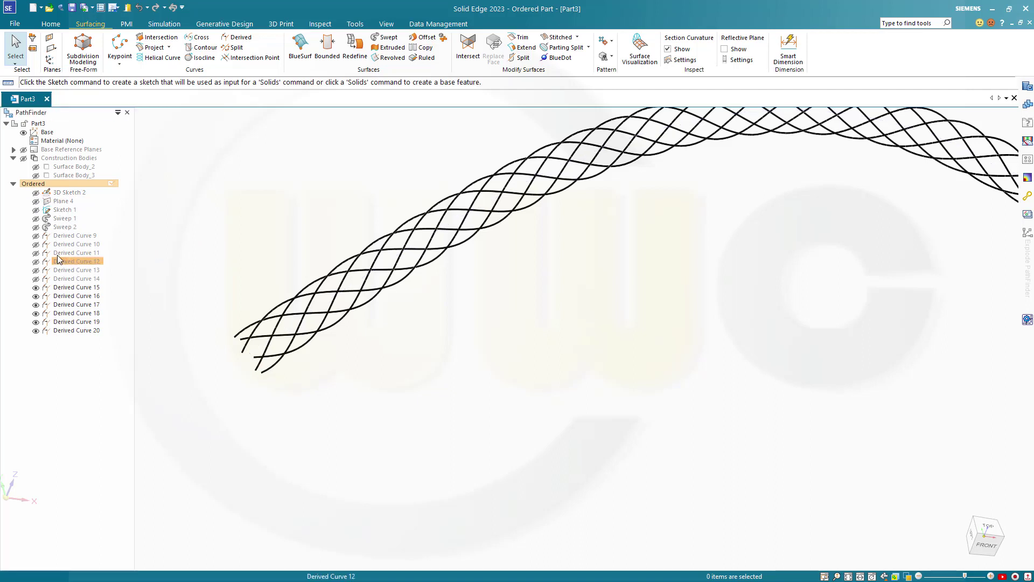
Show Derived Curves 10 to 14 from the first swept surface again
click(36, 244)
click(35, 253)
click(35, 261)
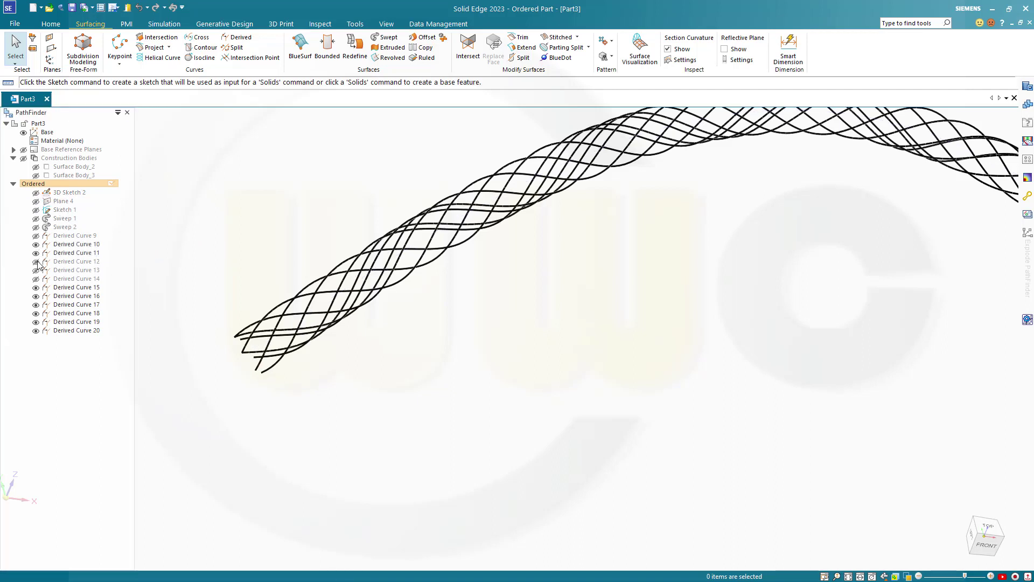
click(35, 270)
click(35, 279)
Hide Derived Curves 10 to 20 and show only Derived Curve 9
click(62, 244)
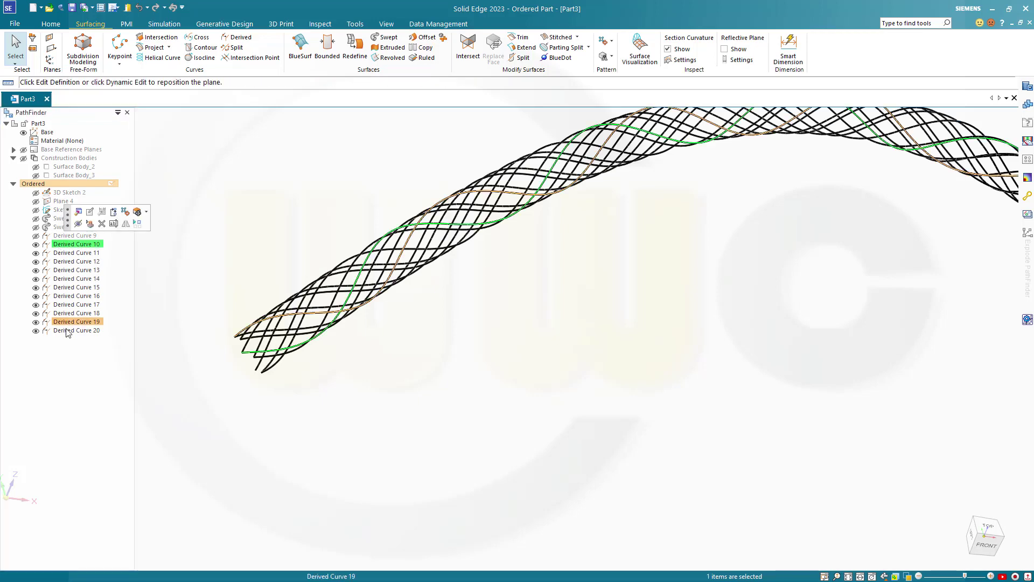
shift+click(69, 330)
click(86, 305)
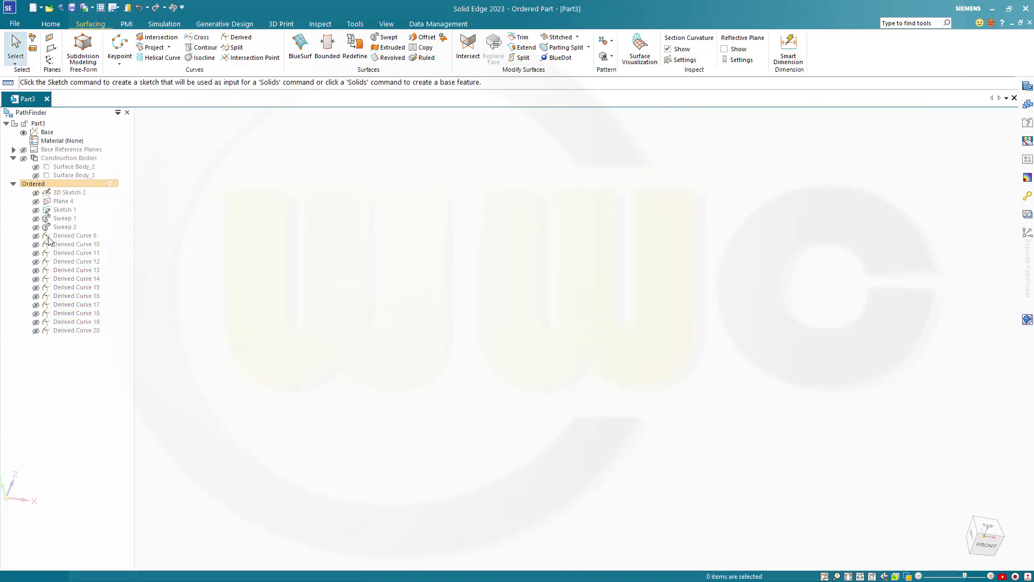
click(36, 236)
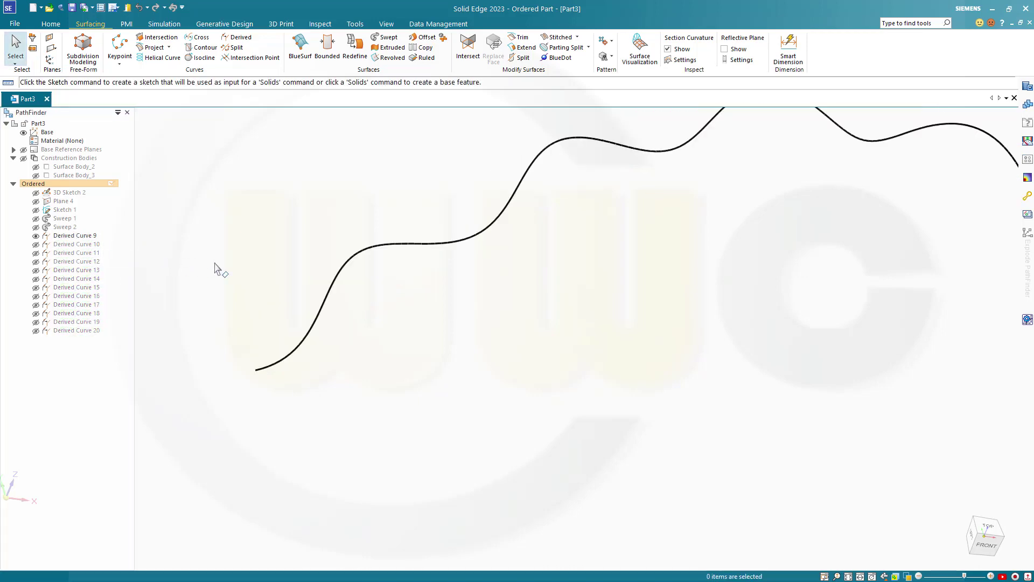
Create a plane normal to Derived Curve 9 at the curve's start point
scroll(254, 267, up, 1)
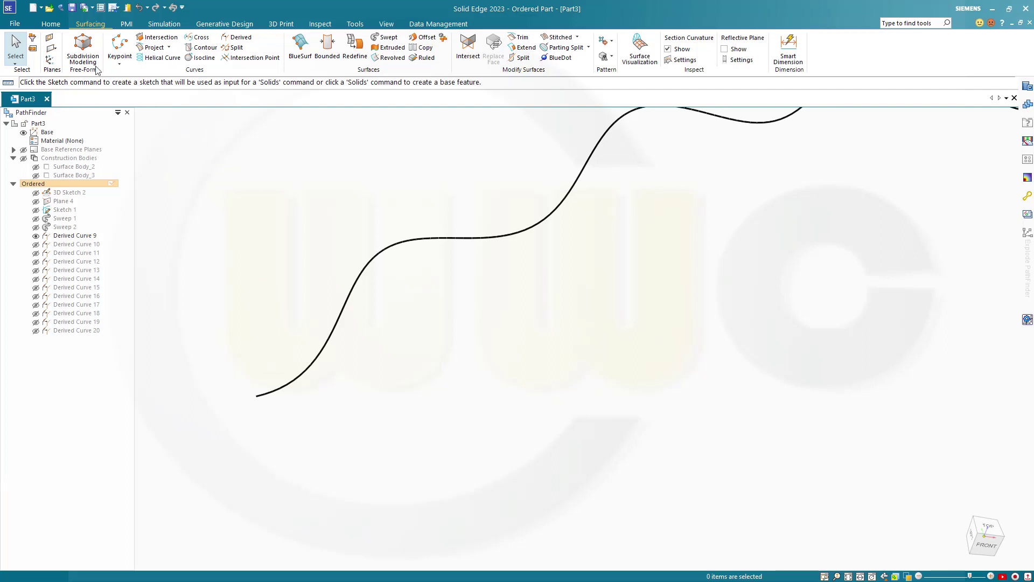
click(52, 48)
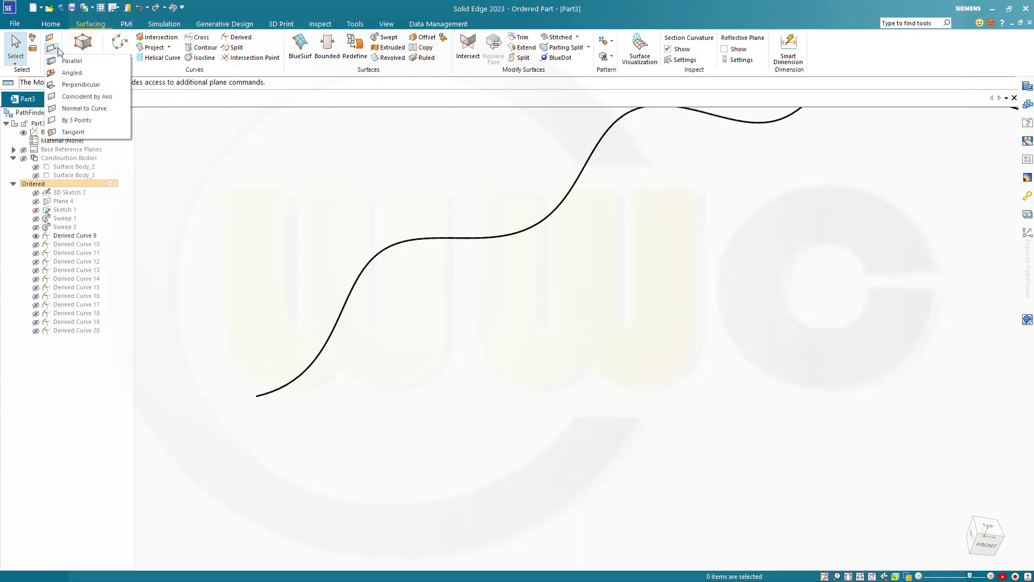
click(90, 109)
click(271, 394)
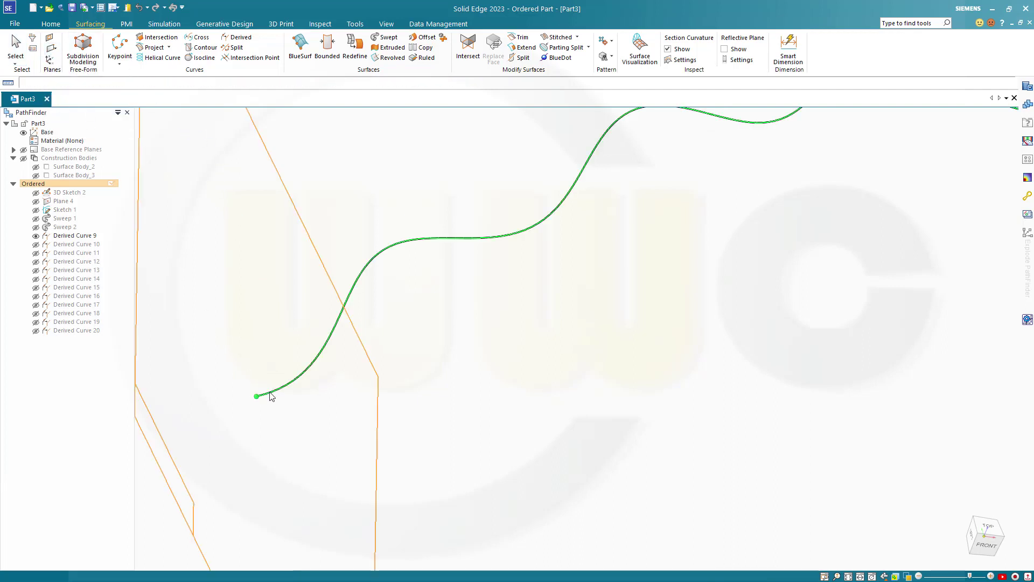
click(255, 395)
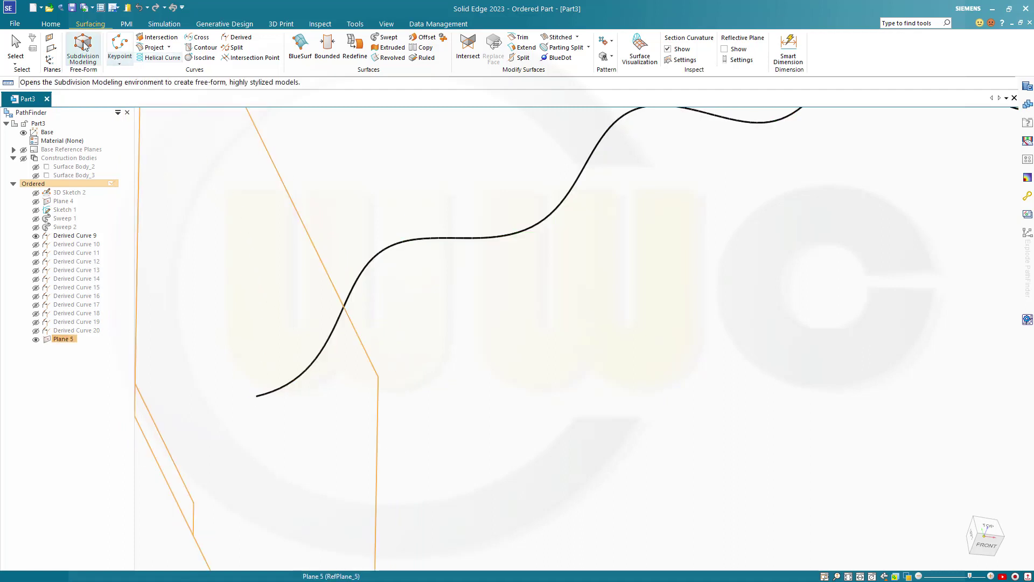
Start a sketch on the new normal plane and draw a circle about 13 mm in diameter centred on the curve's start point
click(51, 24)
click(208, 47)
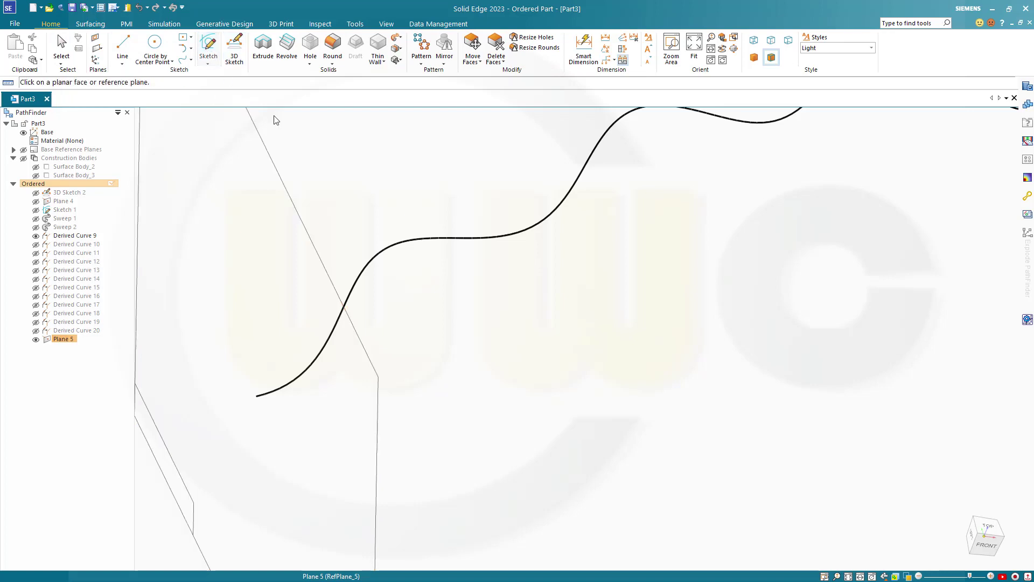
click(349, 322)
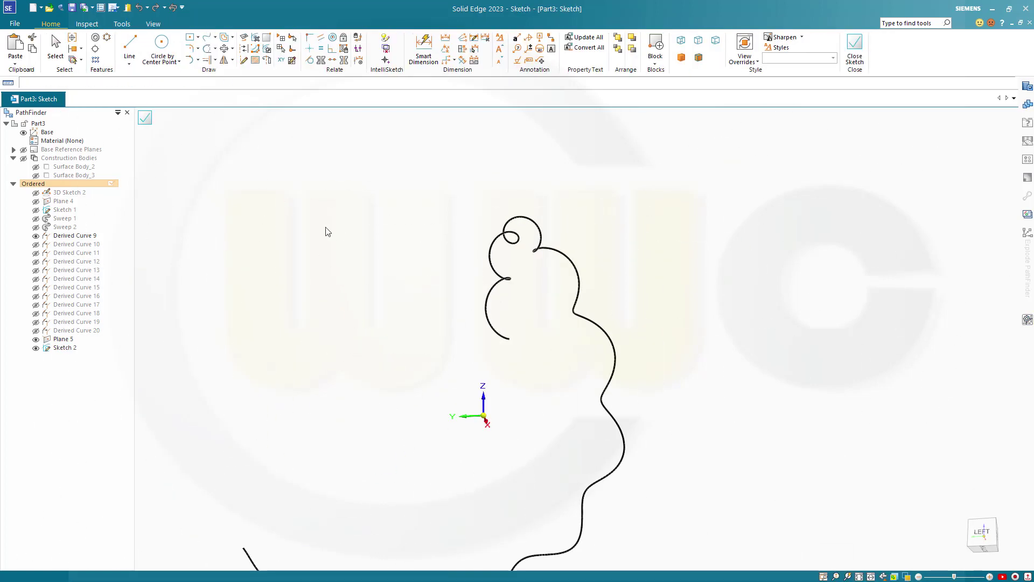
key(l)
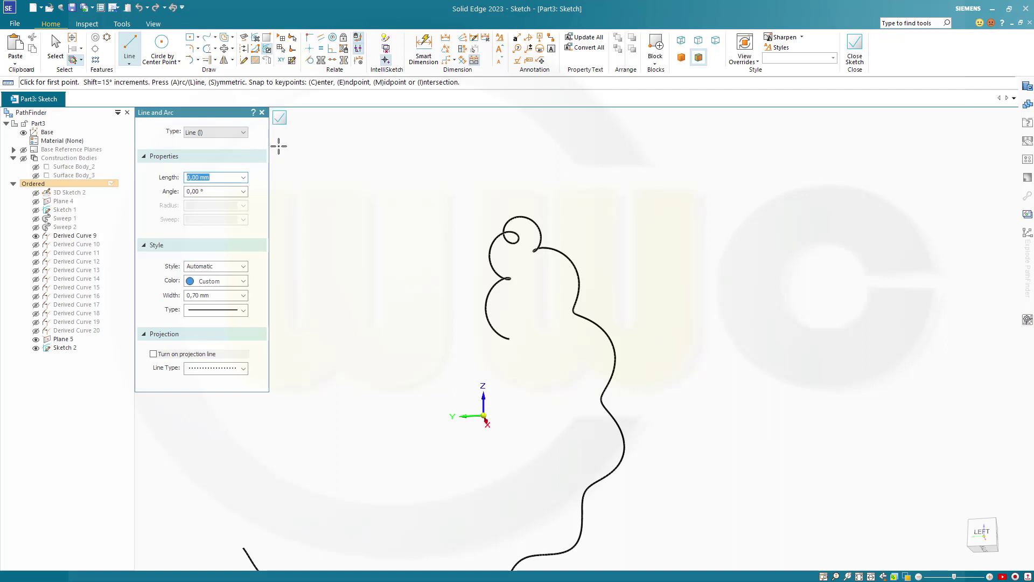
click(161, 45)
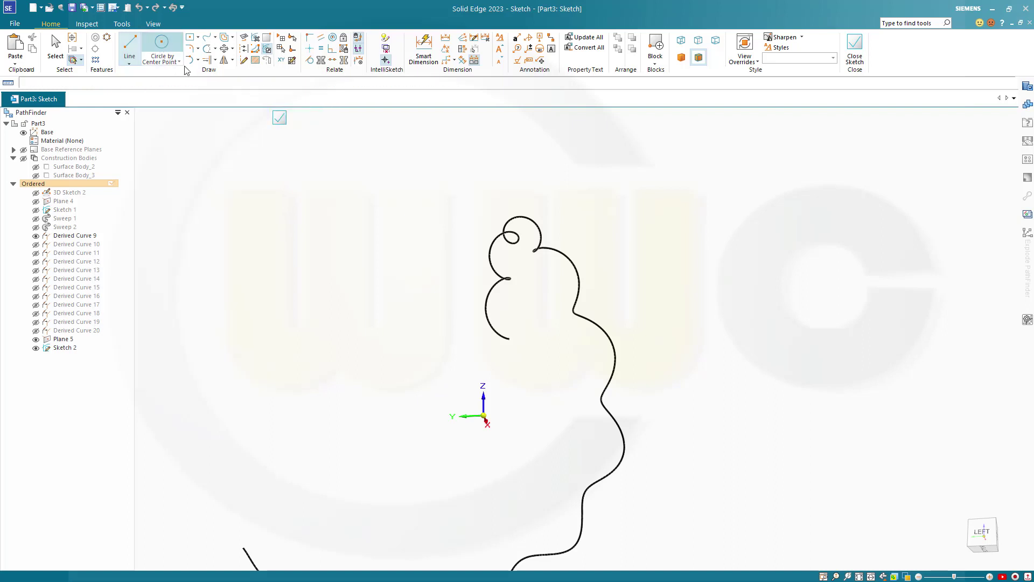
click(510, 338)
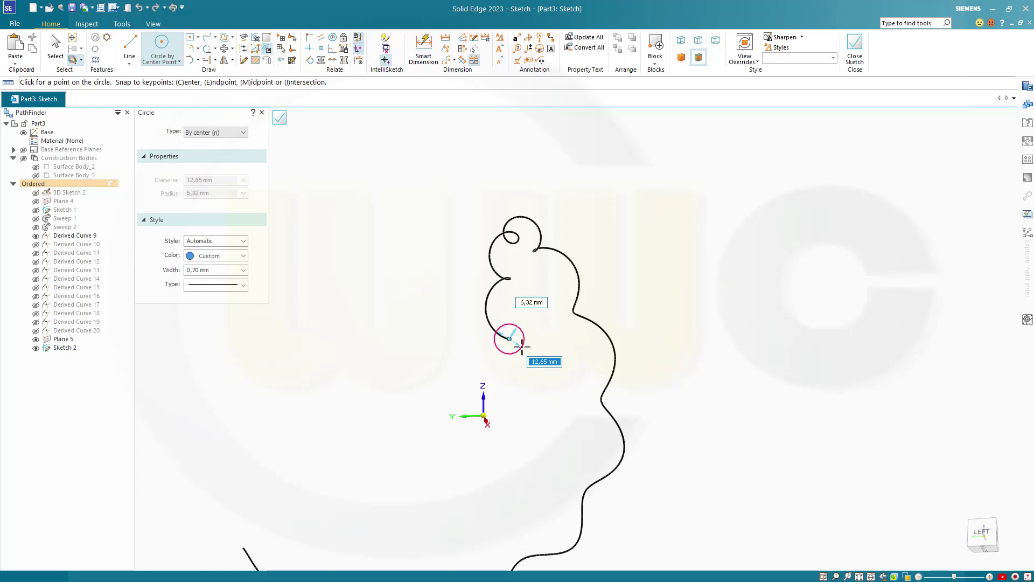
click(520, 349)
Dimension the circle's diameter to 1 mm and finish the sketch
click(424, 48)
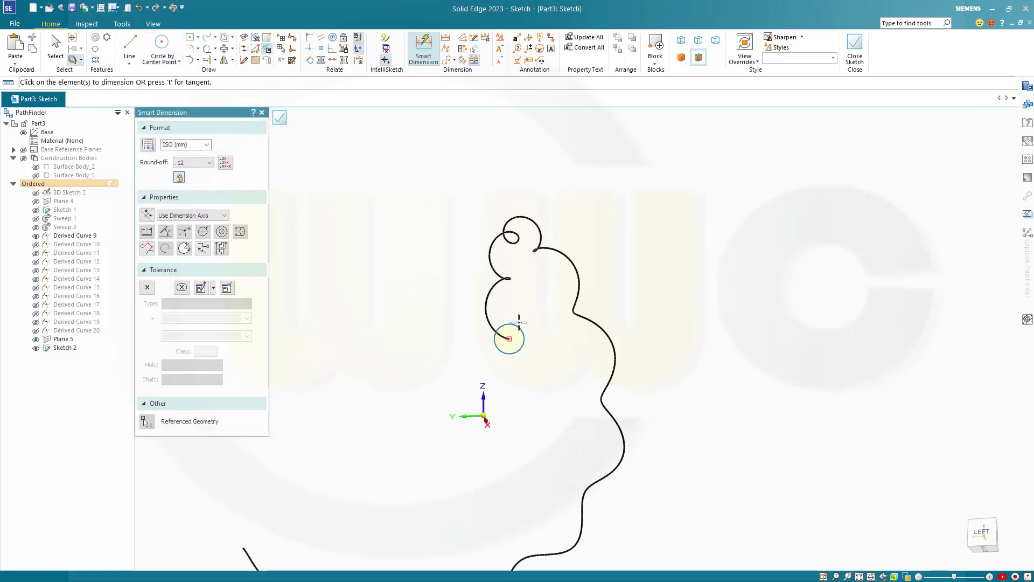
click(517, 327)
click(526, 319)
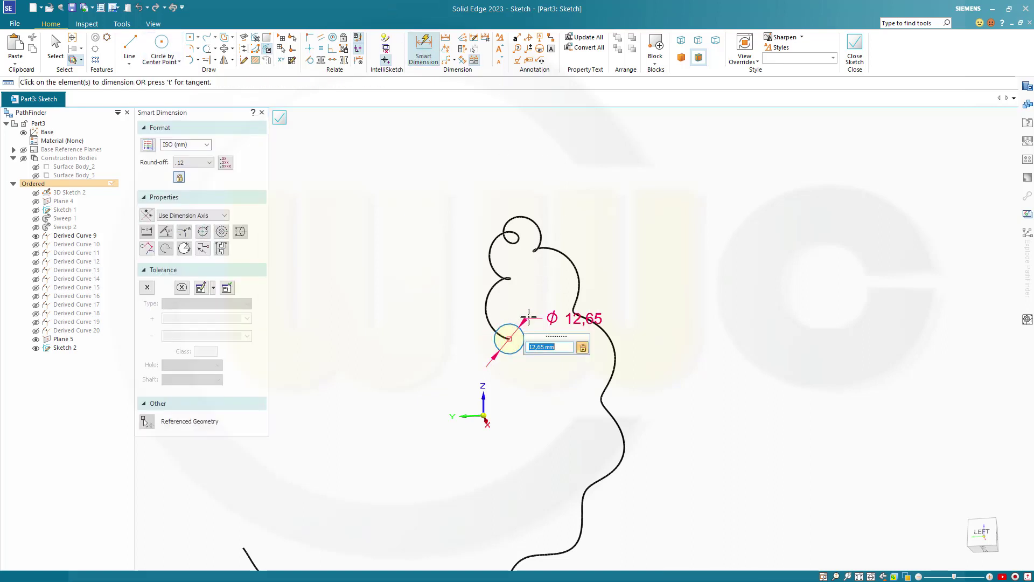
text(1)
key(Return)
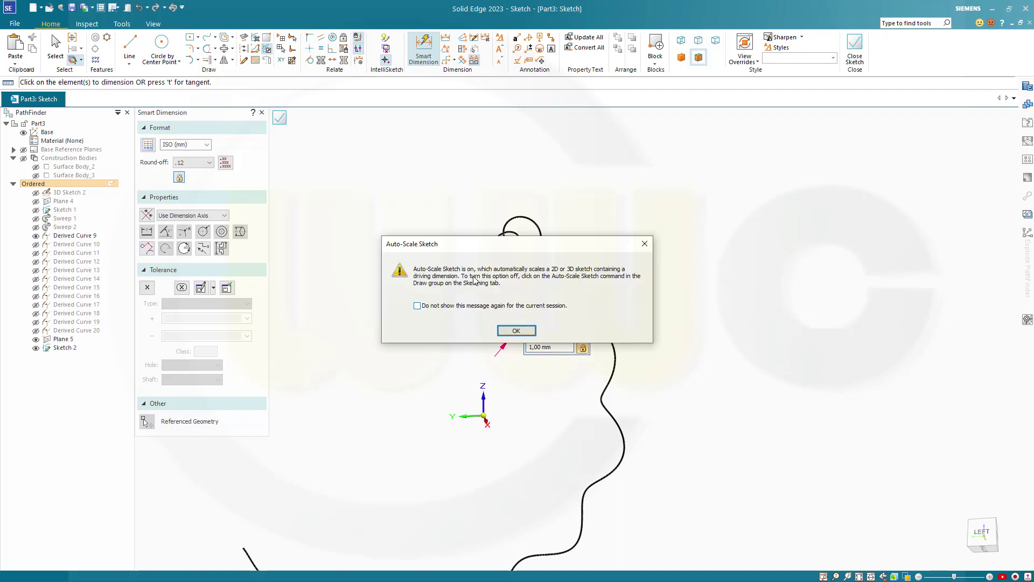
click(514, 330)
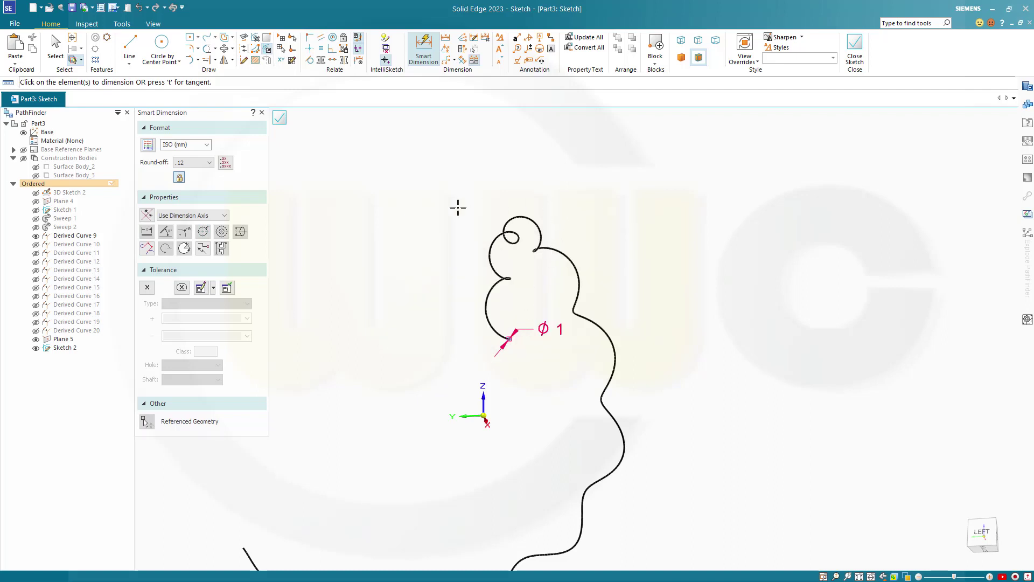
click(858, 59)
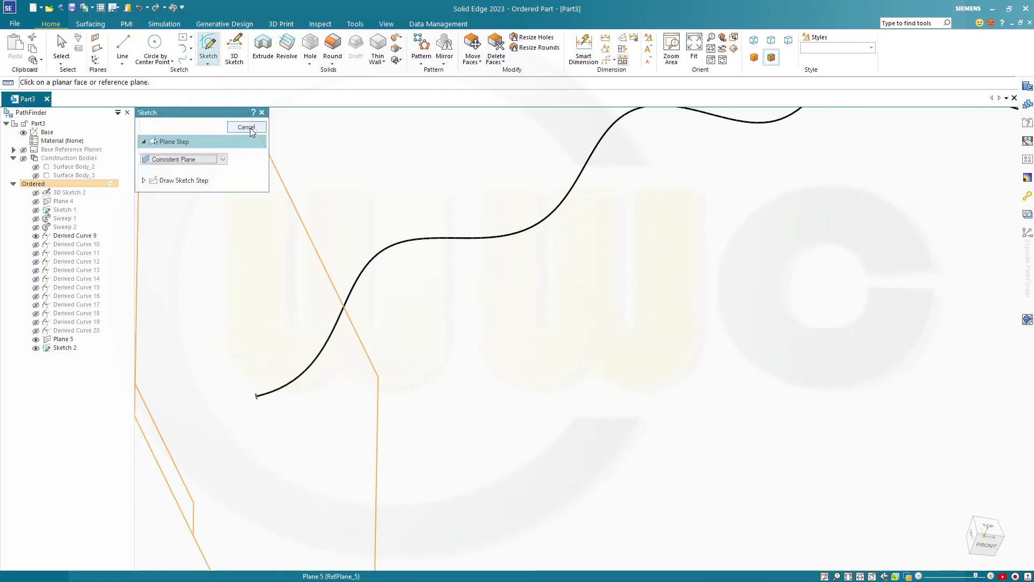
click(250, 127)
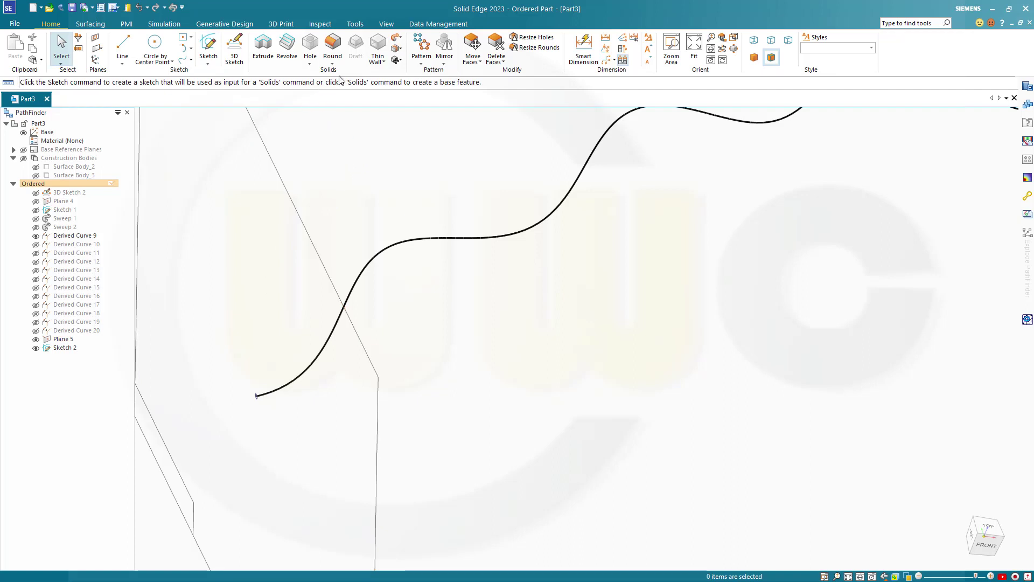
Sweep the 1 mm circle along Derived Curve 9 as a solid protrusion and finish the feature
click(401, 41)
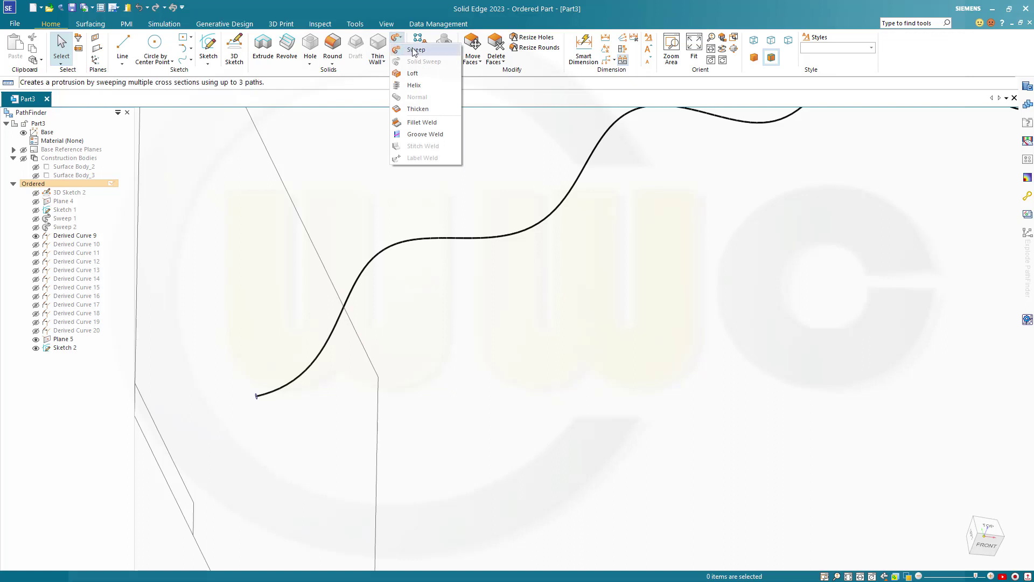
click(415, 43)
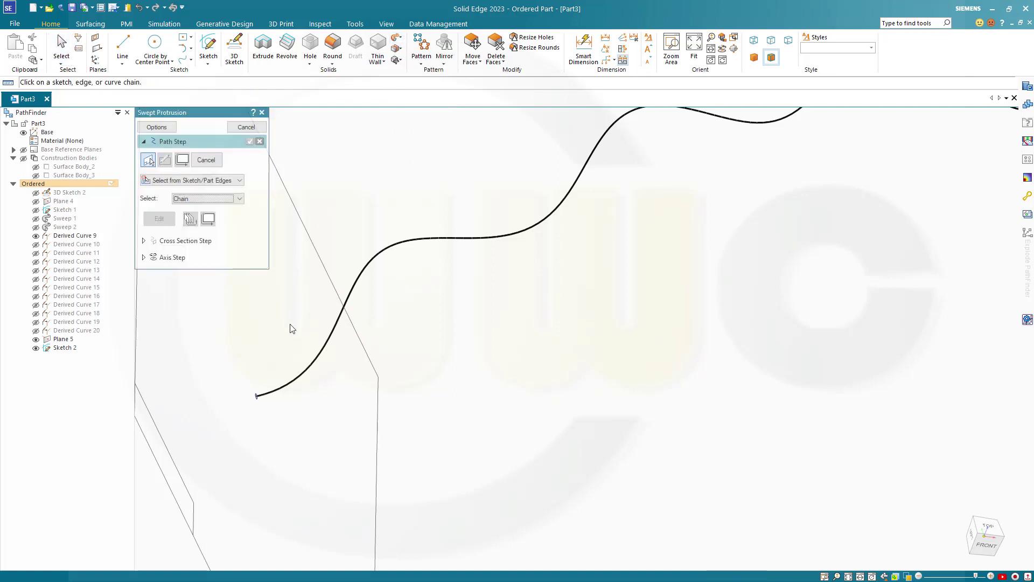
click(295, 379)
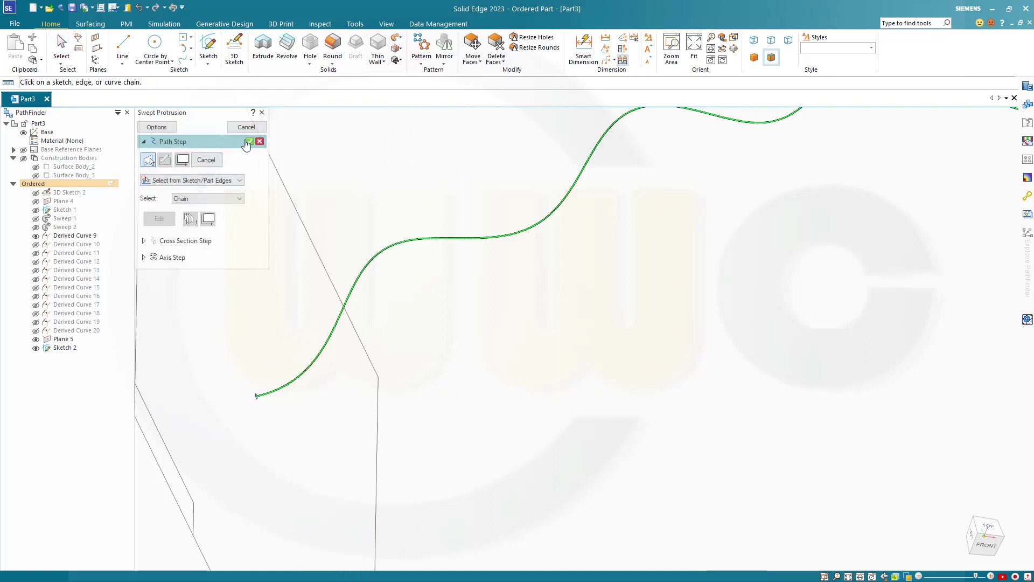
click(246, 144)
scroll(257, 411, up, 5)
scroll(264, 387, up, 2)
click(264, 365)
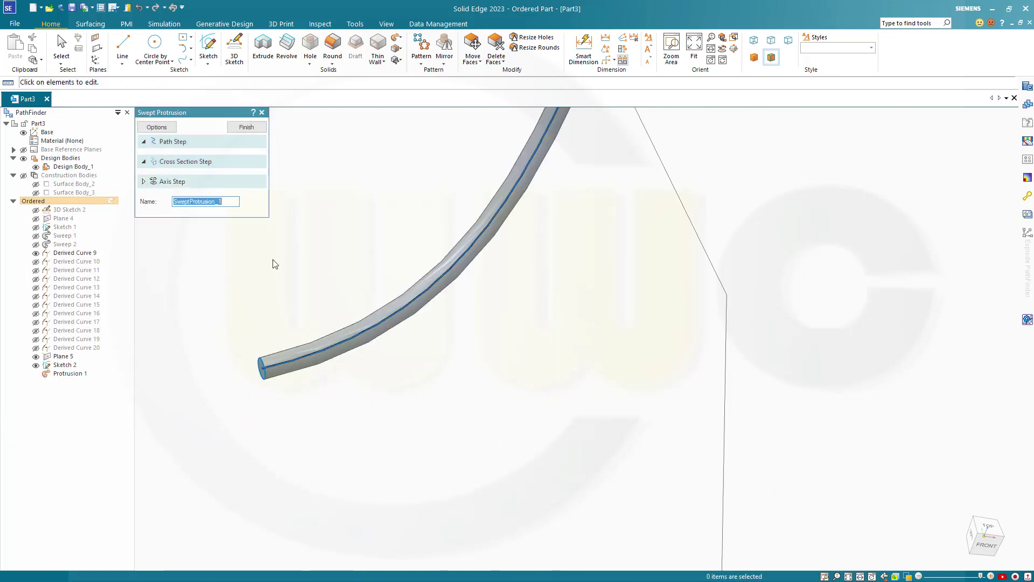
click(241, 127)
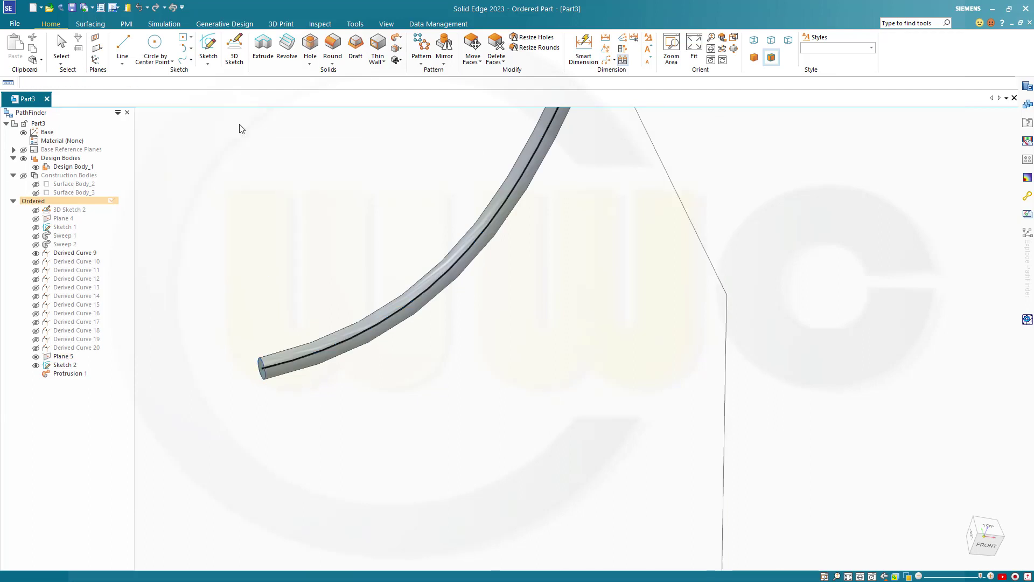
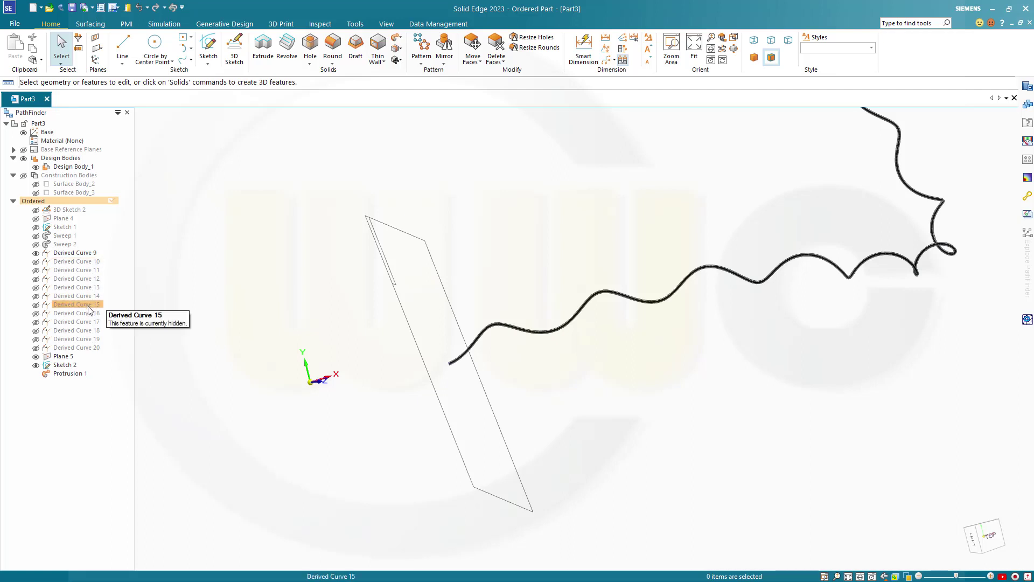
Show Derived Curve 15, and hide Derived Curve 9 and Plane 5
click(35, 314)
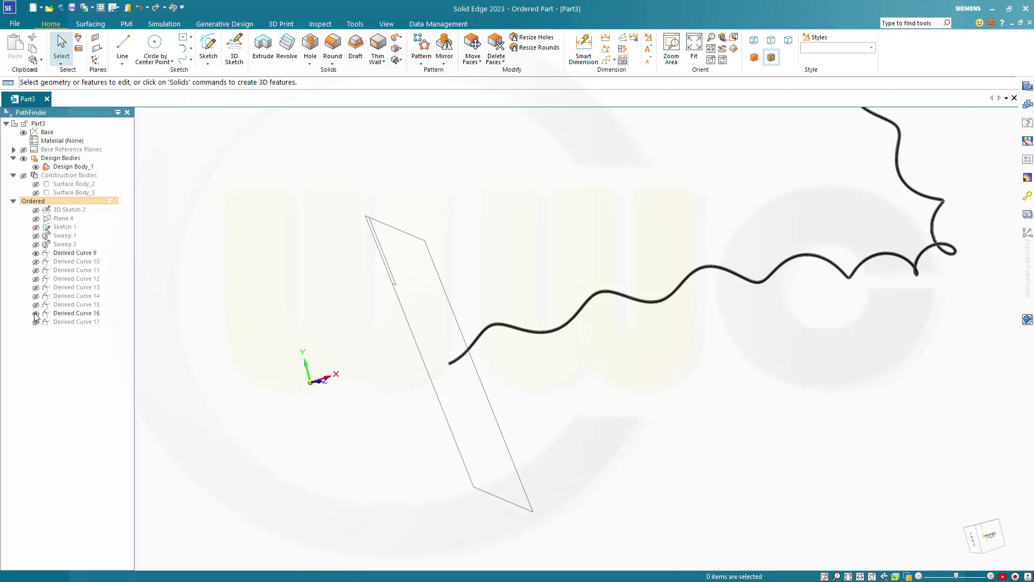
click(36, 314)
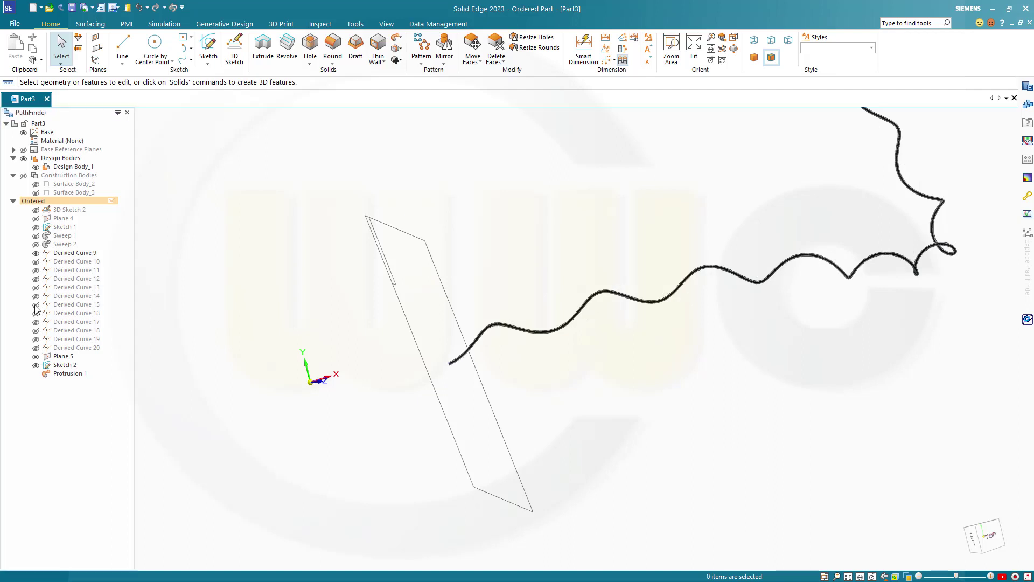
click(35, 305)
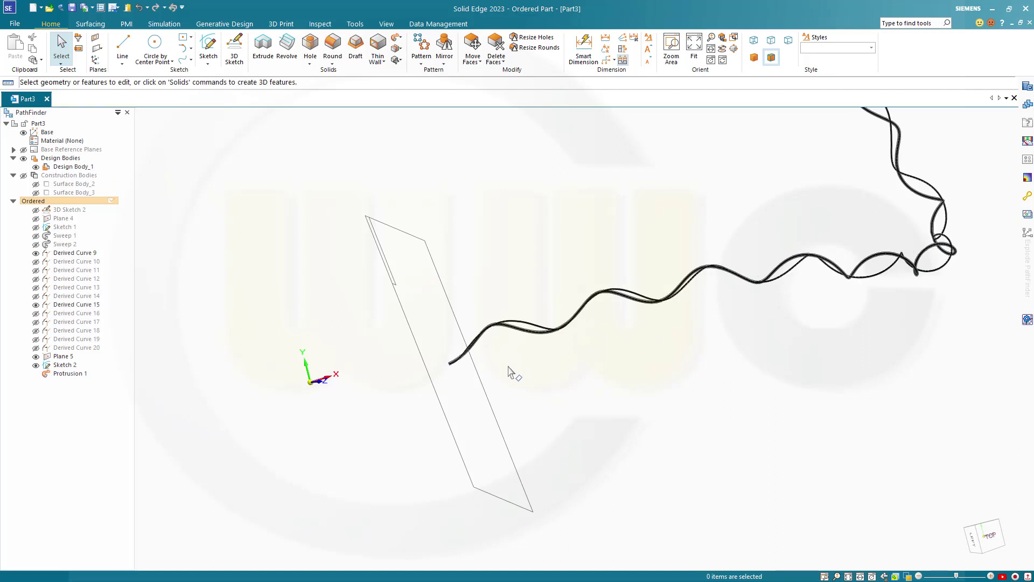
mouse_move(497, 371)
middle_down()
mouse_move(594, 431)
mouse_move(522, 372)
mouse_move(393, 345)
middle_up()
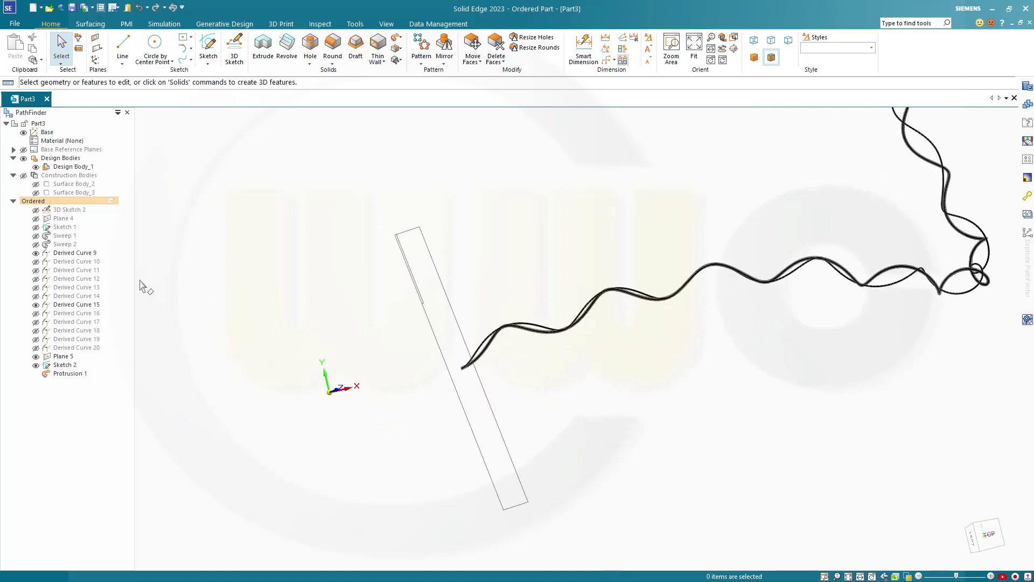
click(36, 253)
scroll(426, 318, up, 5)
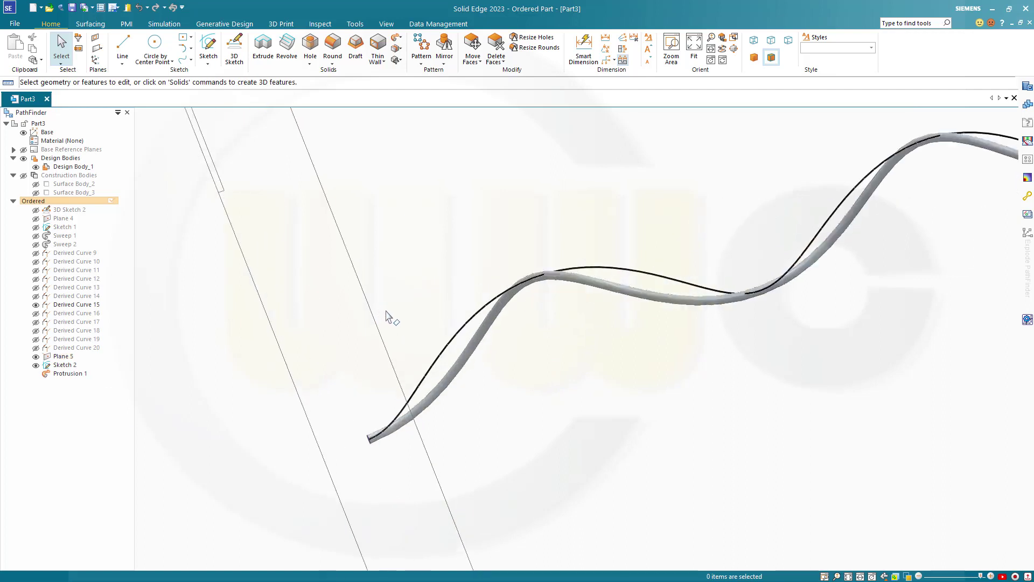
click(35, 356)
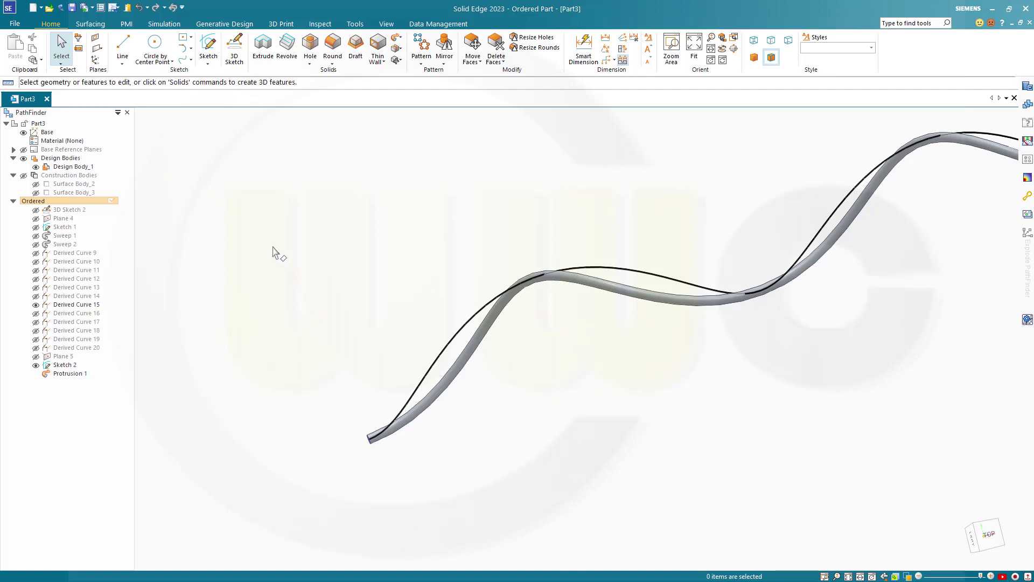
Create a plane normal to Derived Curve 15 at the curve's start point
click(99, 49)
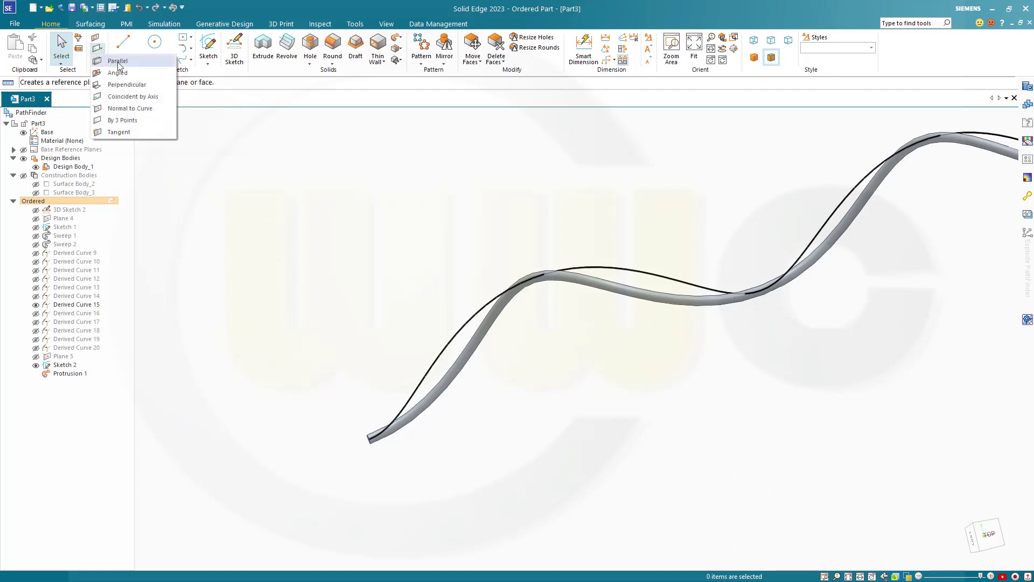
click(135, 109)
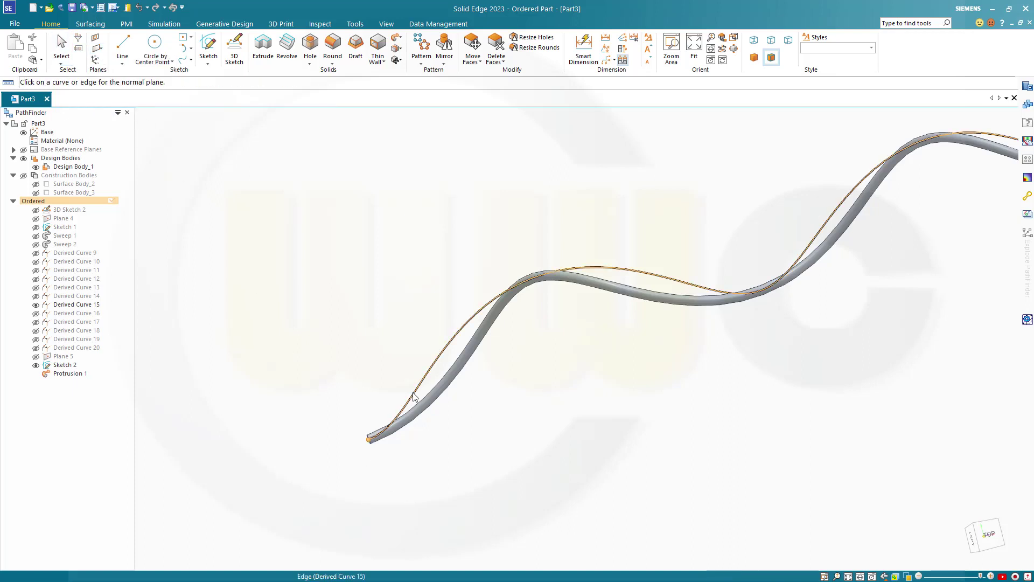
click(404, 410)
scroll(404, 447, up, 1)
scroll(404, 447, up, 4)
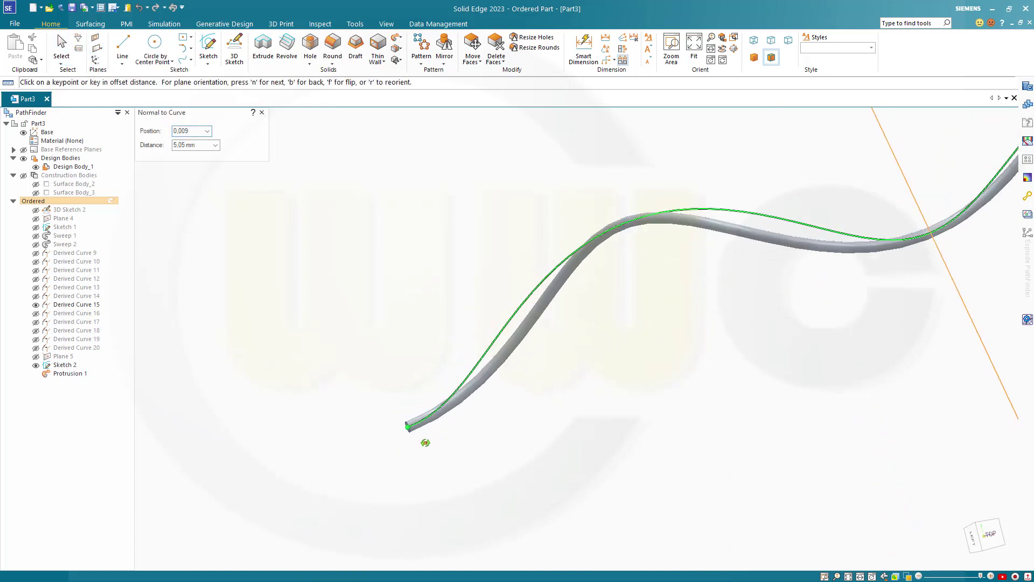
scroll(615, 356, up, 3)
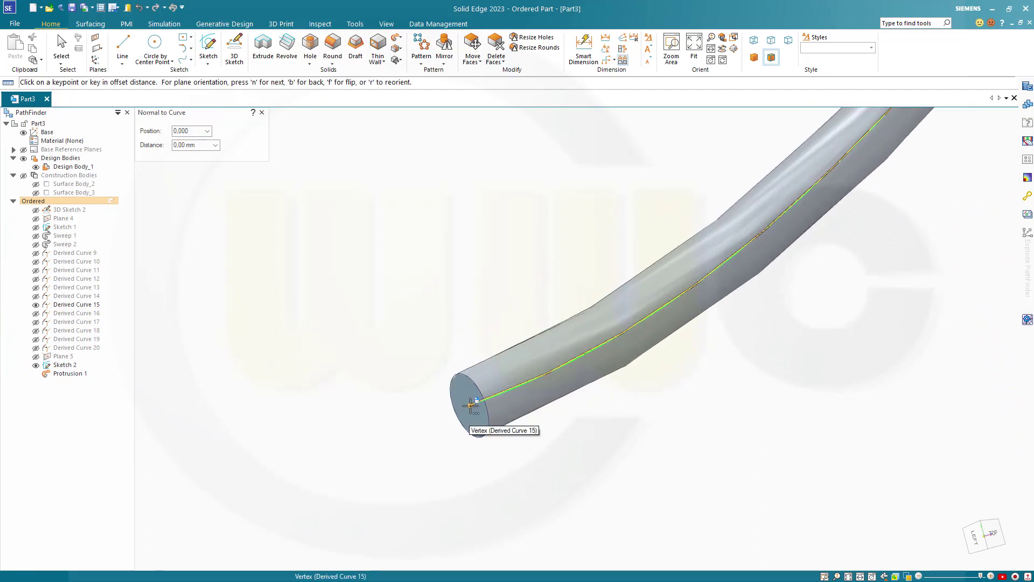
click(470, 405)
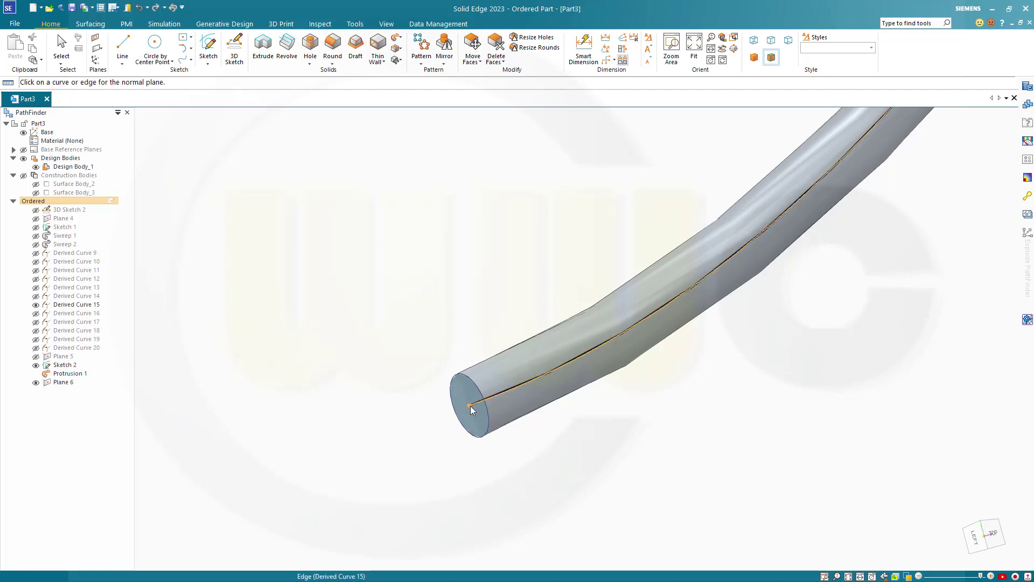
Start a sketch on Plane 6 and draw a circle about 1.4 mm in diameter centred on Derived Curve 15's start point
scroll(414, 387, down, 2)
scroll(415, 393, down, 3)
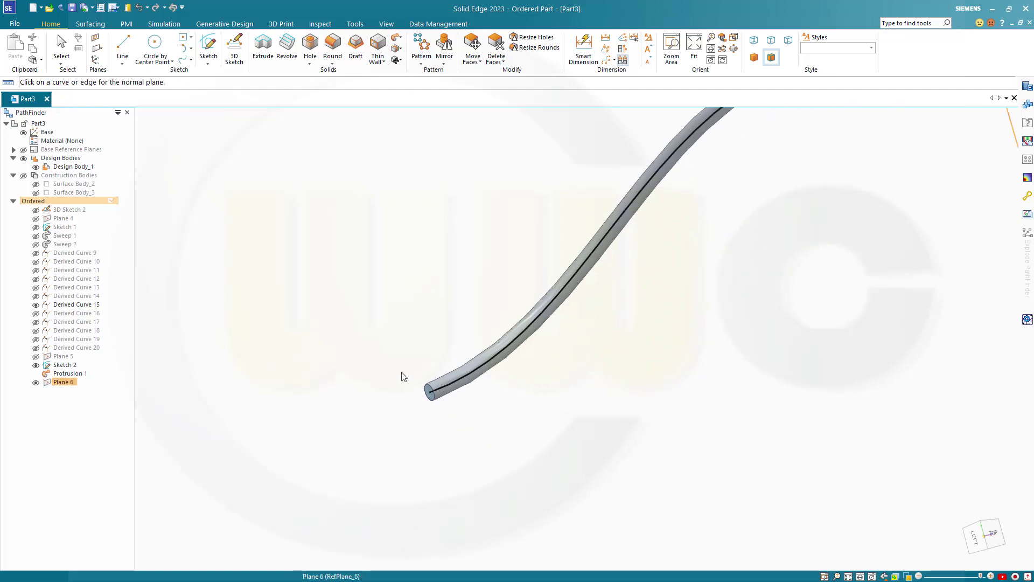
scroll(402, 373, down, 2)
scroll(446, 385, down, 3)
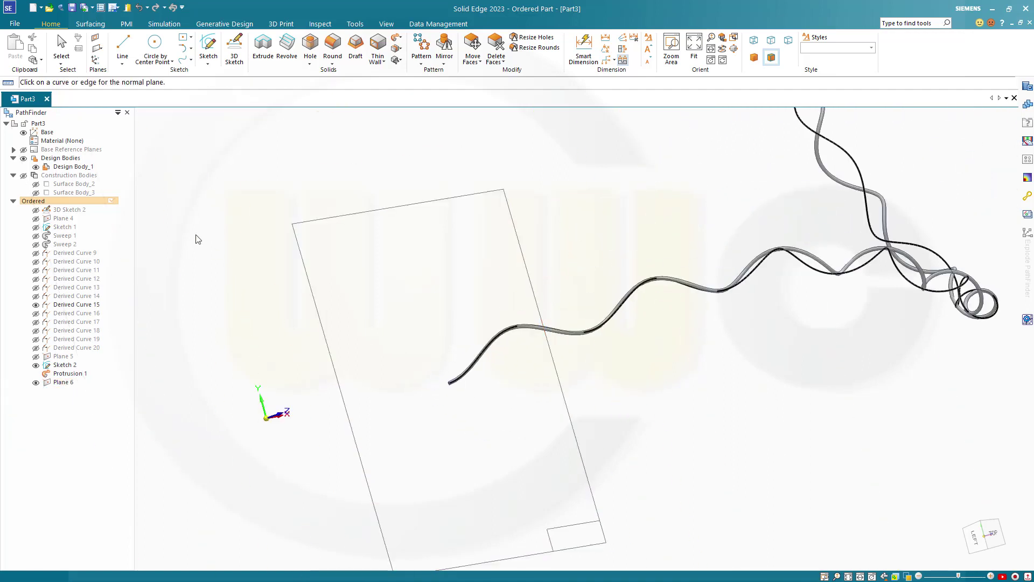
click(205, 63)
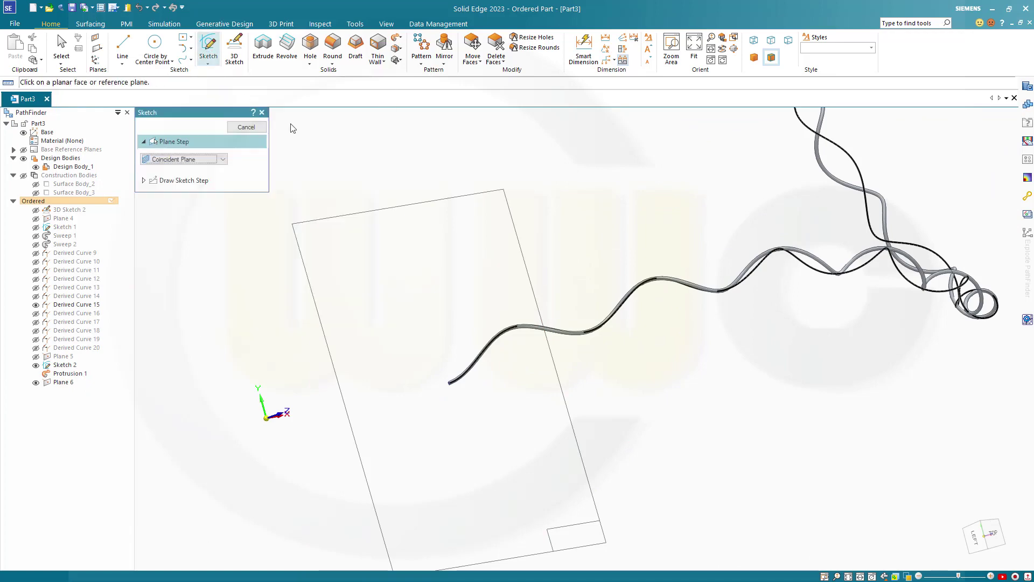
click(528, 276)
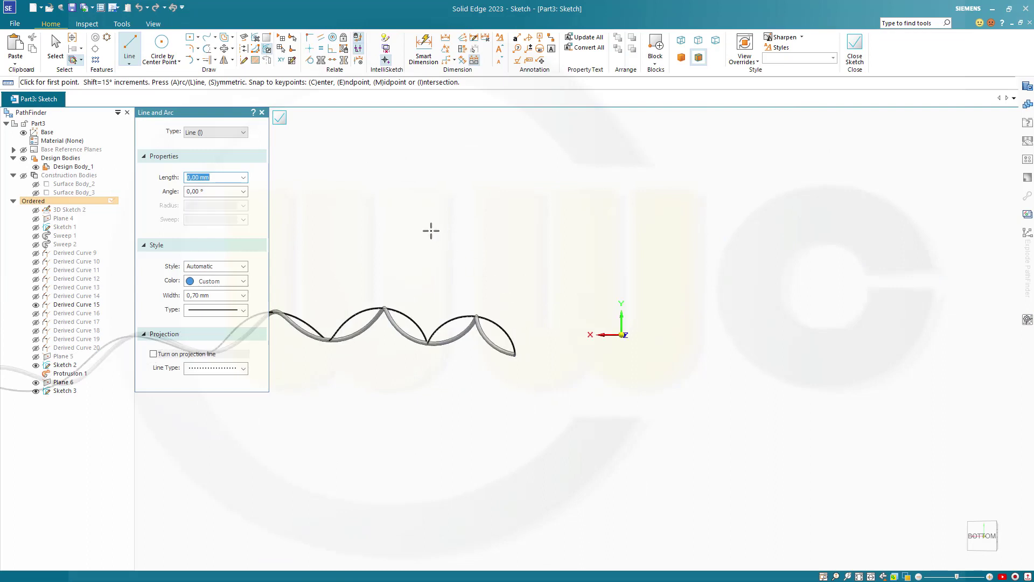
key(c)
scroll(525, 350, up, 10)
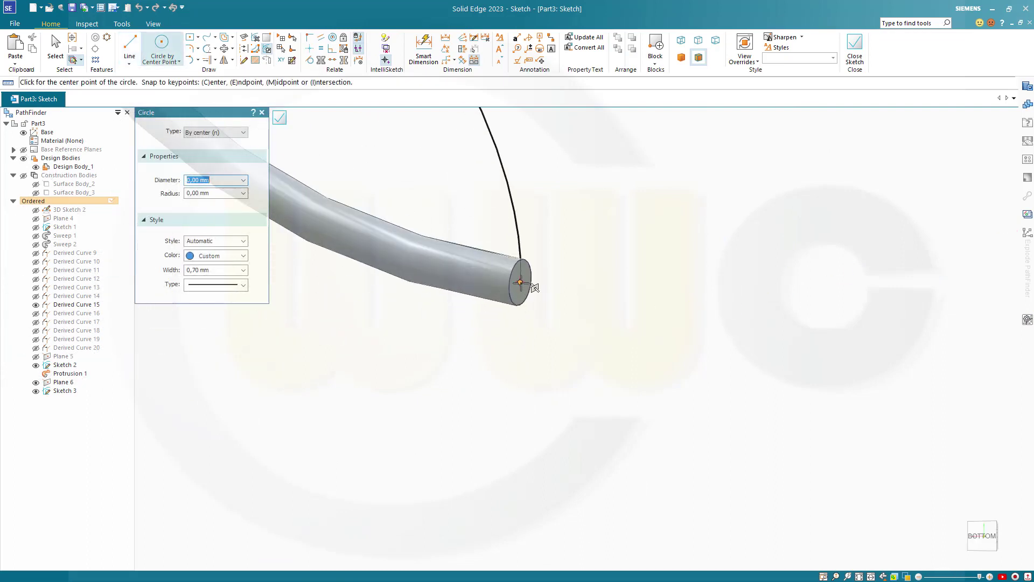
click(520, 281)
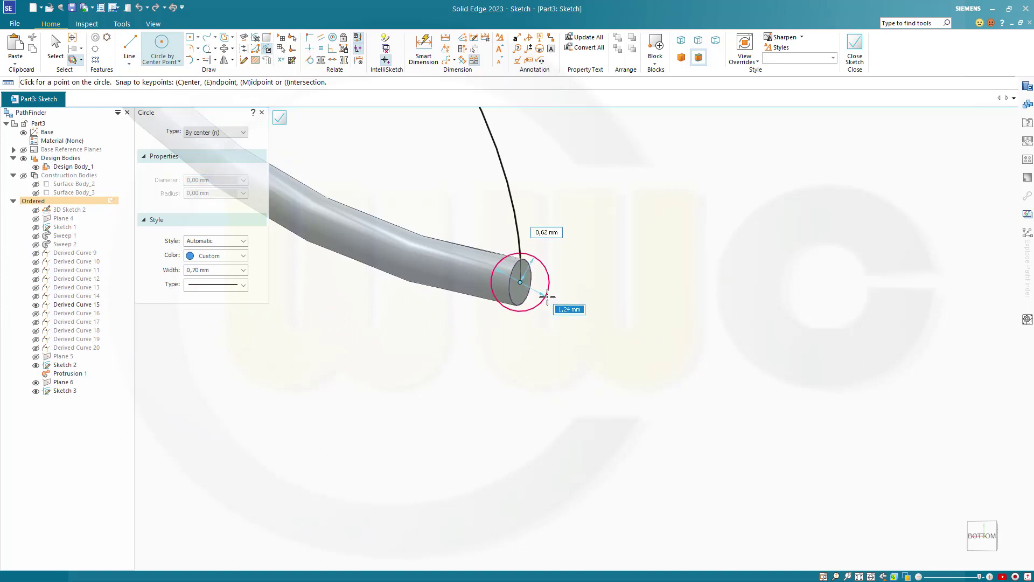
click(544, 306)
Dimension the new circle's diameter to 1 mm and finish the sketch on Plane 6
key(d)
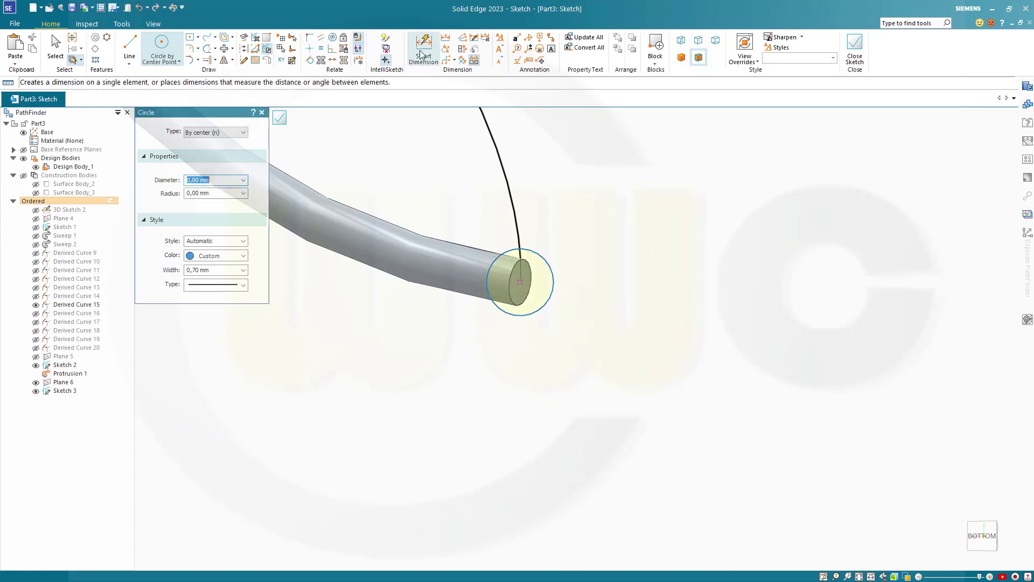
click(555, 272)
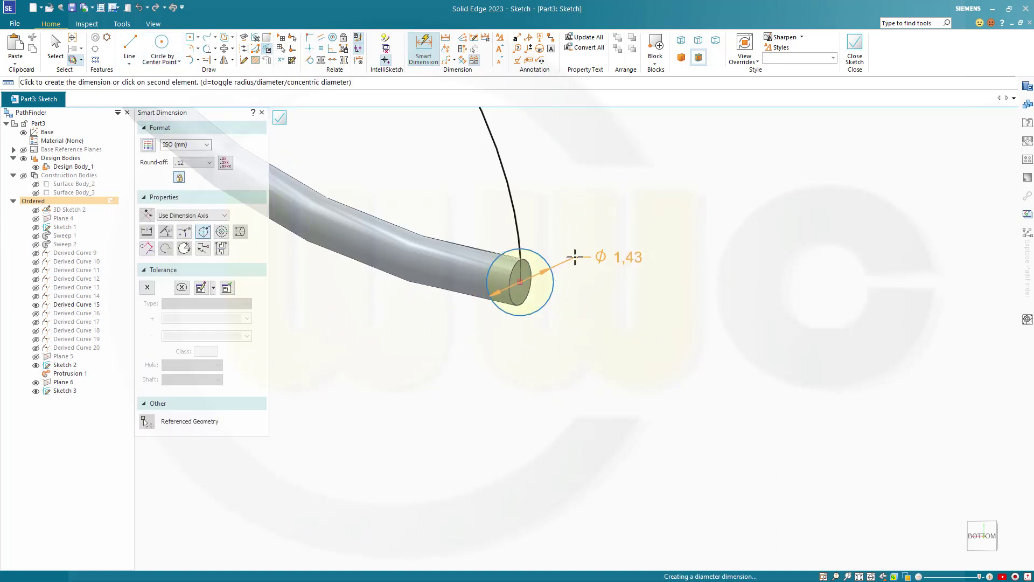
click(575, 257)
text(1)
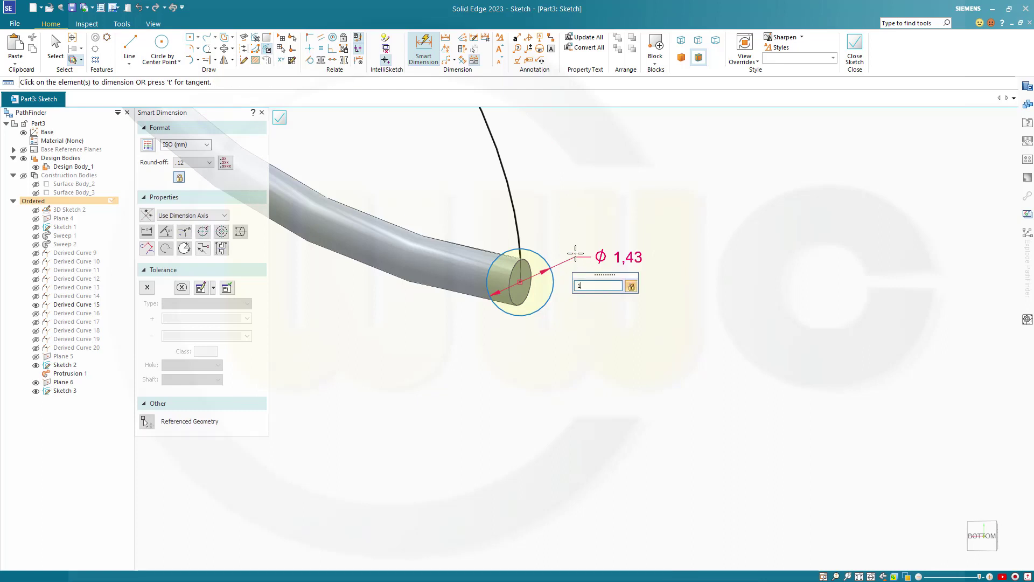
key(Return)
click(516, 330)
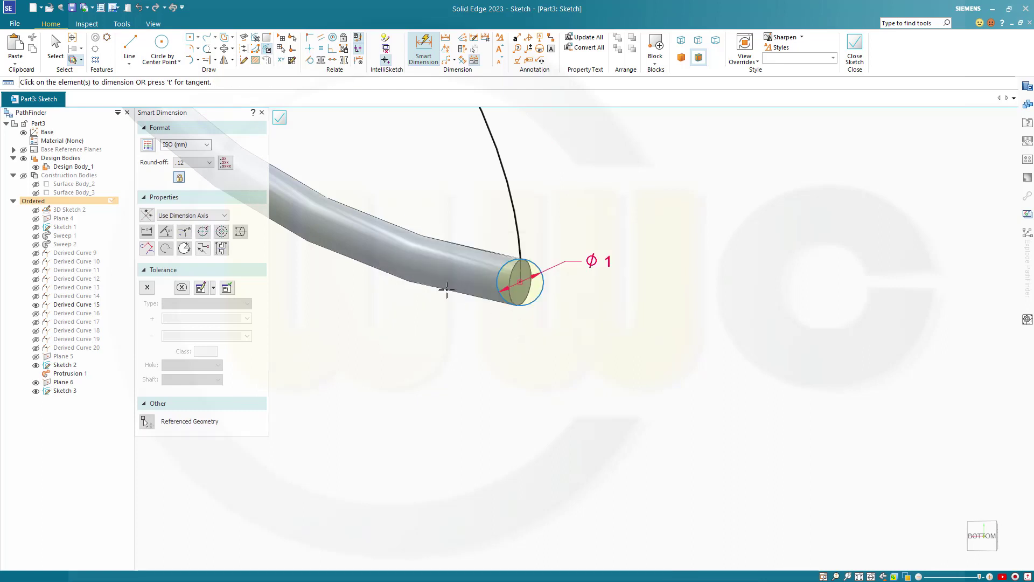
click(279, 118)
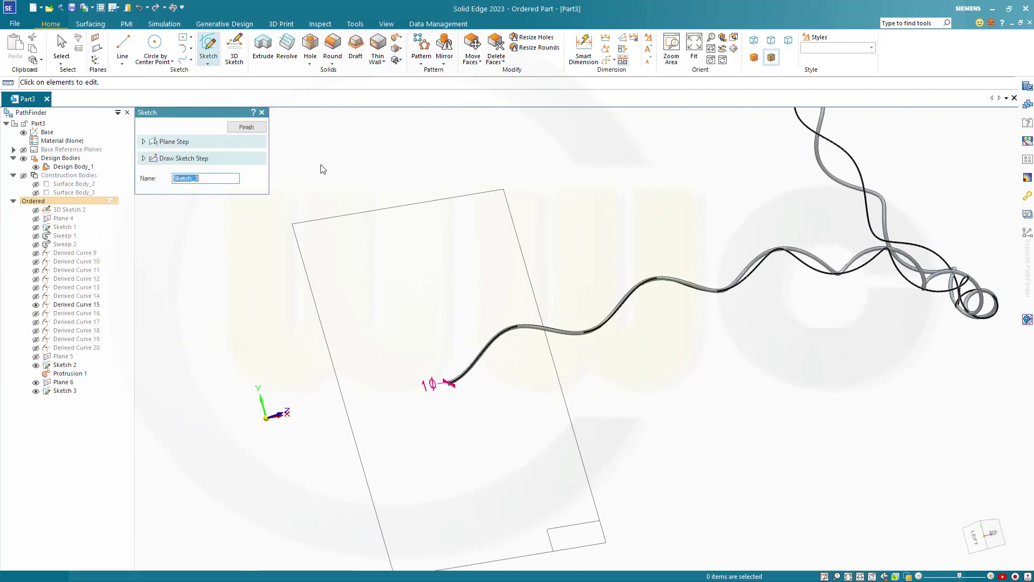
click(250, 128)
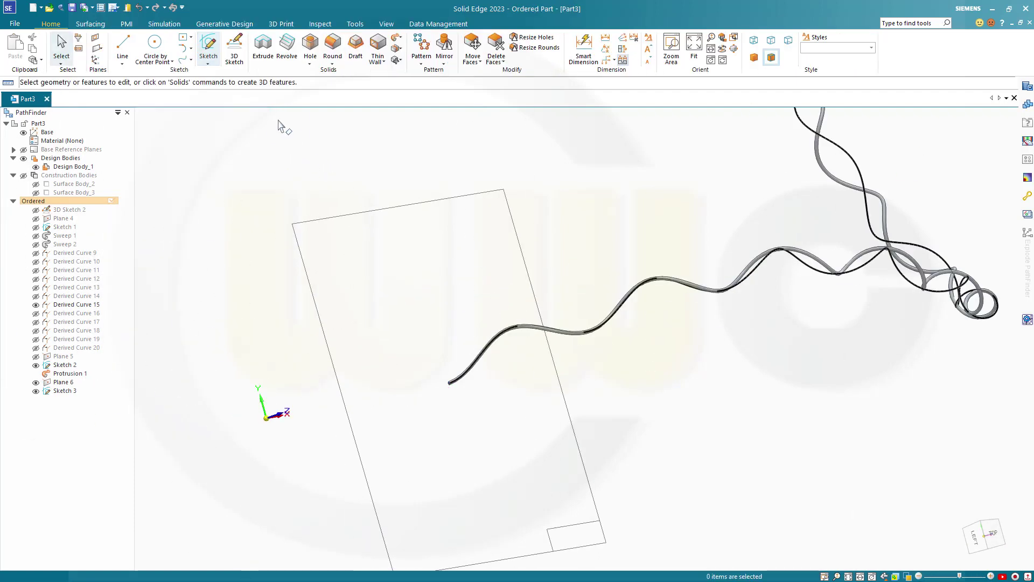
Create a swept protrusion of Sketch 3's 1 mm circle along Derived Curve 15
click(400, 37)
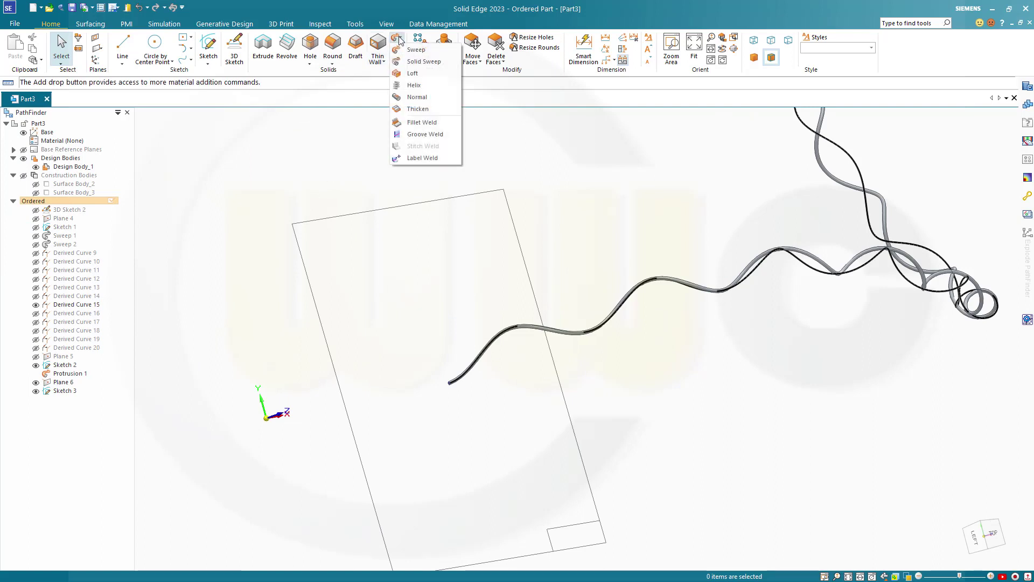
click(411, 52)
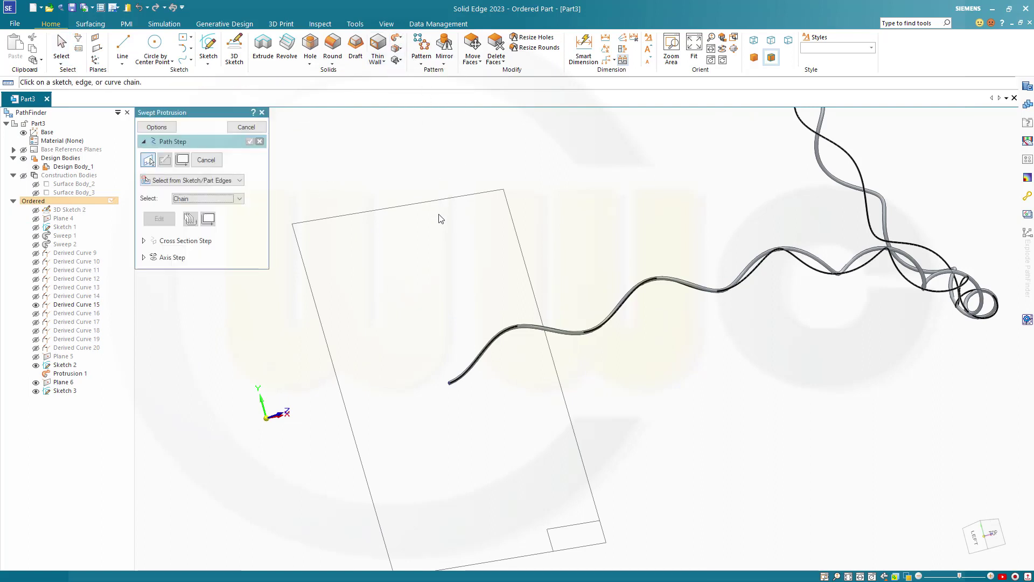
click(764, 276)
scroll(467, 389, up, 10)
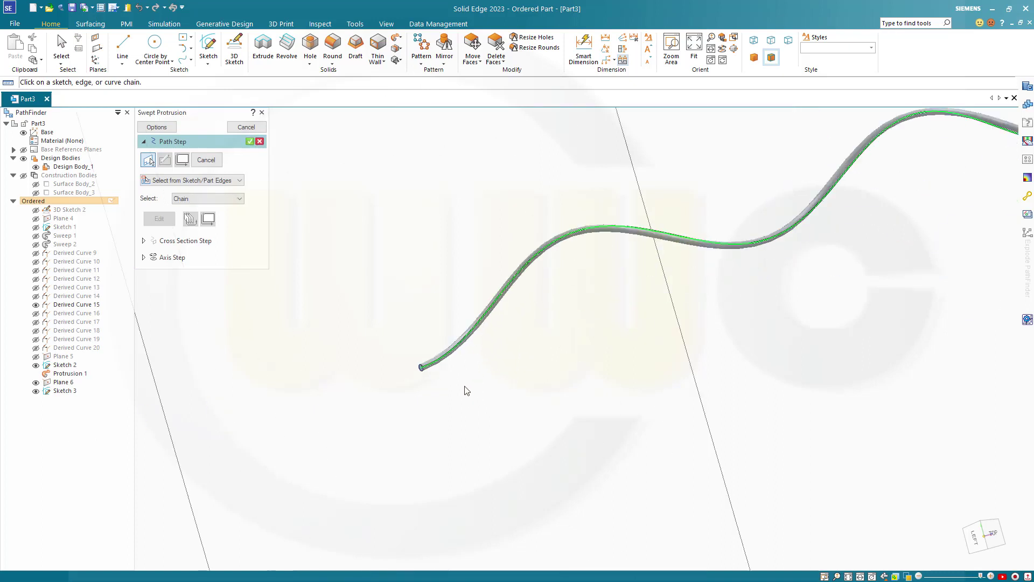
scroll(446, 378, up, 2)
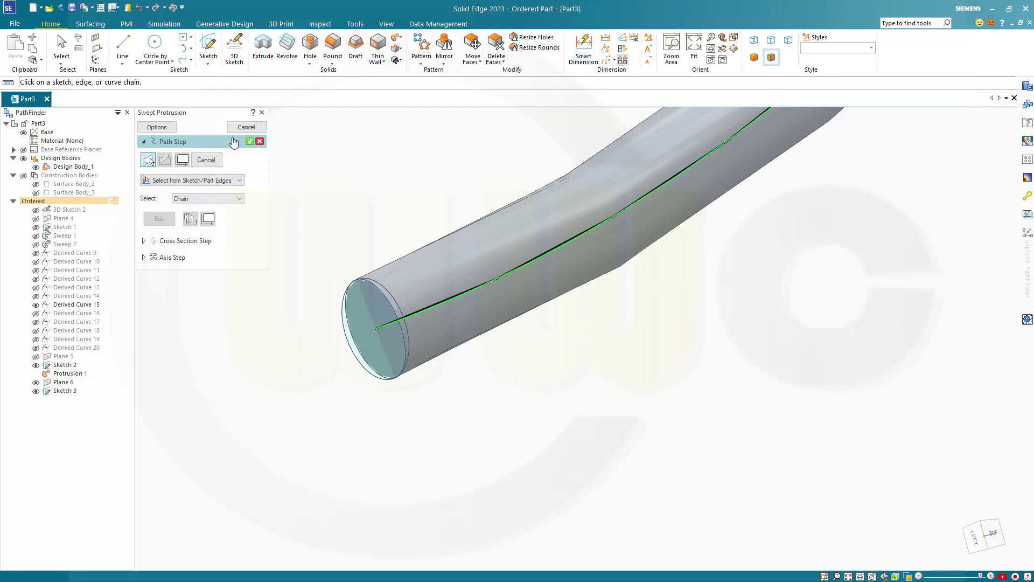
click(250, 141)
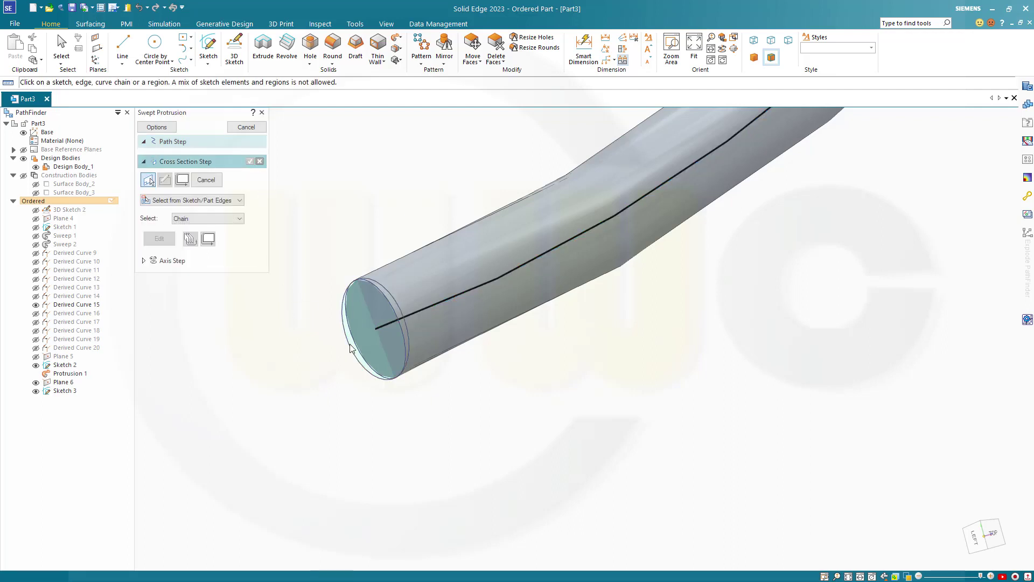
click(344, 304)
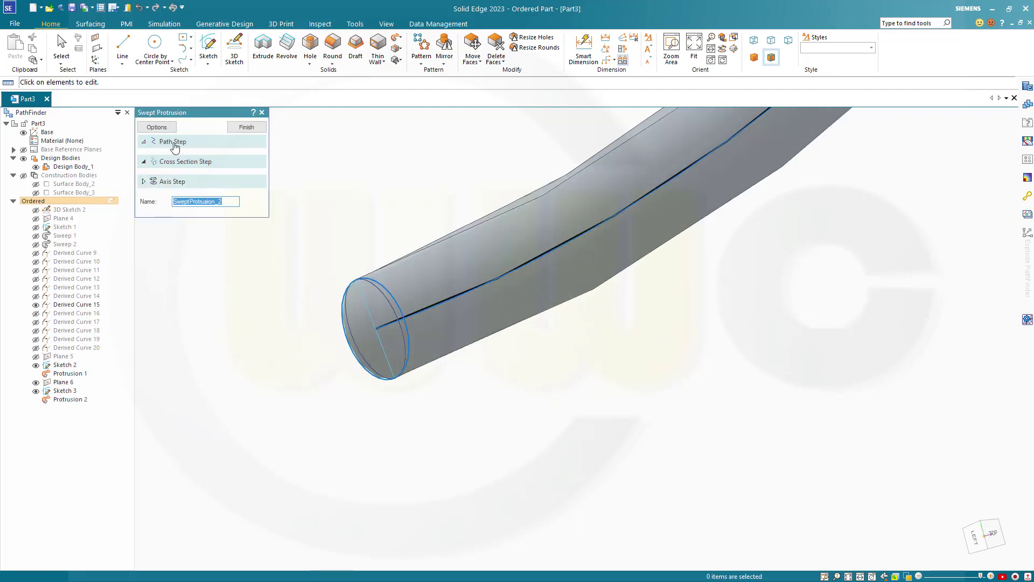
click(246, 128)
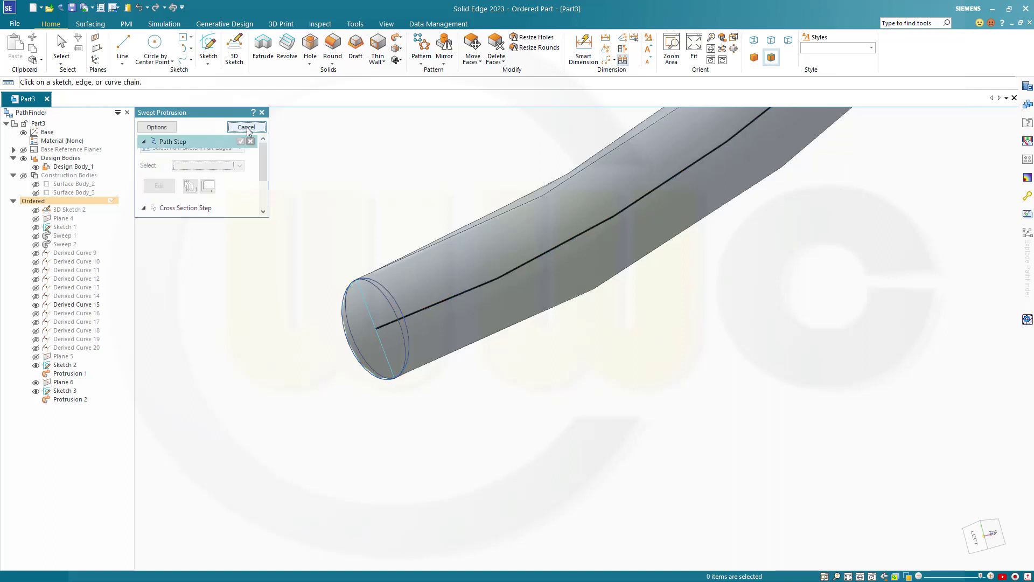
key(Escape)
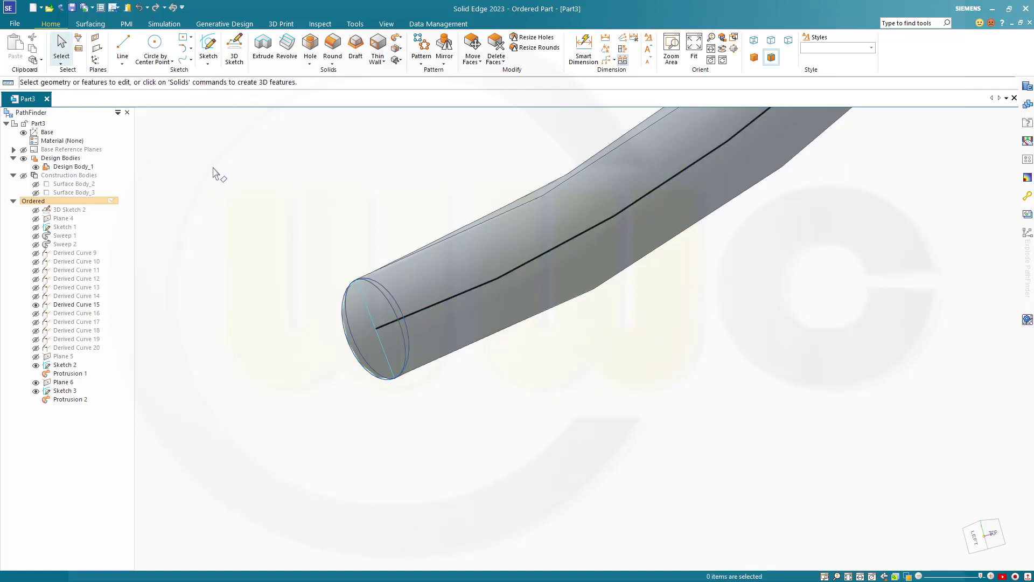
Hide Derived Curve 15, Plane 6, Sketch 2 and Sketch 3
click(36, 305)
scroll(606, 323, down, 3)
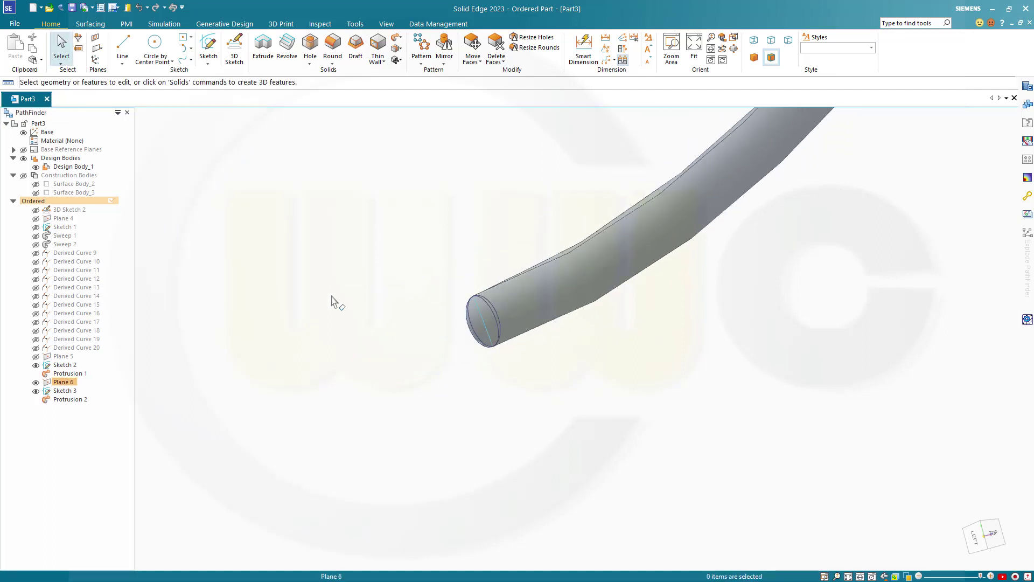
click(36, 365)
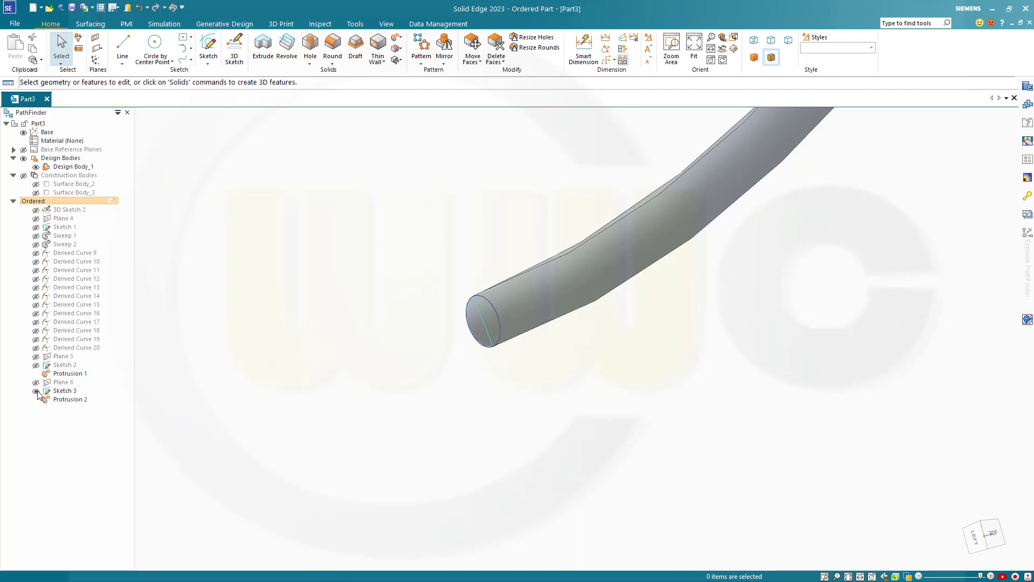
click(36, 391)
Examine the swept strands along the whole braid from several directions
scroll(556, 288, down, 3)
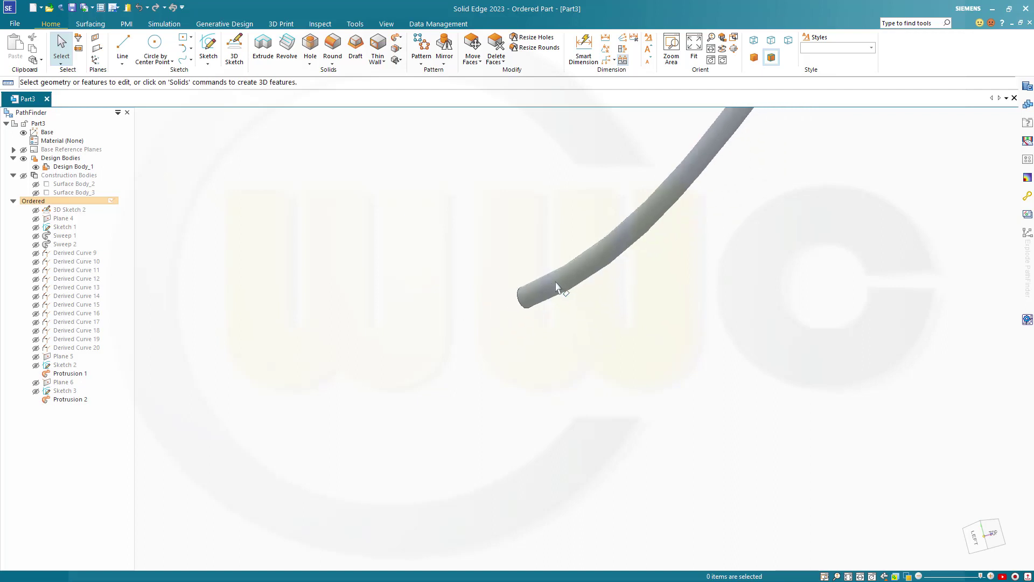
scroll(716, 242, down, 5)
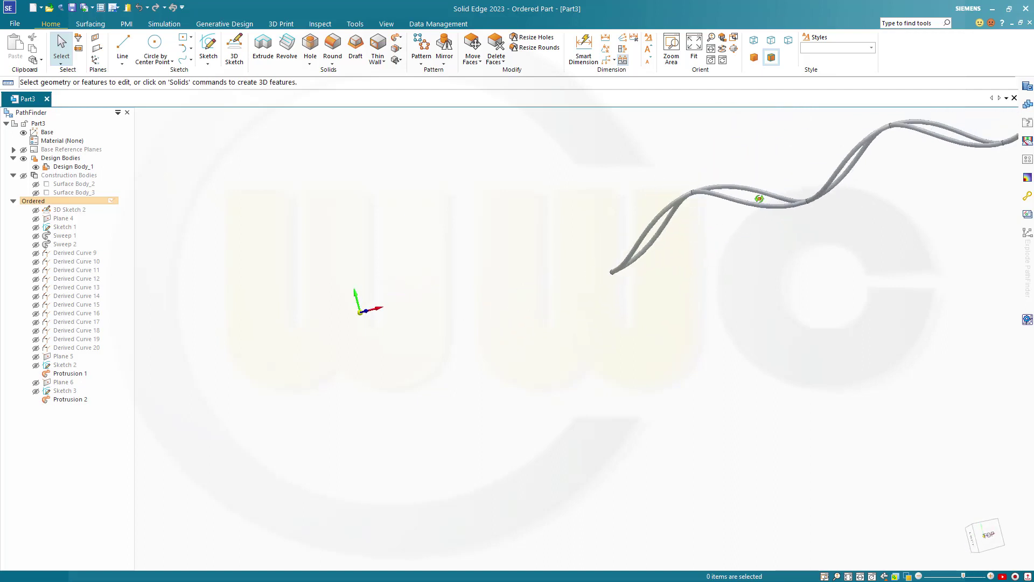
middle_drag(759, 199, 527, 271)
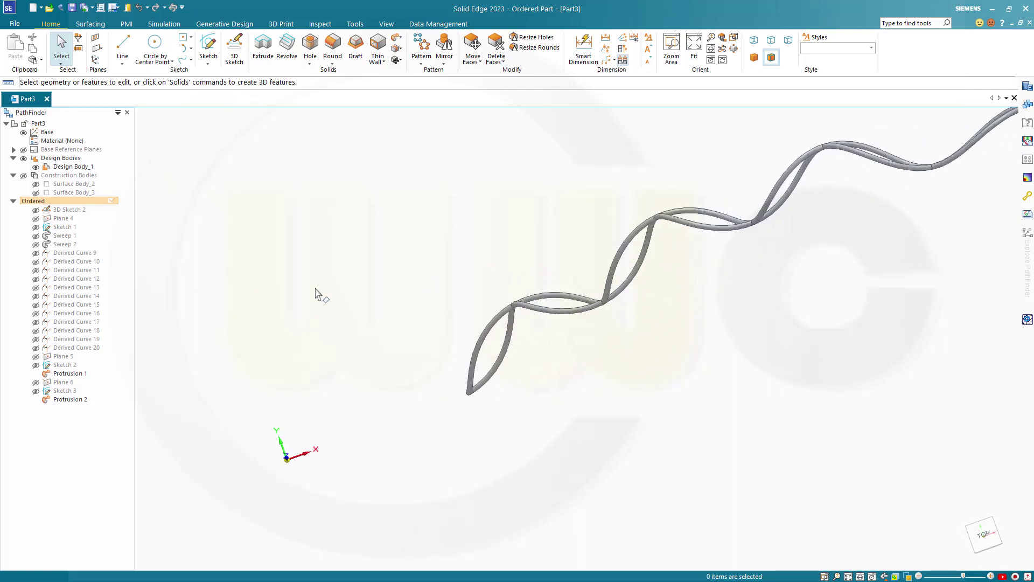
scroll(554, 323, down, 4)
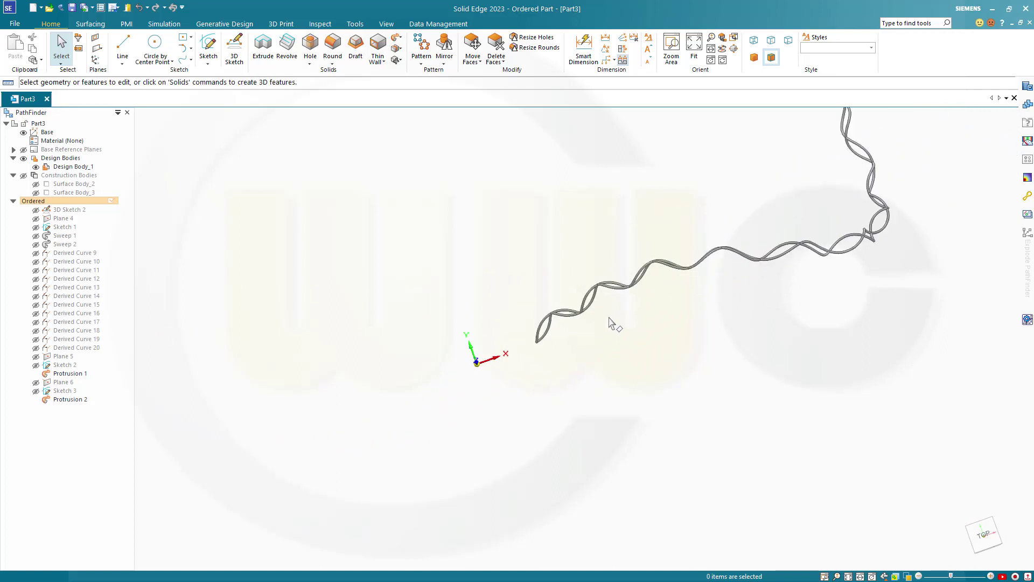
middle_drag(619, 321, 728, 330)
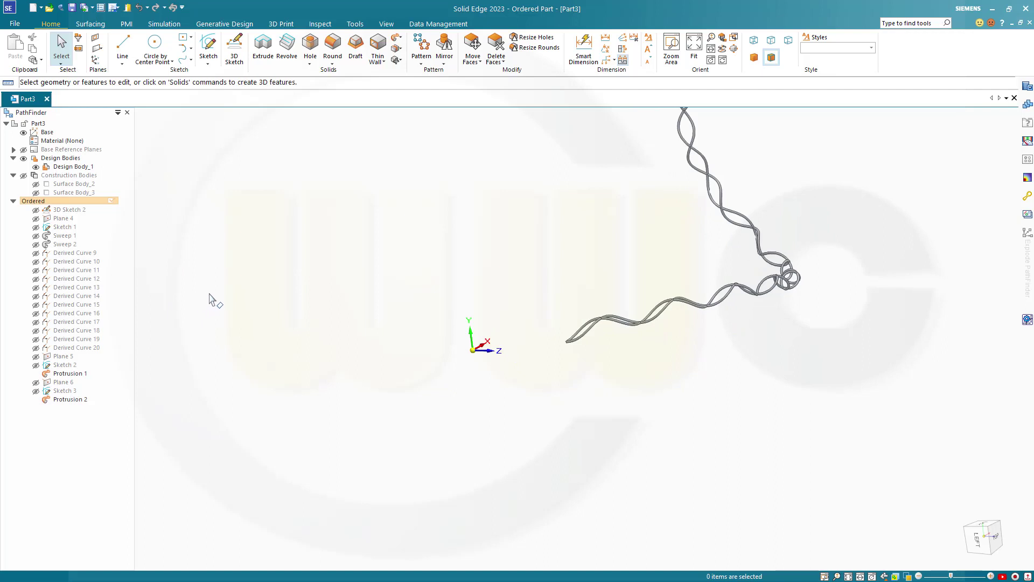
mouse_move(493, 253)
middle_down()
mouse_move(489, 286)
mouse_move(538, 250)
mouse_move(667, 218)
middle_up()
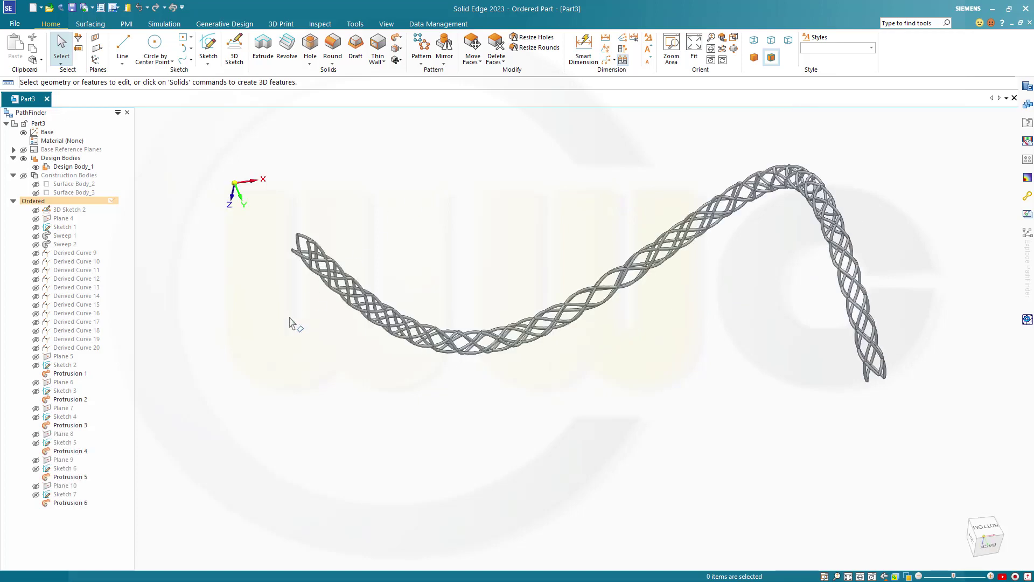
scroll(461, 207, up, 2)
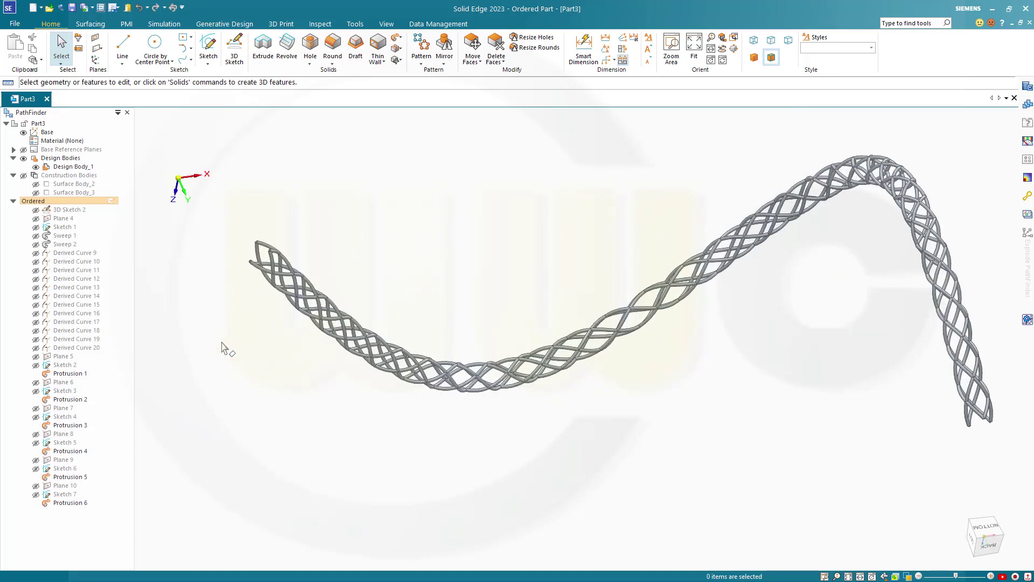
middle_drag(284, 347, 270, 326)
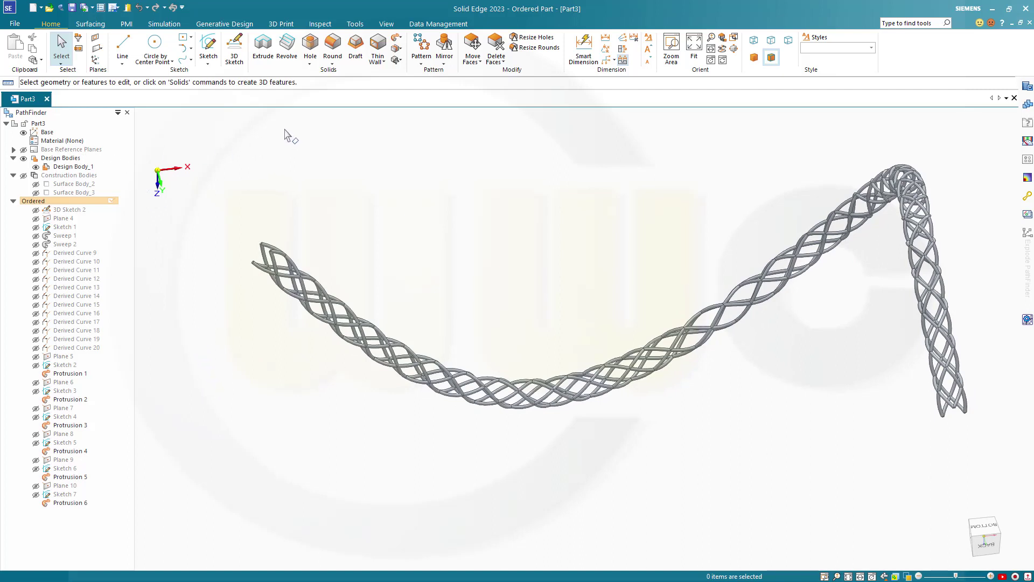
Add a new part body to the model with the default body names
click(402, 61)
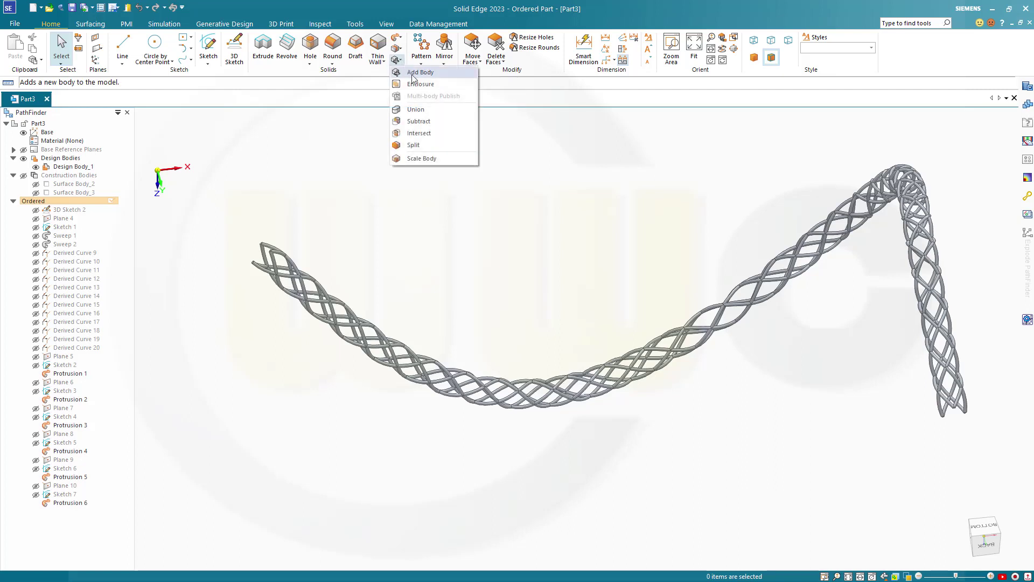
click(410, 72)
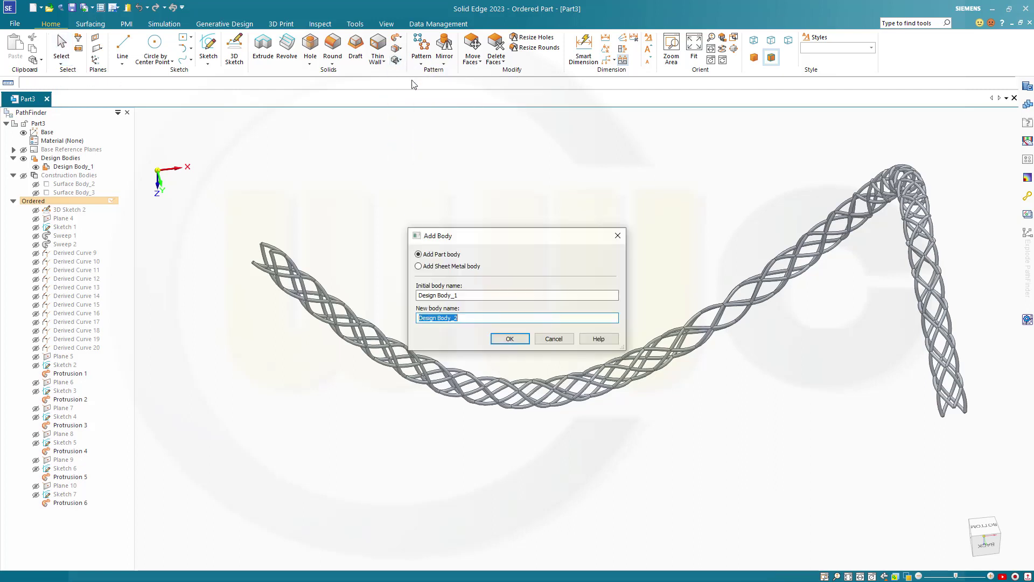
click(509, 338)
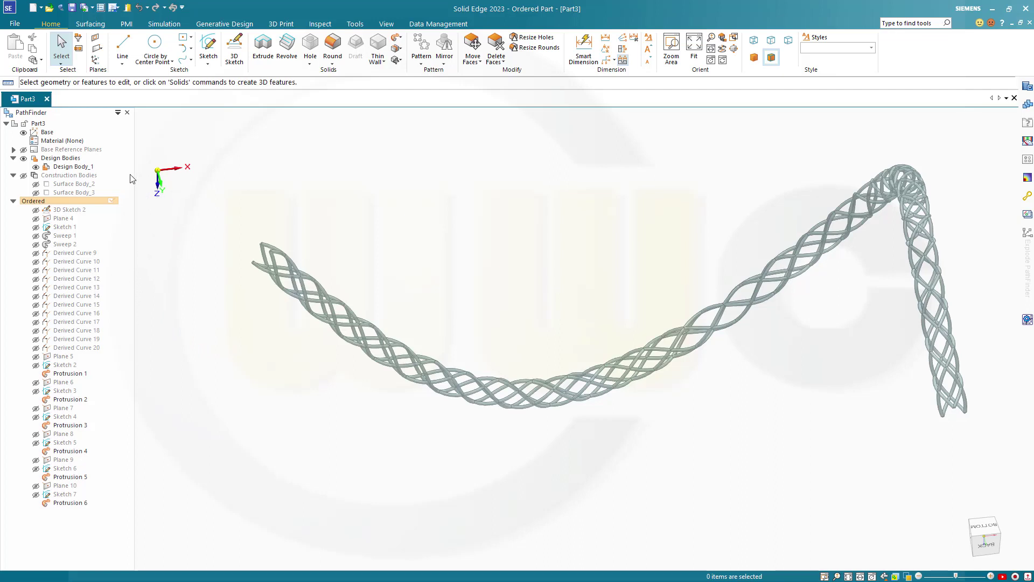
Start a sketch on Plane 4 and show 3D Sketch 2 as a reference
click(205, 53)
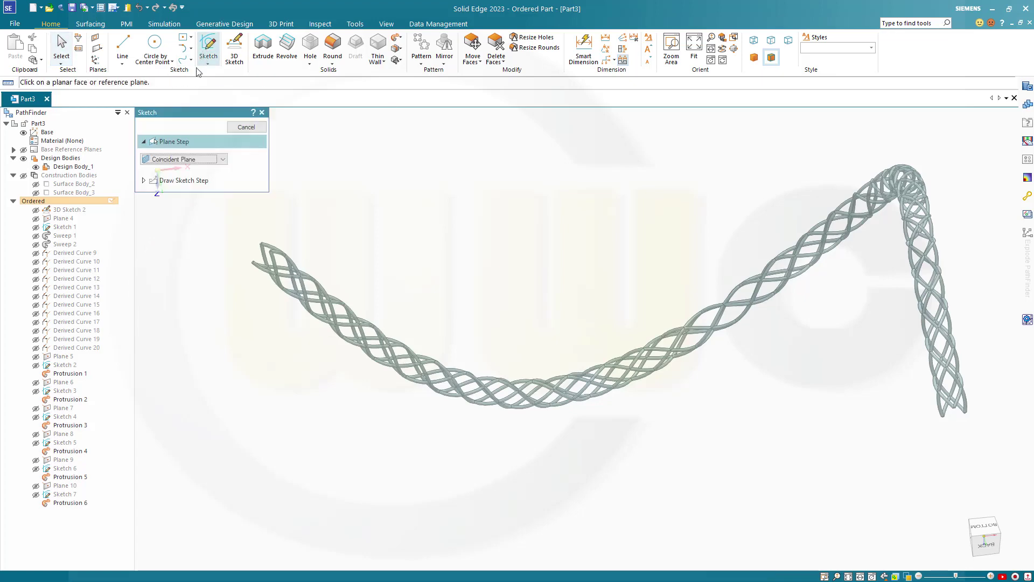
click(75, 222)
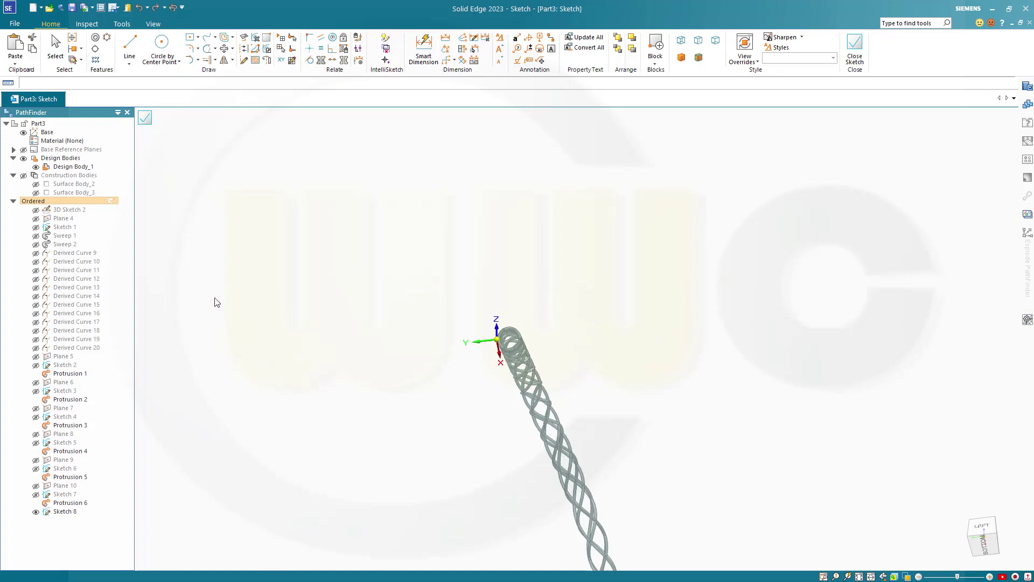
click(36, 210)
scroll(493, 364, up, 2)
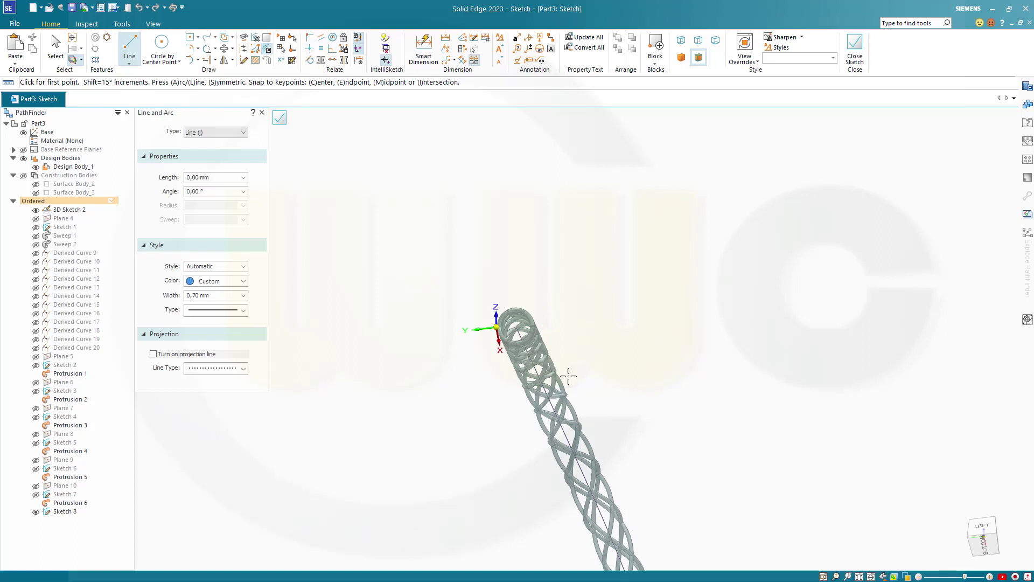
scroll(560, 377, up, 3)
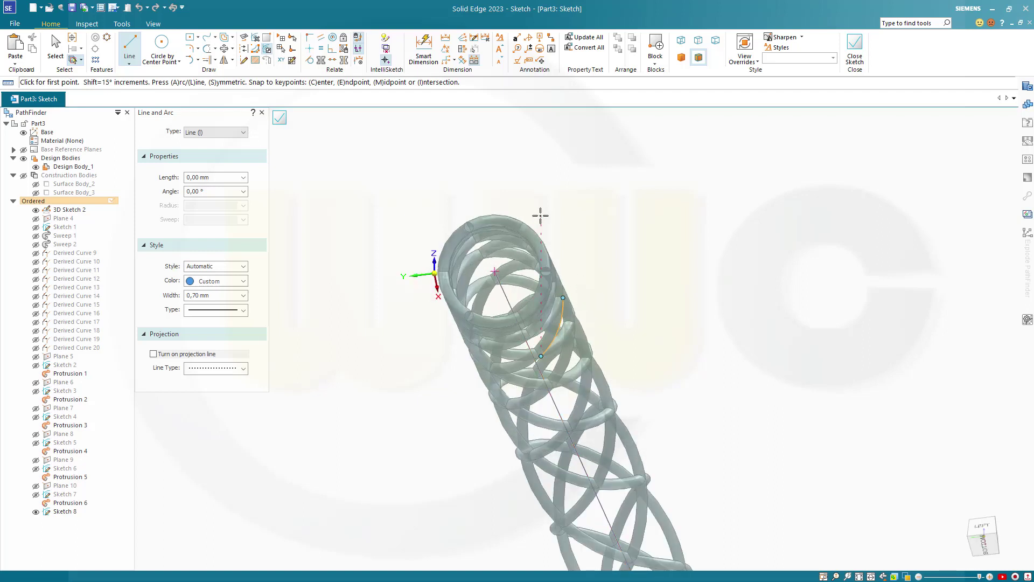
middle_drag(574, 267, 574, 267)
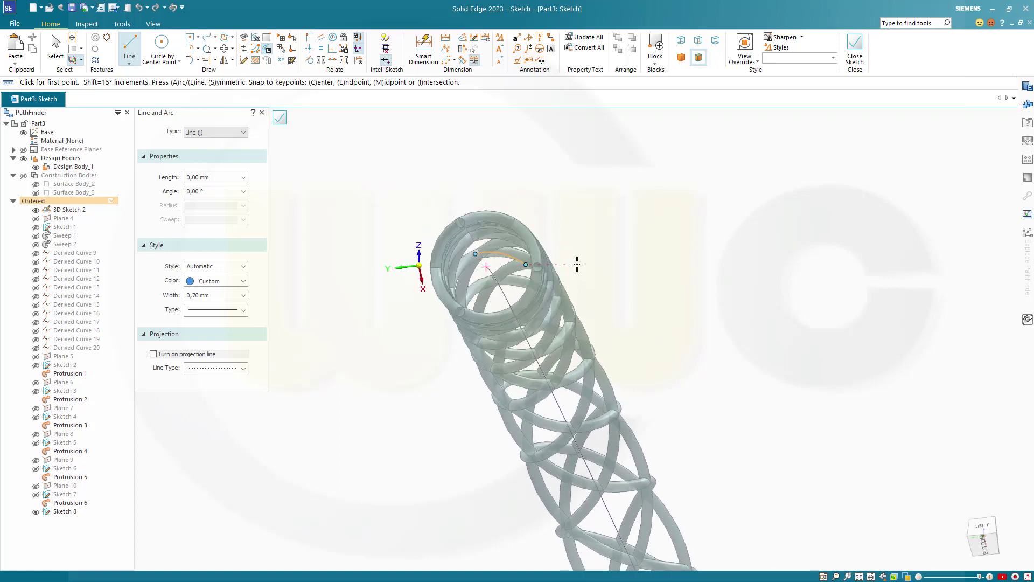
Draw a circle about 17.7 mm in diameter centred on the start point of 3D Sketch 2
click(170, 51)
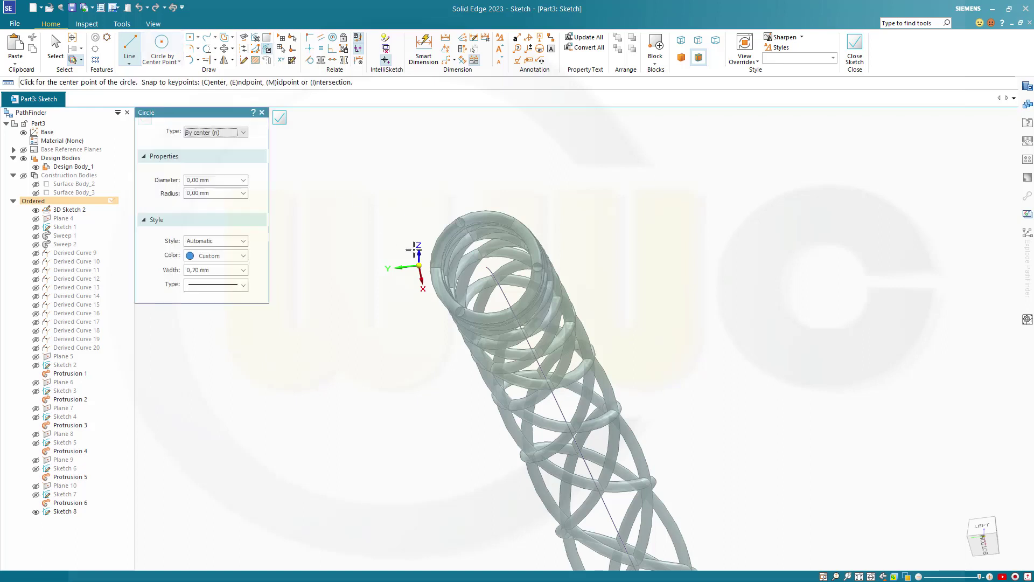
click(486, 266)
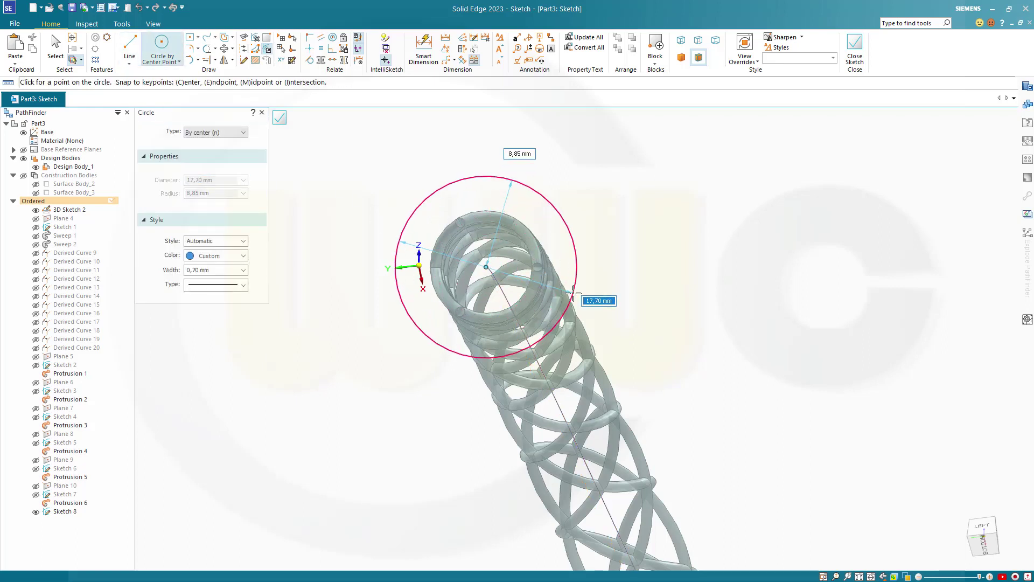
click(497, 176)
Dimension the circle's diameter to 10 mm, and finish and hide the sketch on Plane 4
click(423, 49)
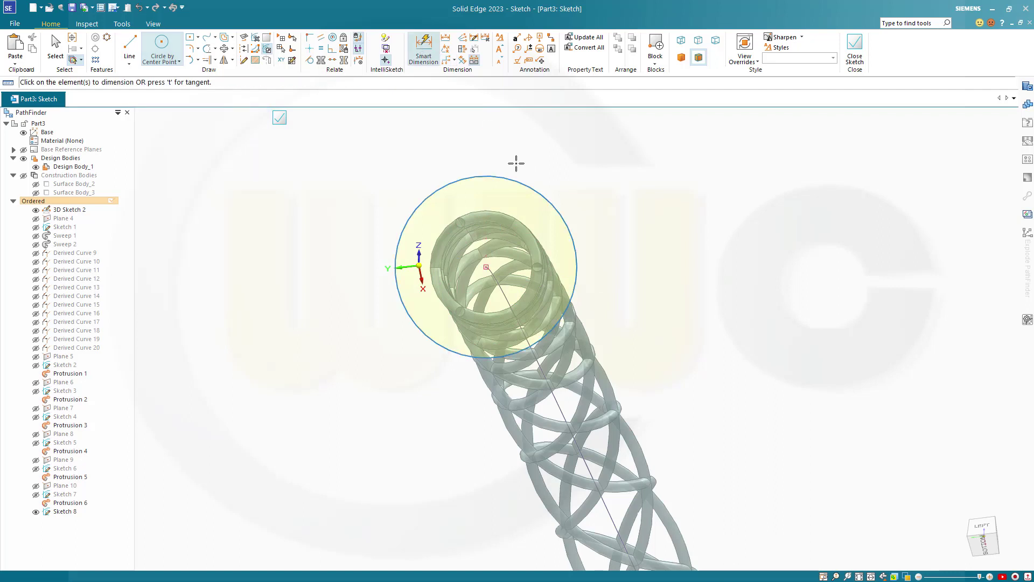
click(548, 200)
click(570, 192)
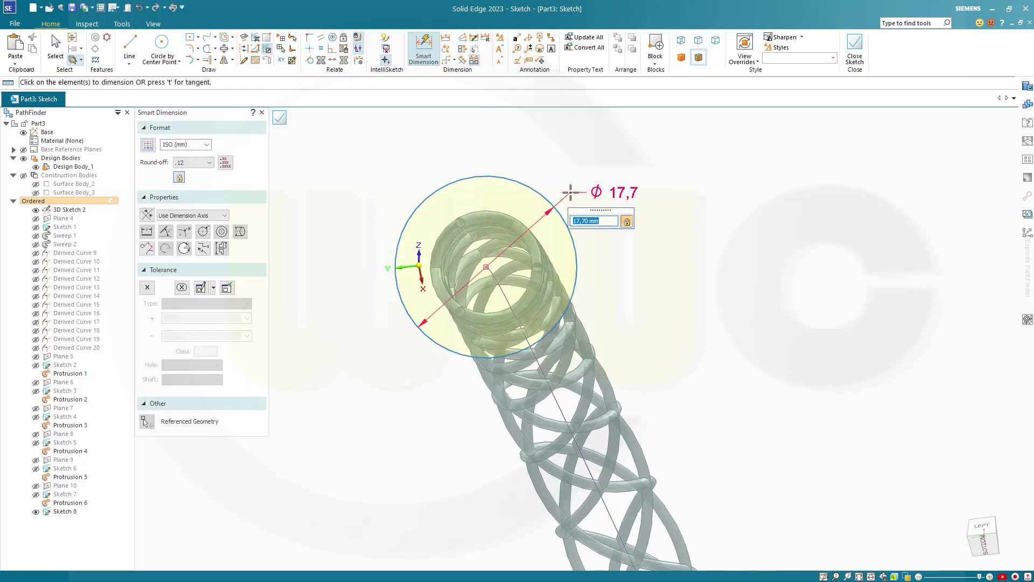
text(10)
key(Return)
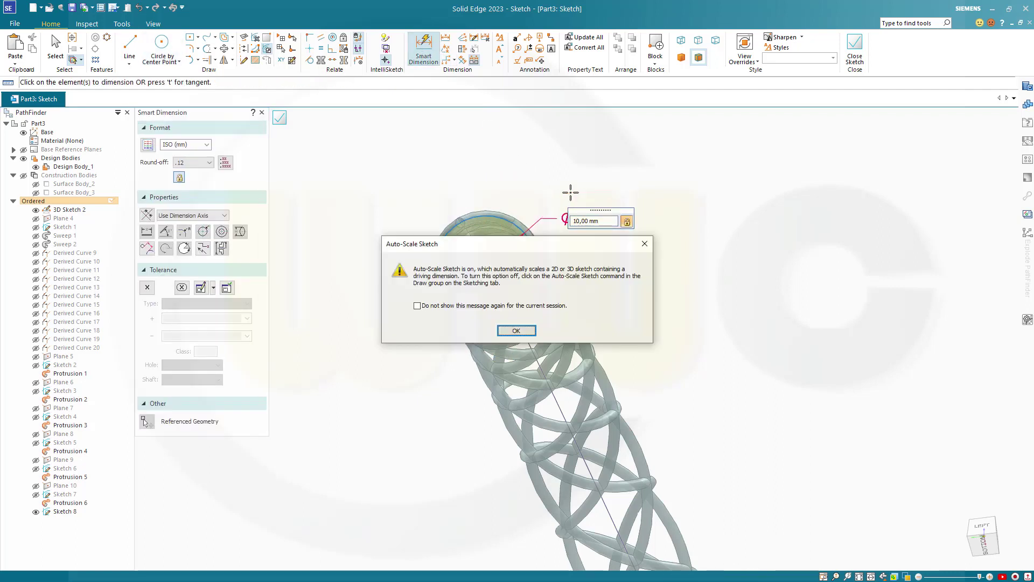
click(514, 329)
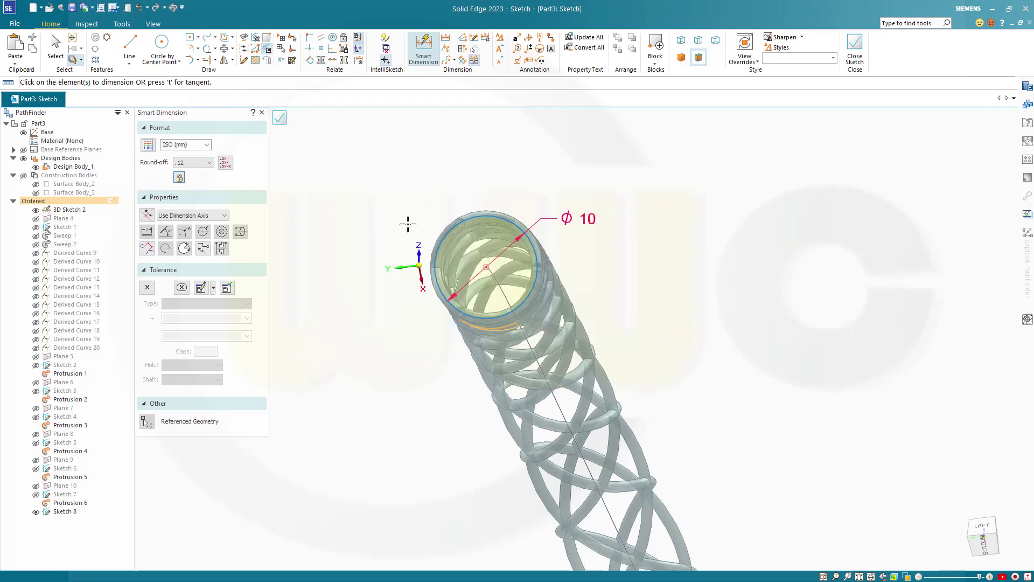
click(280, 118)
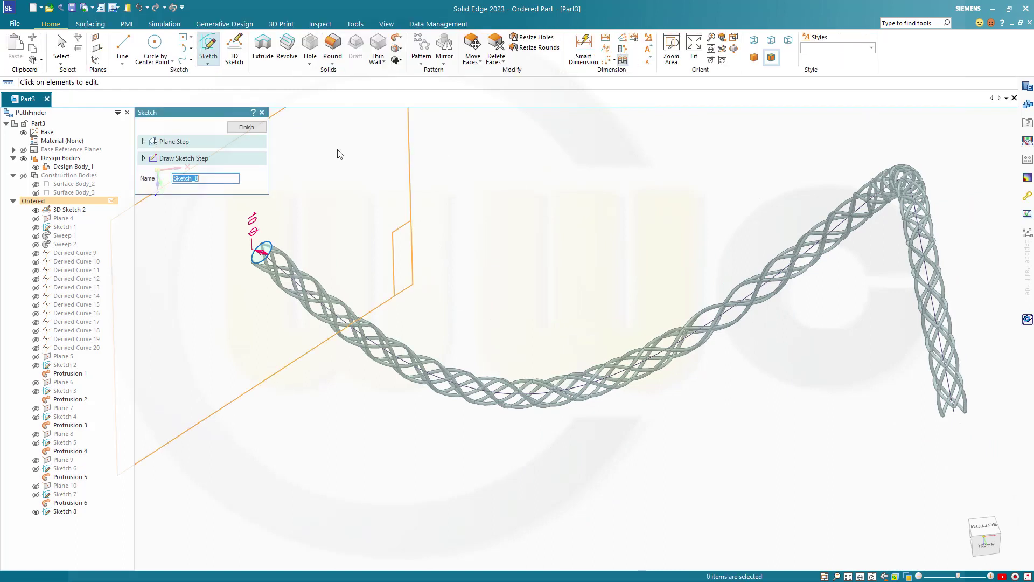
click(254, 128)
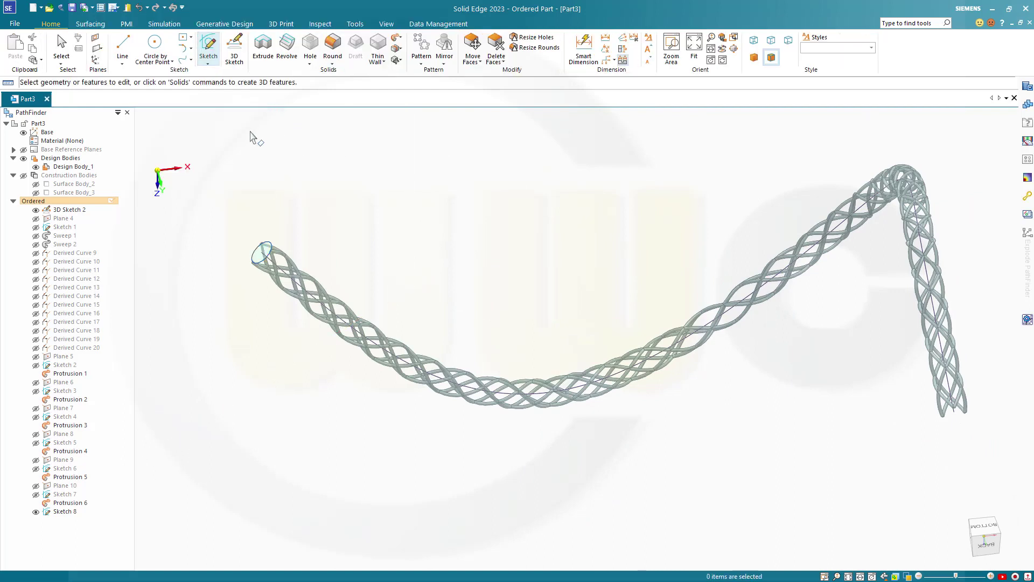
click(36, 512)
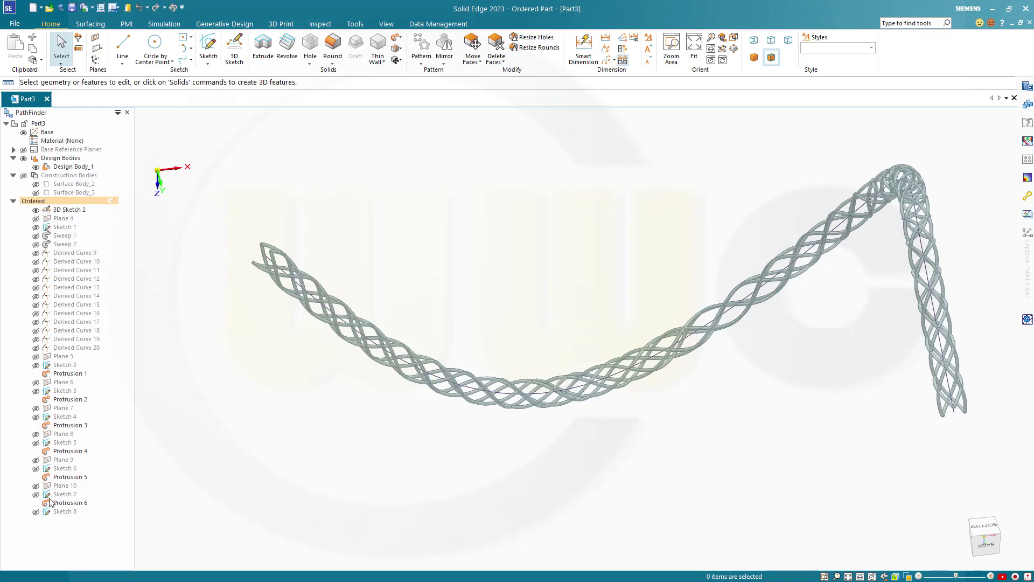
Show the 10 mm circle sketch and create a swept surface from it along 3D Sketch 2
click(36, 511)
click(92, 24)
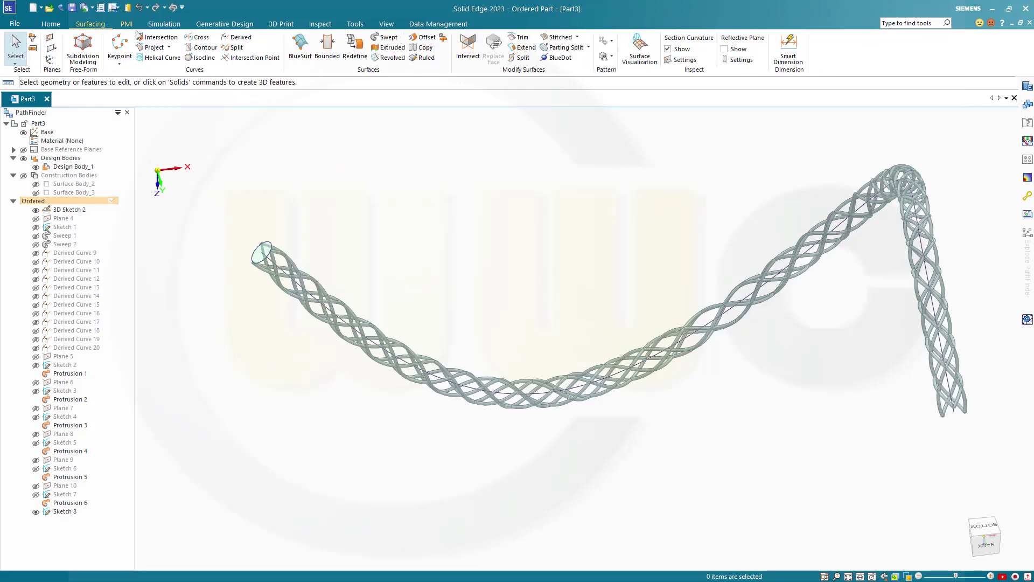
click(385, 37)
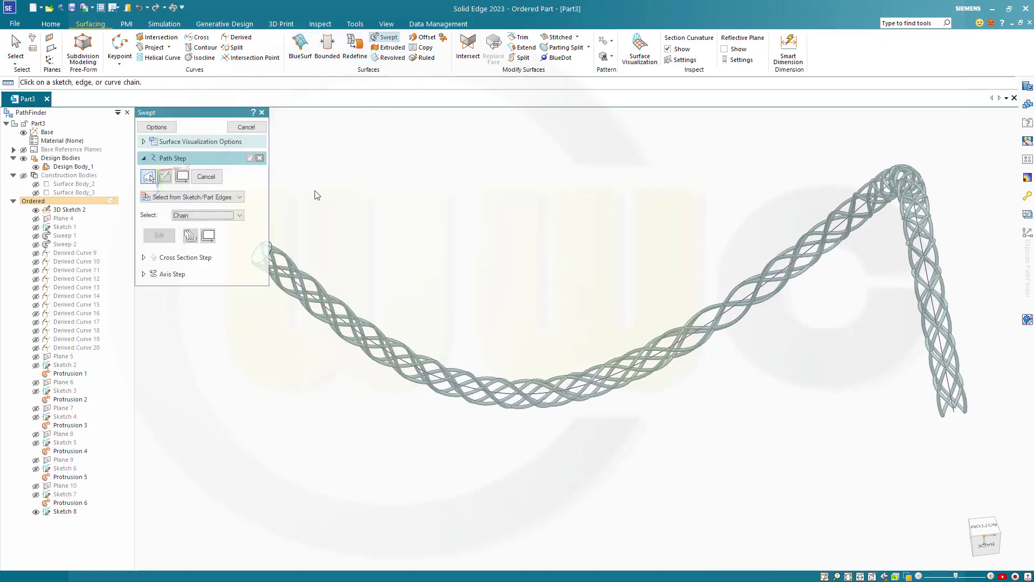
middle_drag(334, 231, 386, 258)
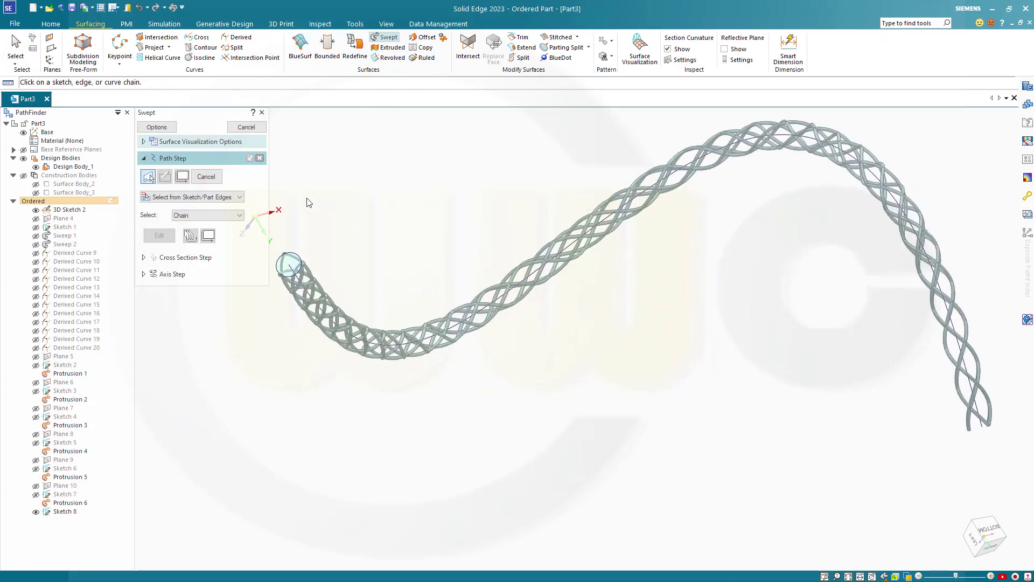
scroll(302, 278, up, 5)
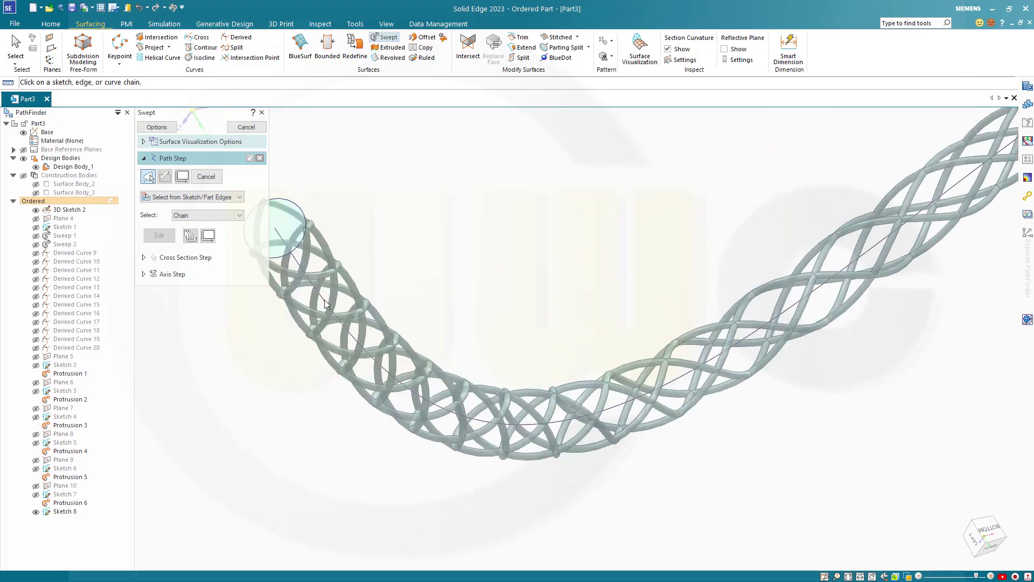
click(327, 304)
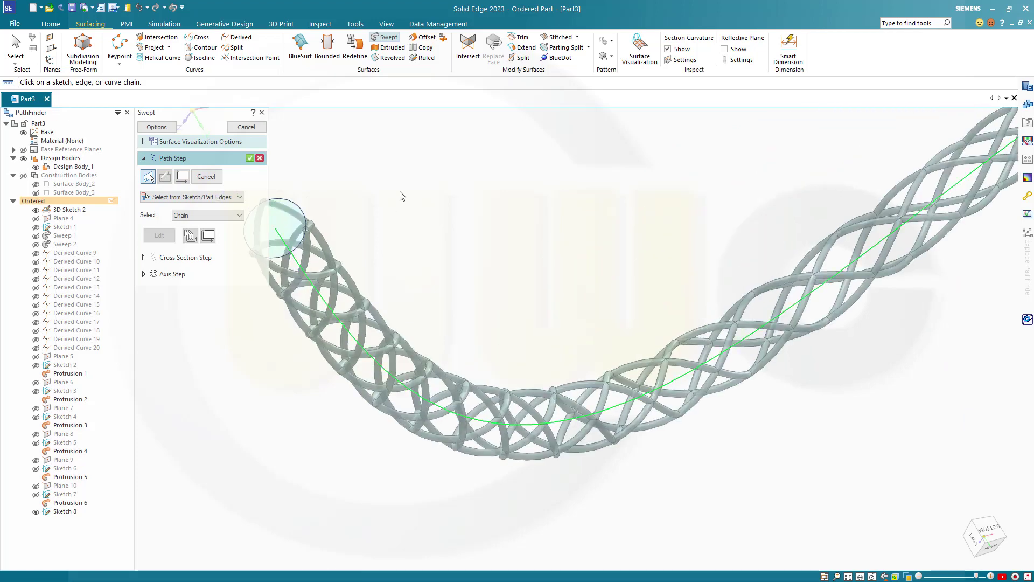
click(250, 158)
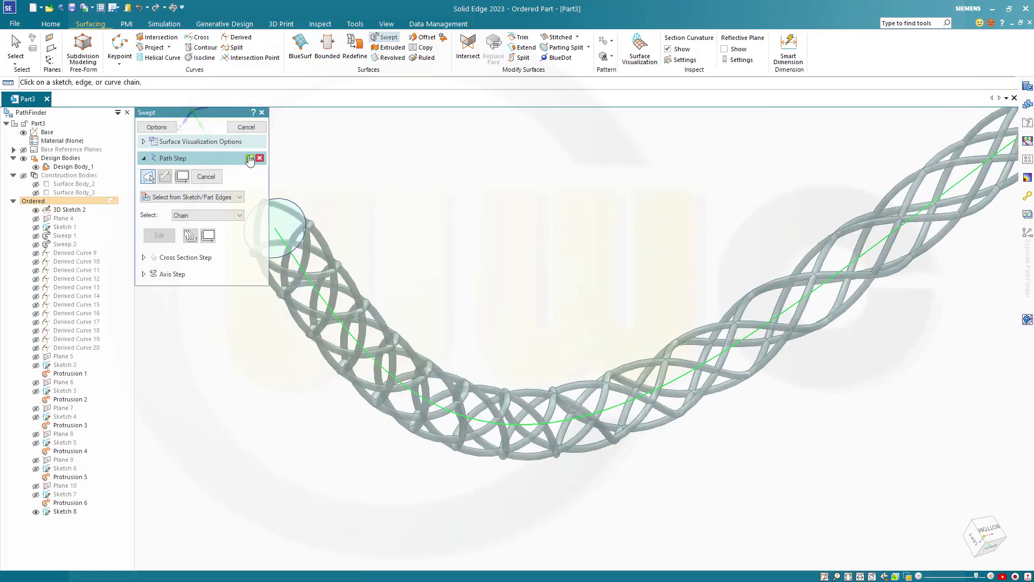
click(293, 207)
right_click(353, 191)
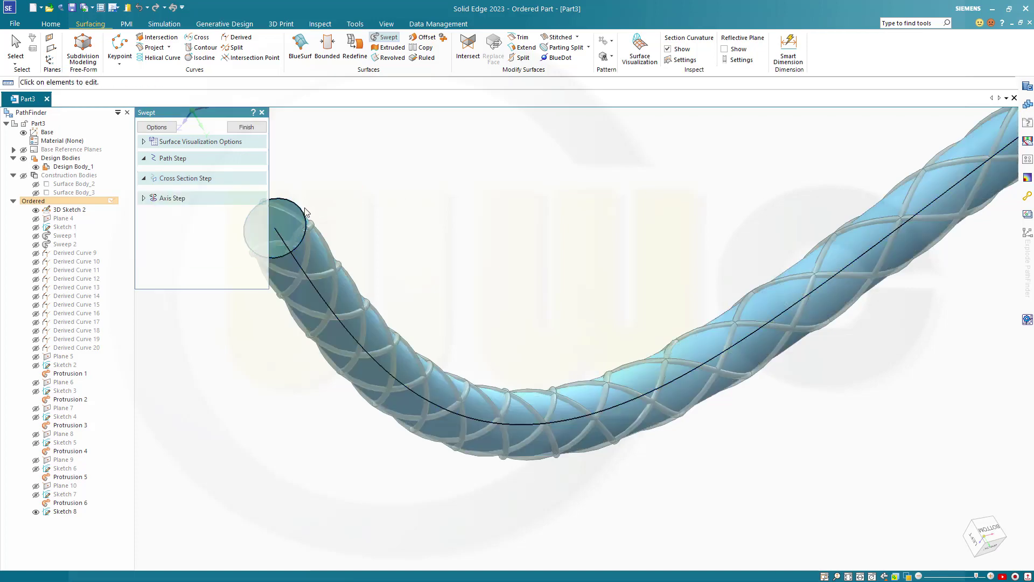
click(244, 128)
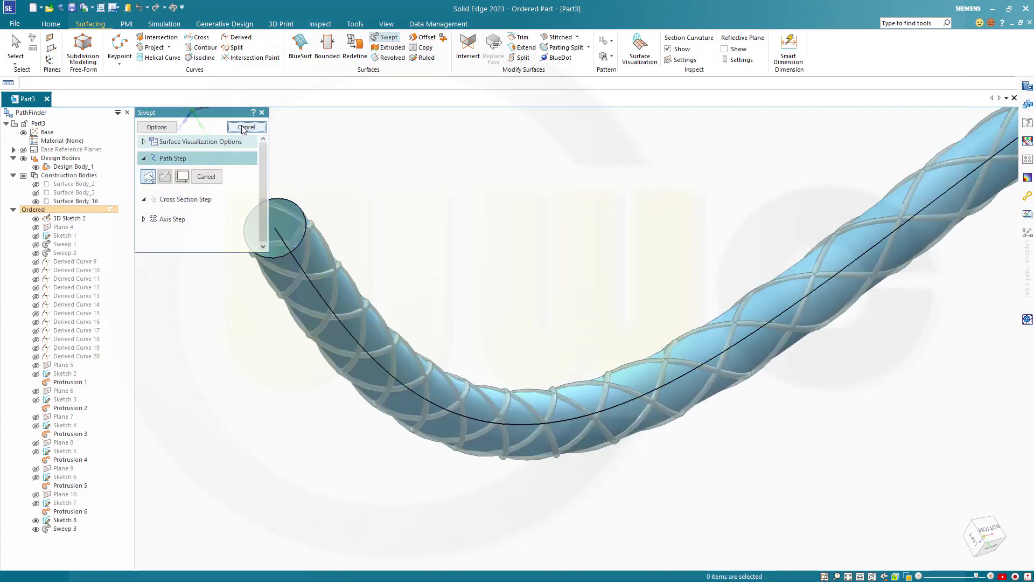
click(243, 129)
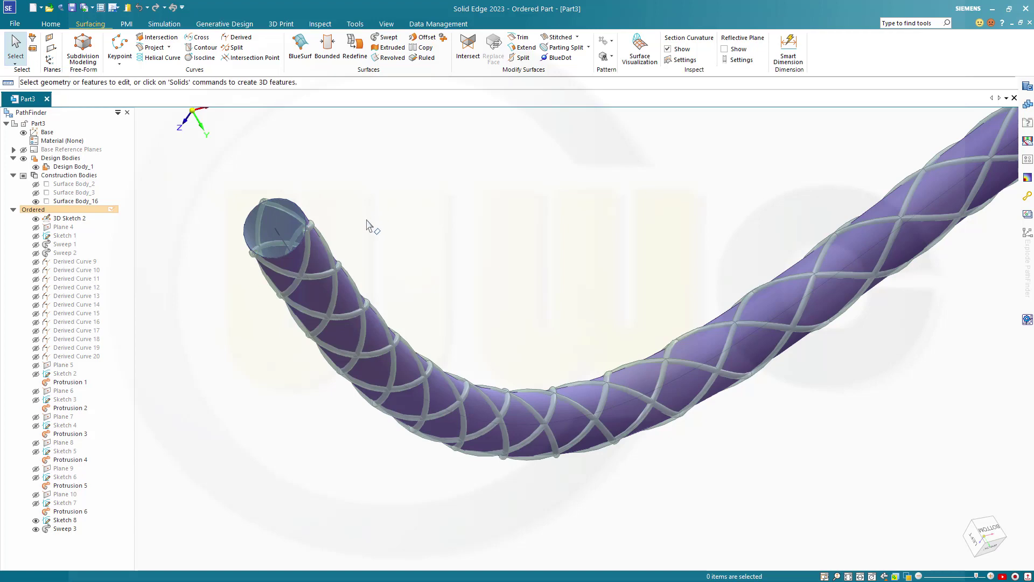
Hide Design Body_1 and set up a Thicken of the swept surface with a distance of 0.15 mm
middle_drag(370, 224, 385, 247)
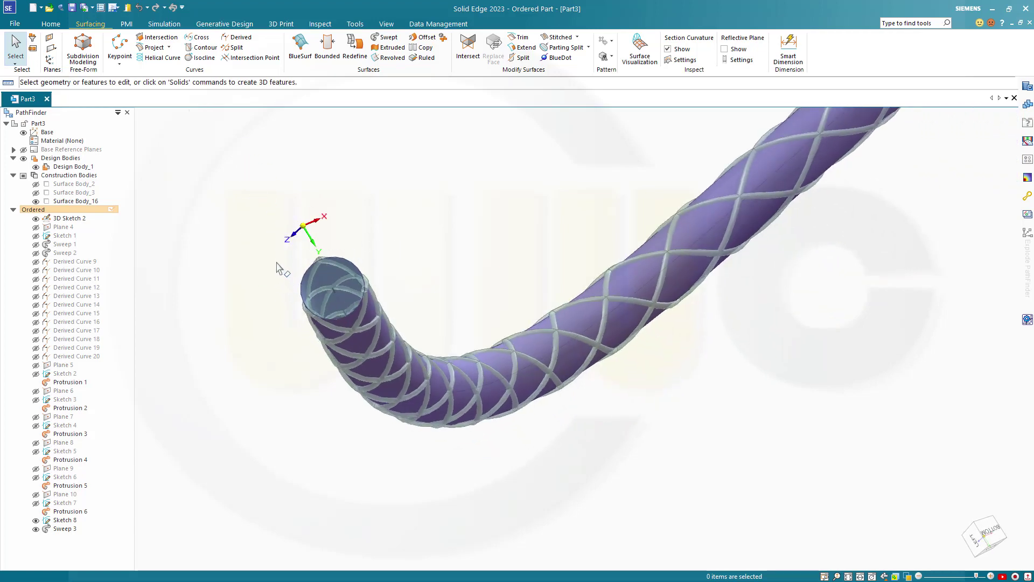
scroll(272, 247, up, 2)
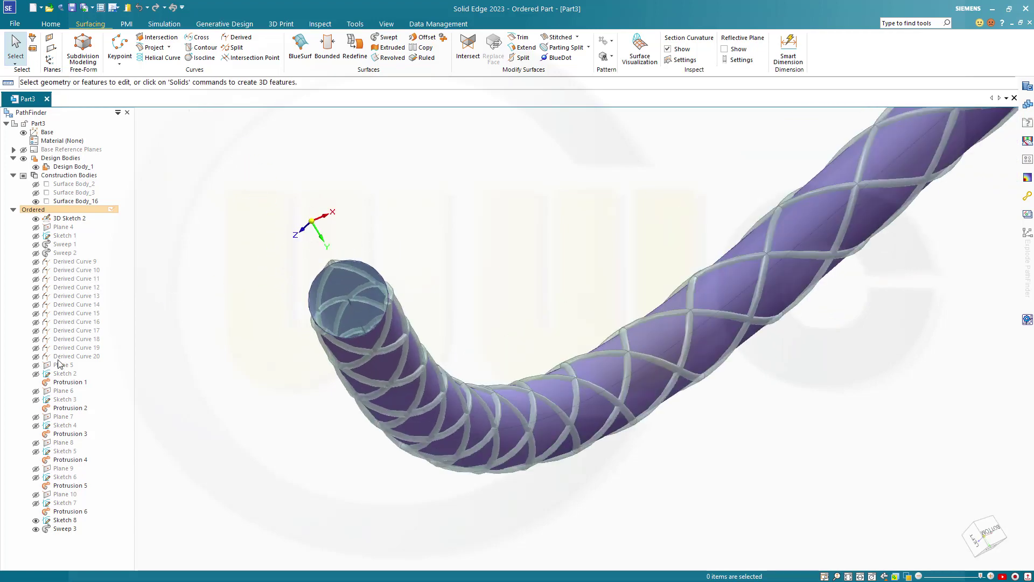
click(35, 167)
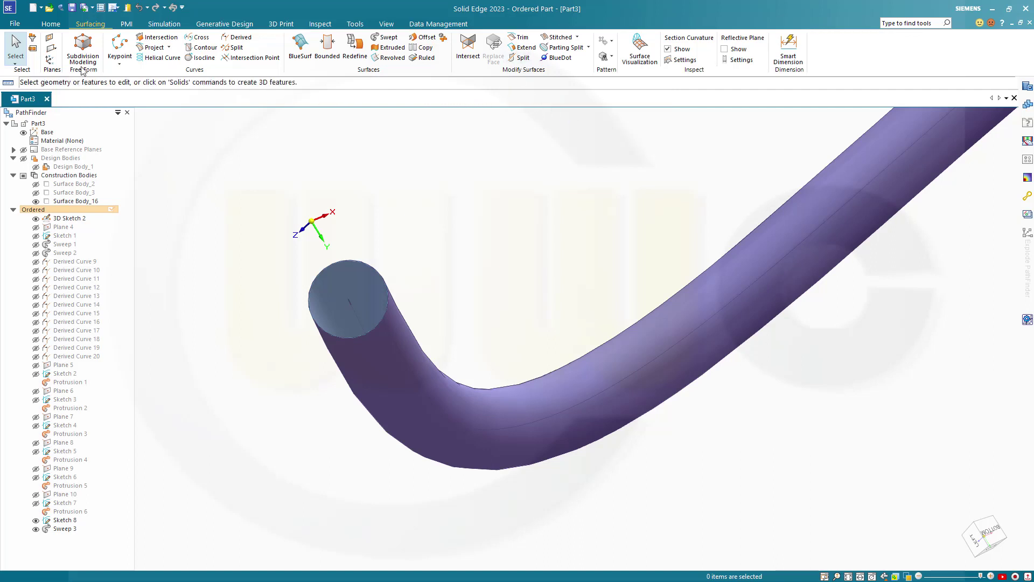
click(50, 24)
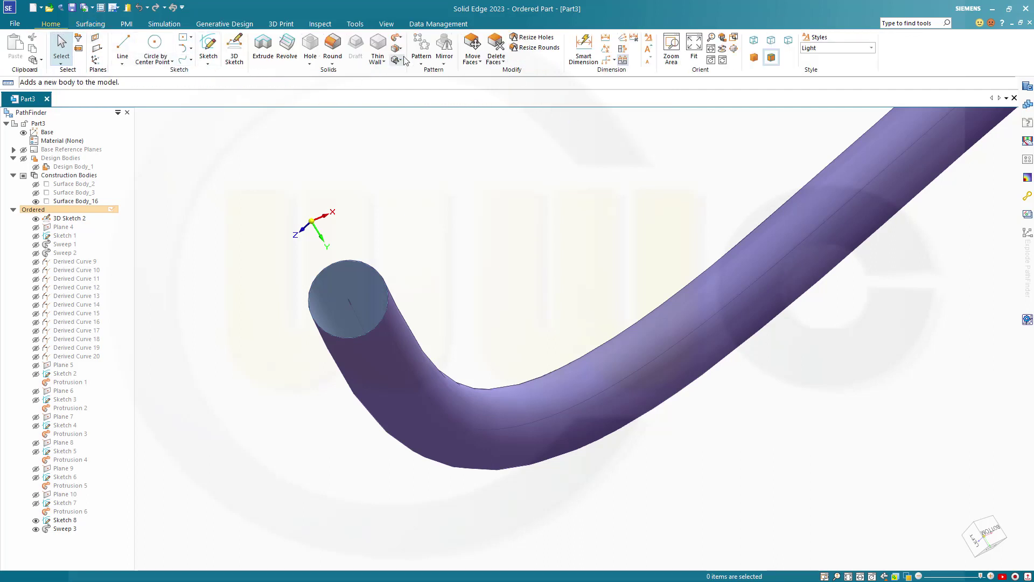
click(399, 38)
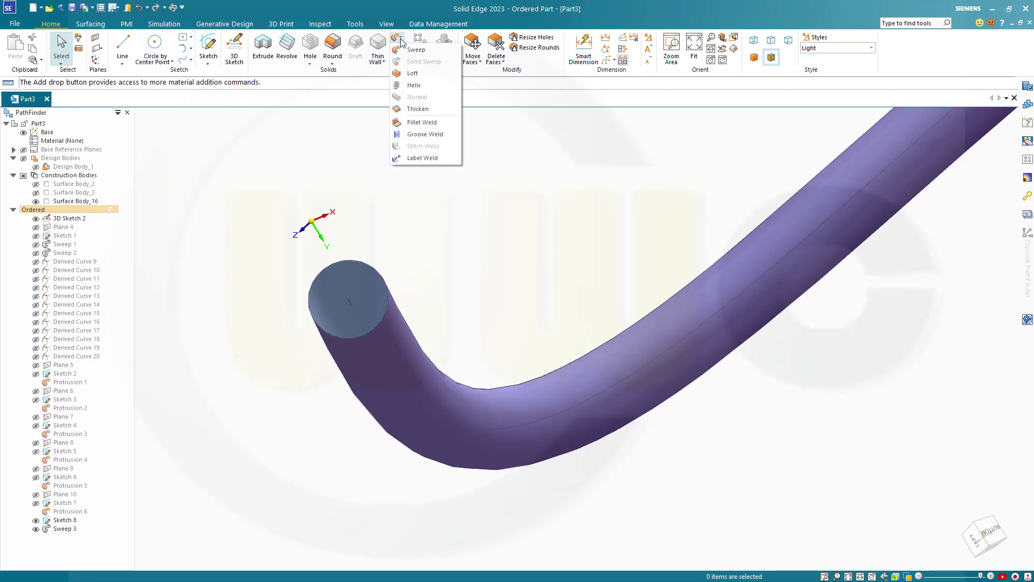
click(415, 108)
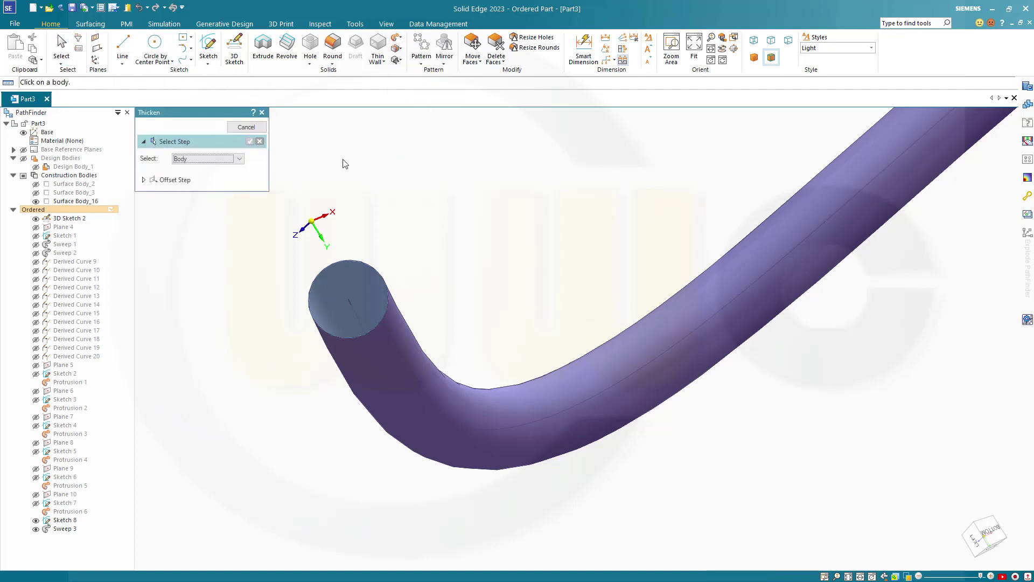
click(378, 357)
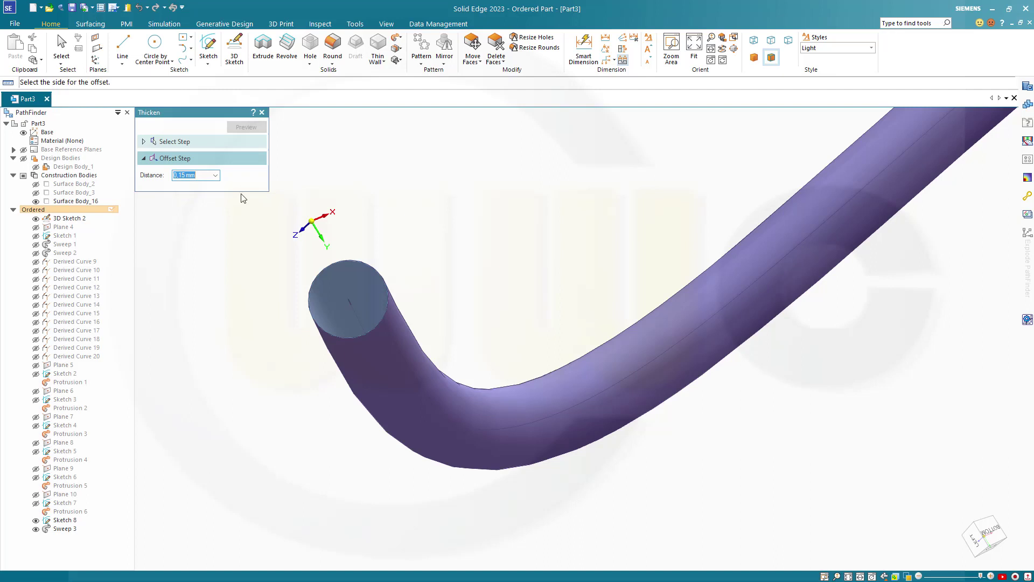
text(0.)
key(Return)
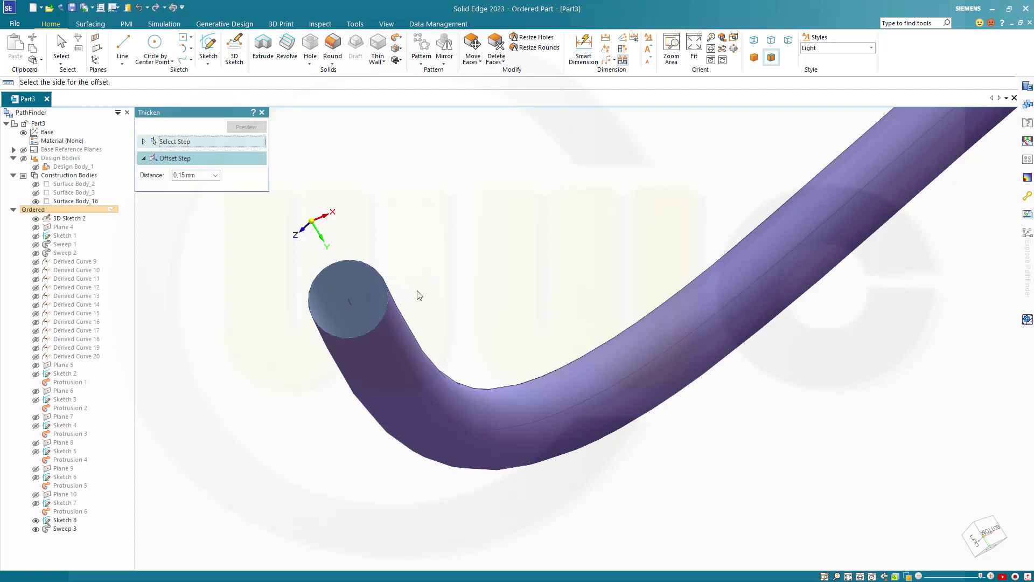
Direct the thickening toward the inside of the tube and finish the feature with its default name
scroll(360, 342, down, 5)
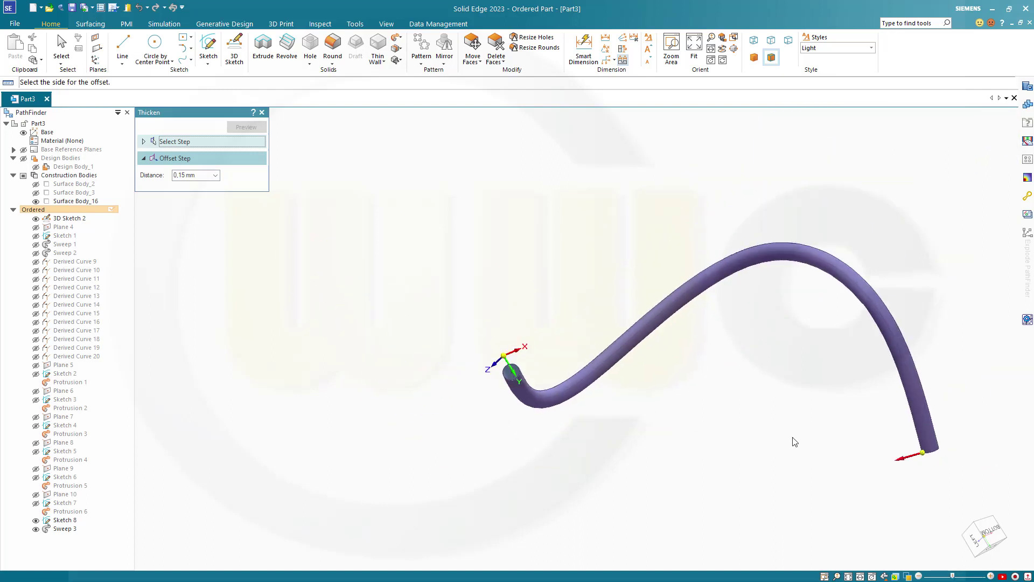
middle_drag(791, 441, 752, 397)
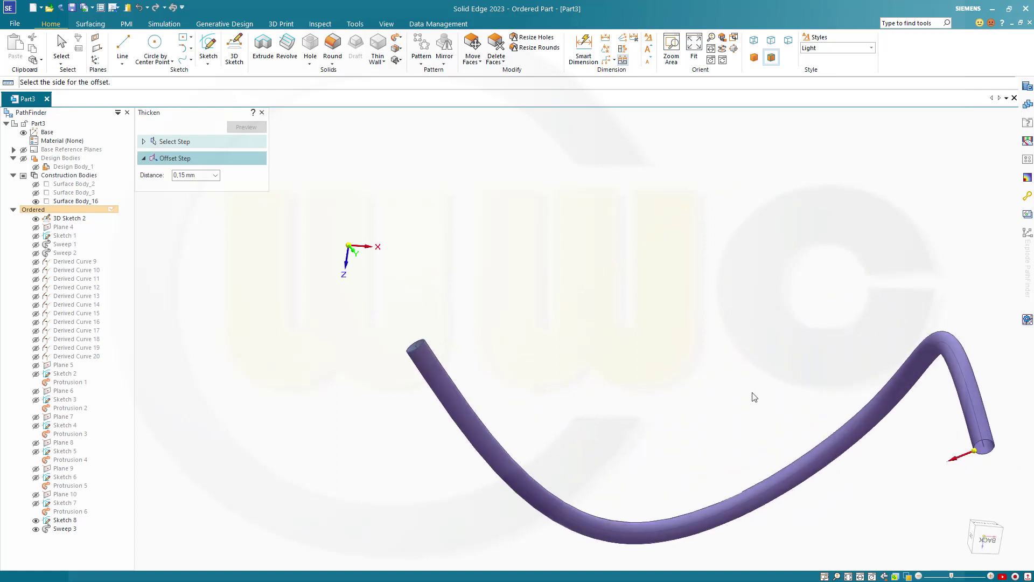
scroll(874, 457, up, 3)
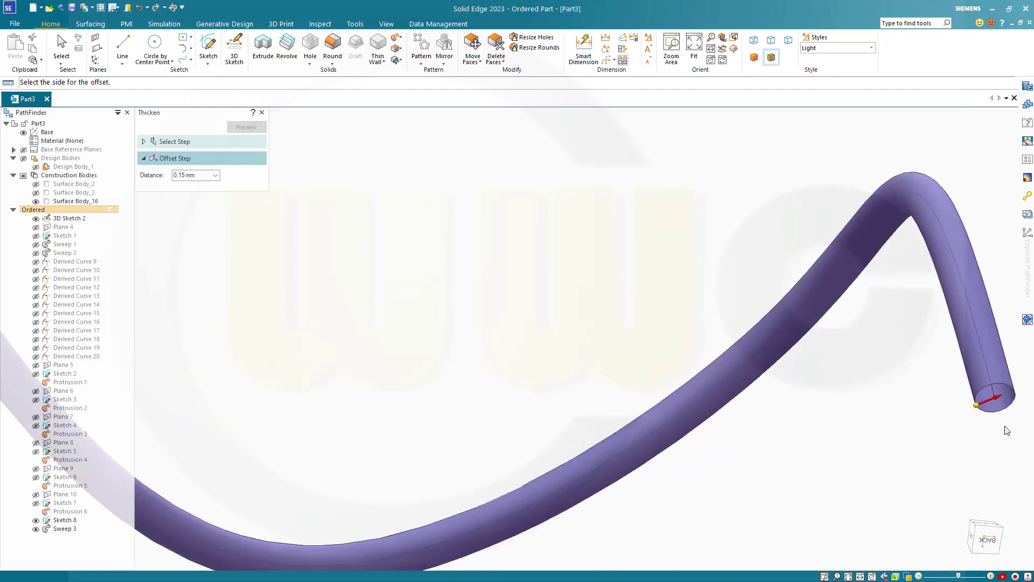
click(1005, 430)
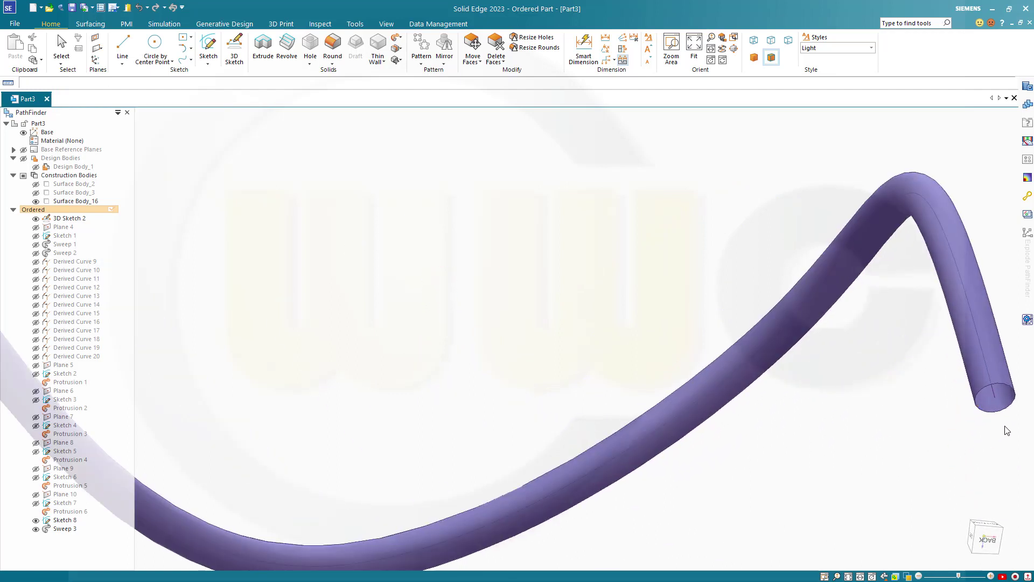
scroll(996, 416, up, 3)
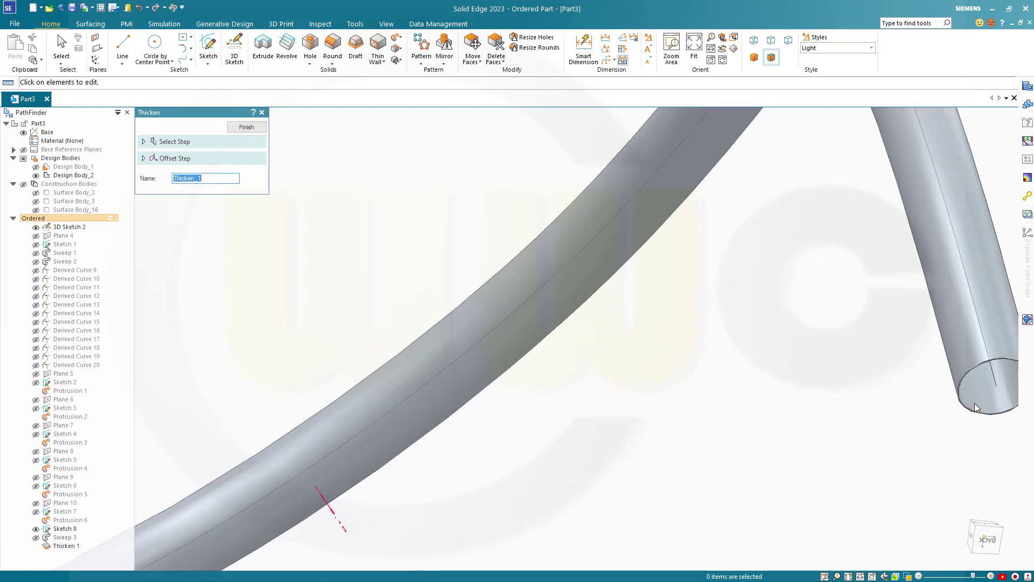
scroll(836, 385, down, 3)
click(247, 127)
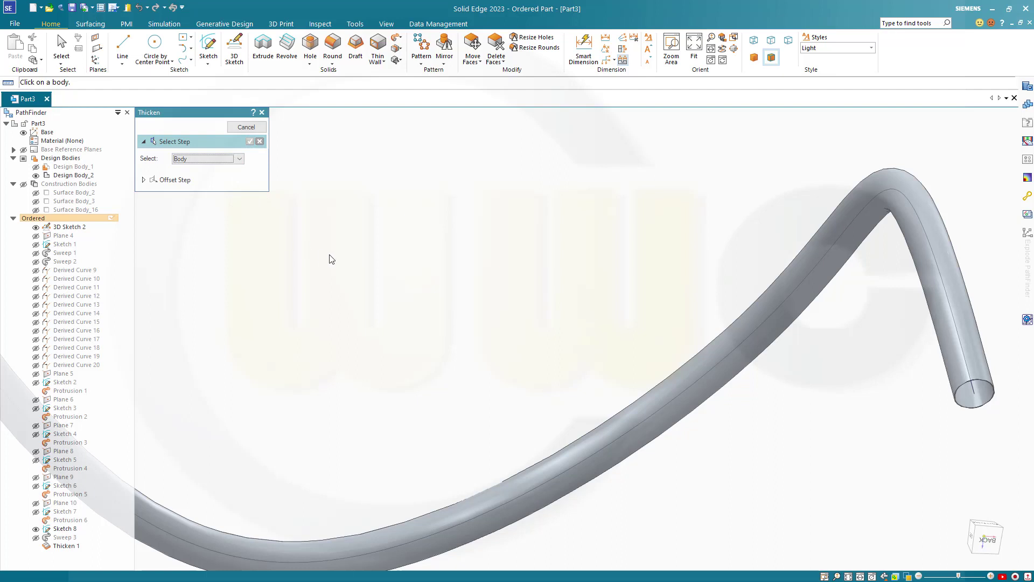
click(946, 335)
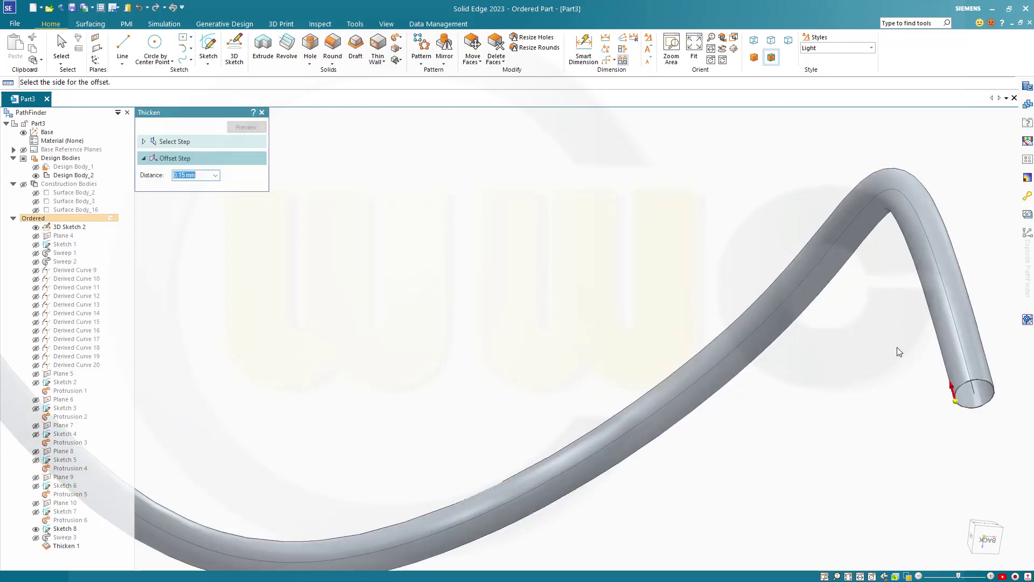
middle_drag(916, 407, 886, 428)
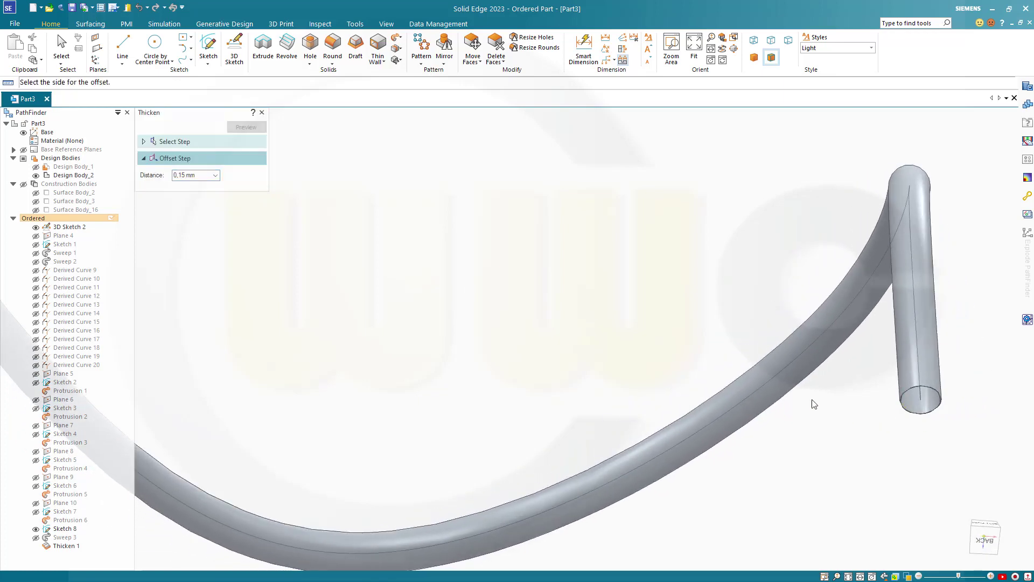
click(262, 112)
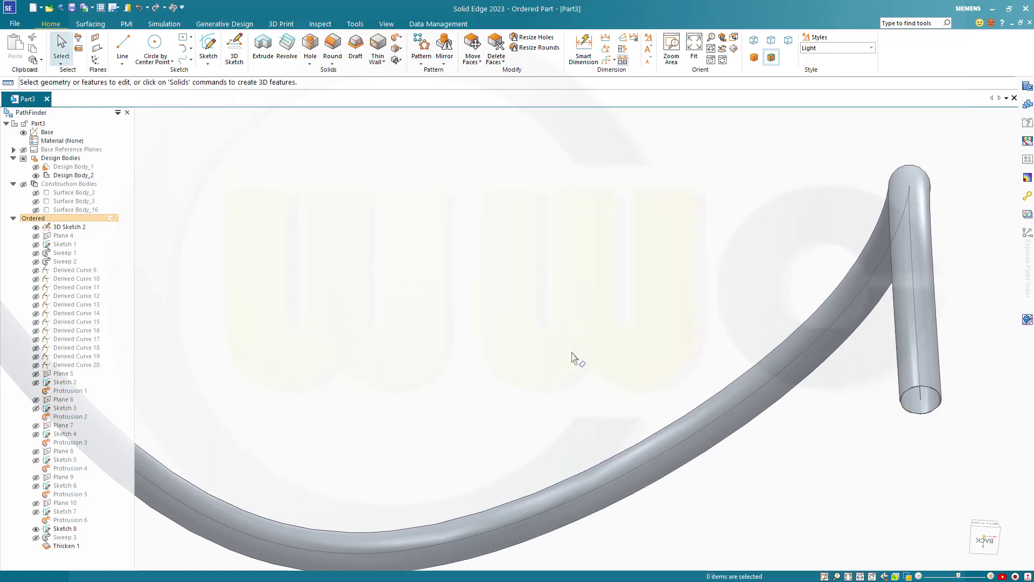
Hide Design Body_2, thicken the redisplayed Surface Body_16 outward by 0.15 mm, and show Design Body_2 again
click(36, 176)
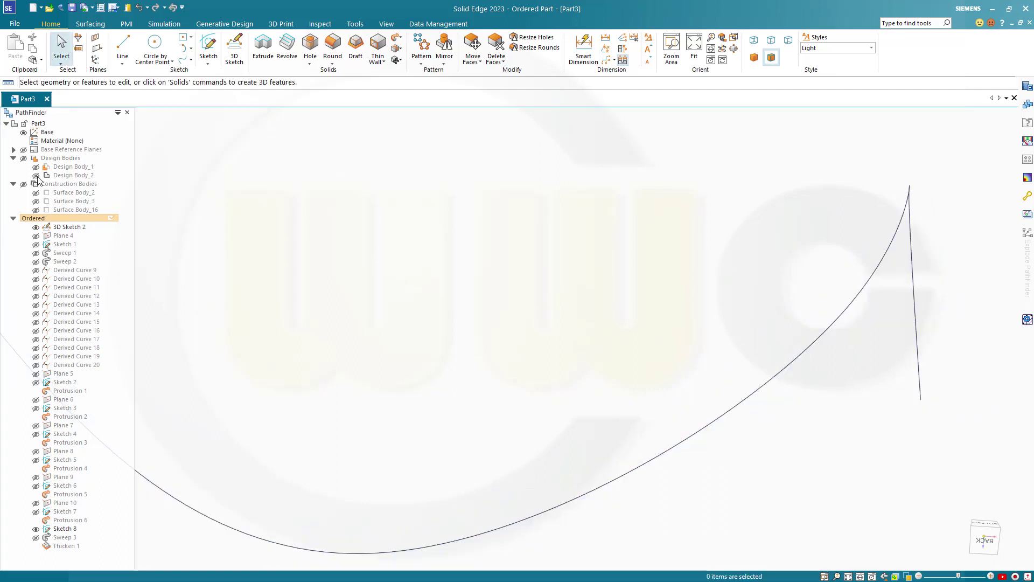
click(35, 210)
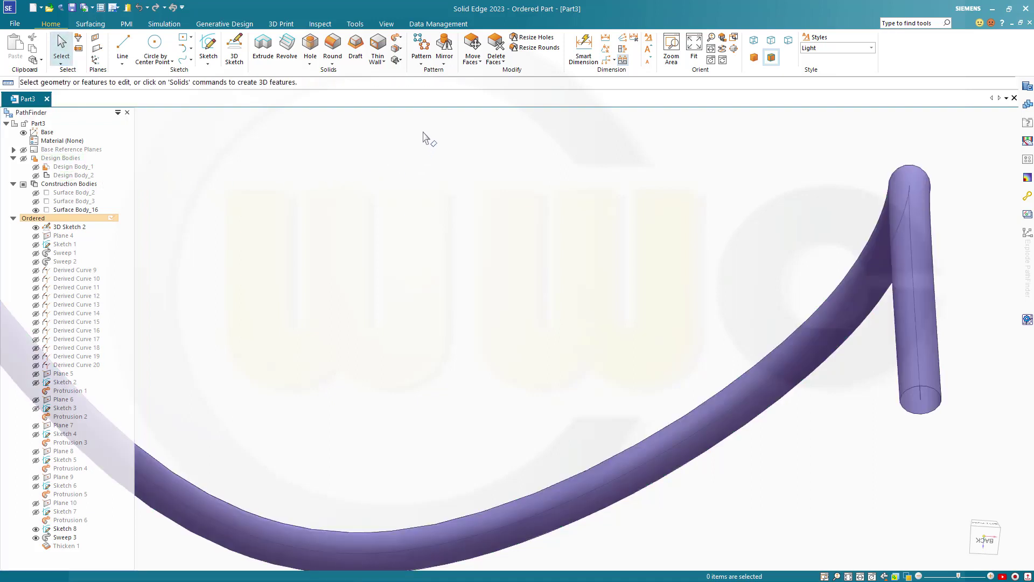
click(402, 41)
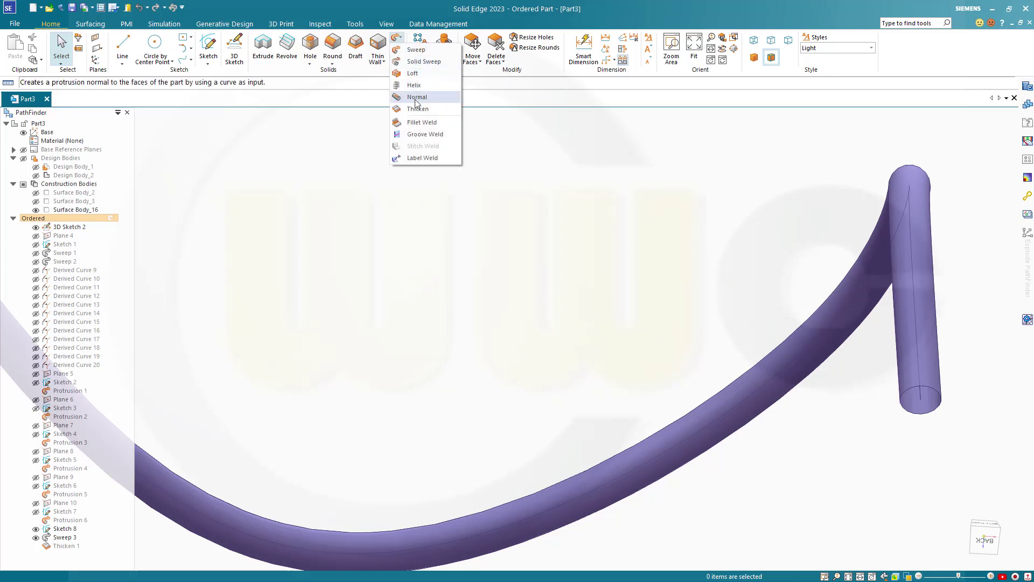
click(418, 108)
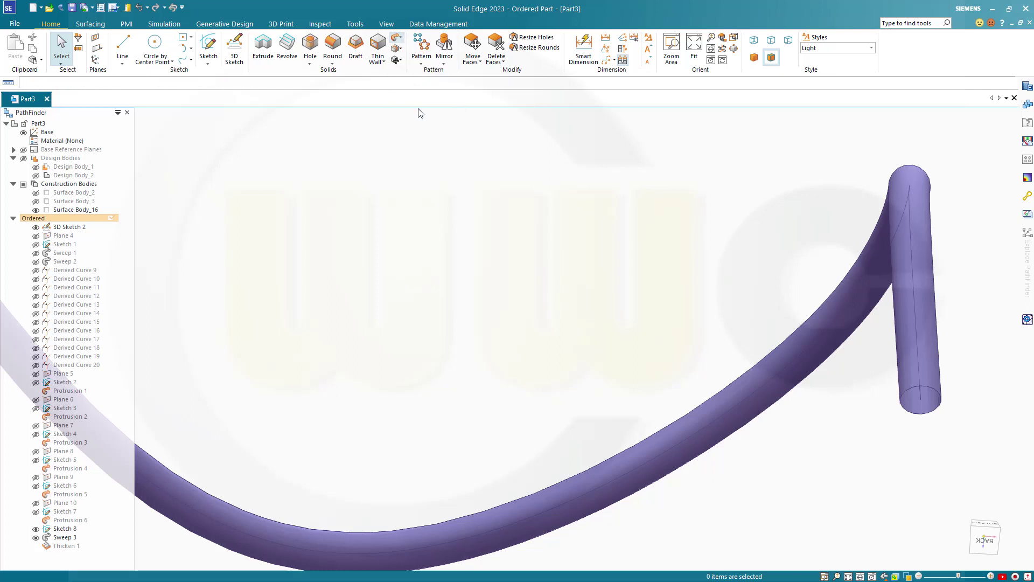
click(904, 286)
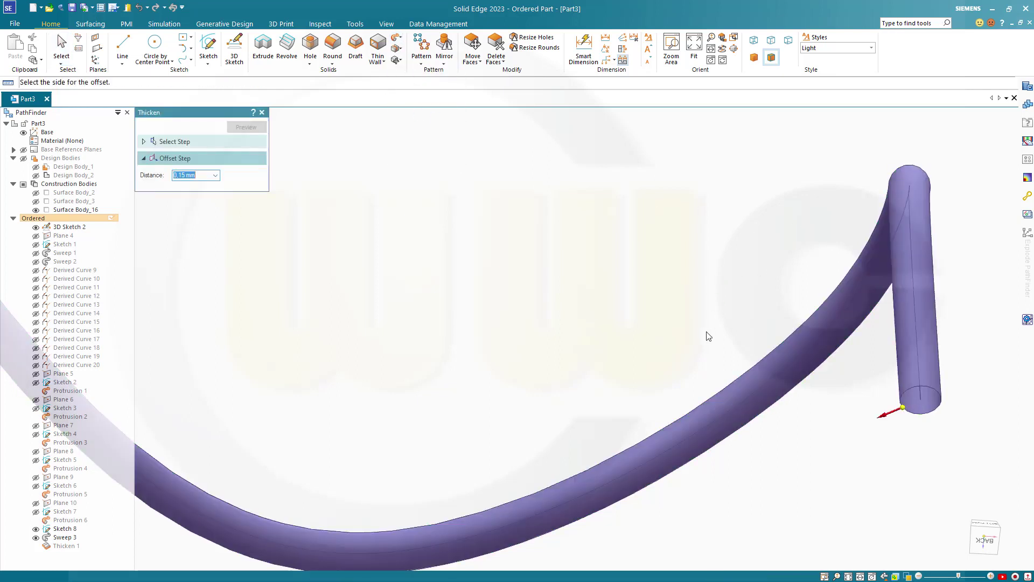
click(555, 329)
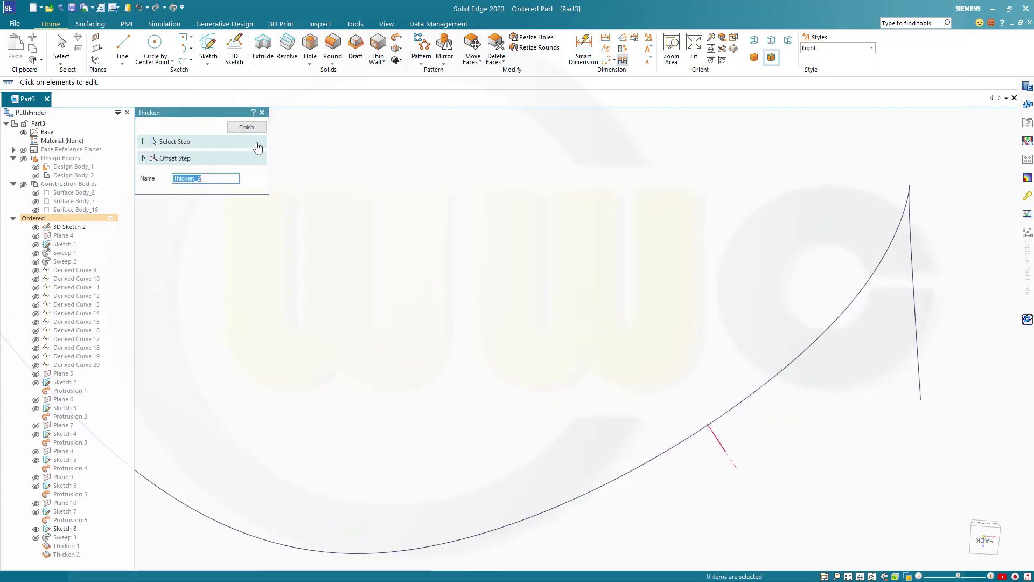
click(246, 126)
click(246, 127)
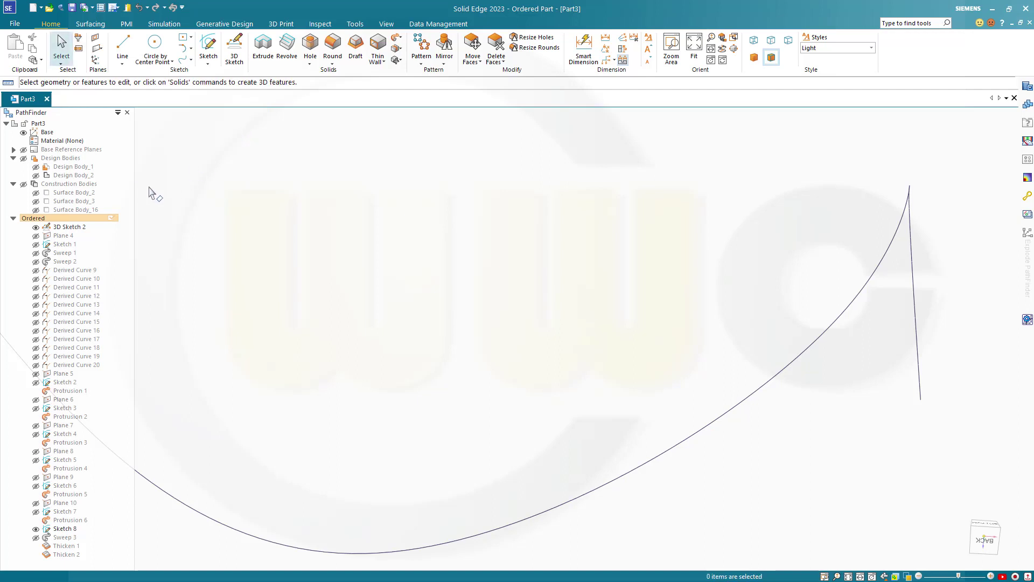
click(36, 176)
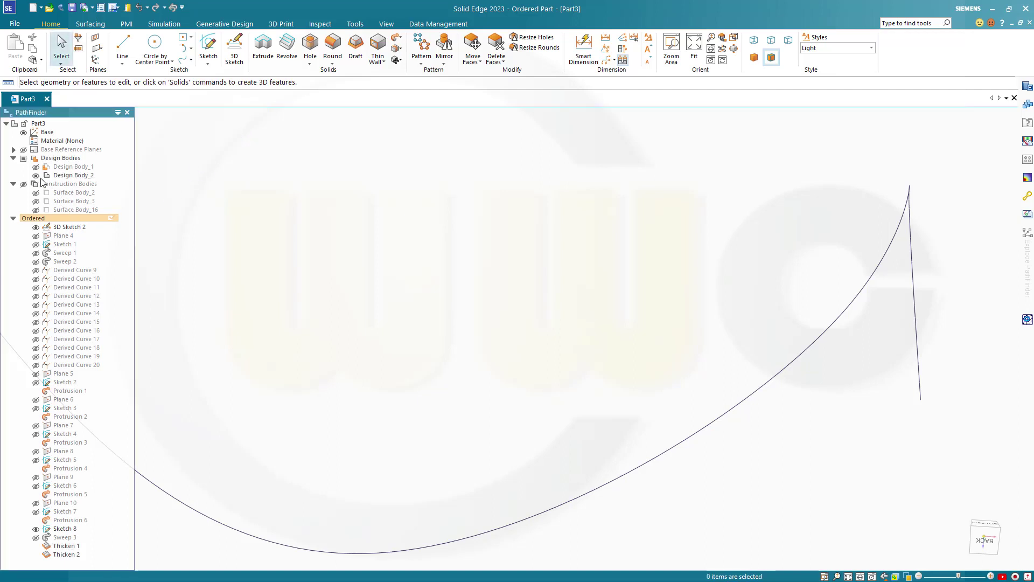
middle_drag(729, 334, 847, 203)
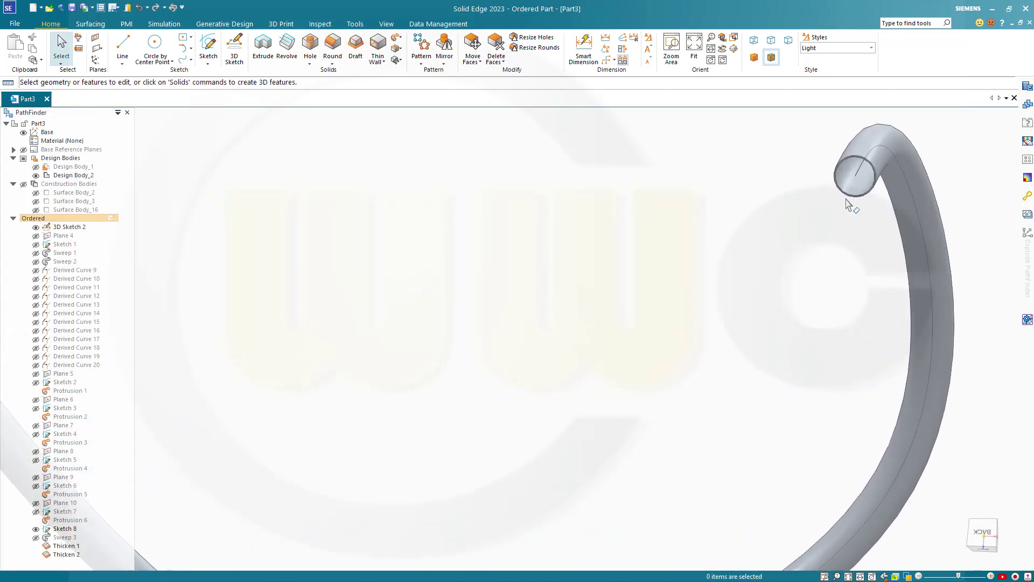
Inspect the wall at the tube's open end and show Design Body_1 again
scroll(856, 169, up, 5)
scroll(857, 170, down, 10)
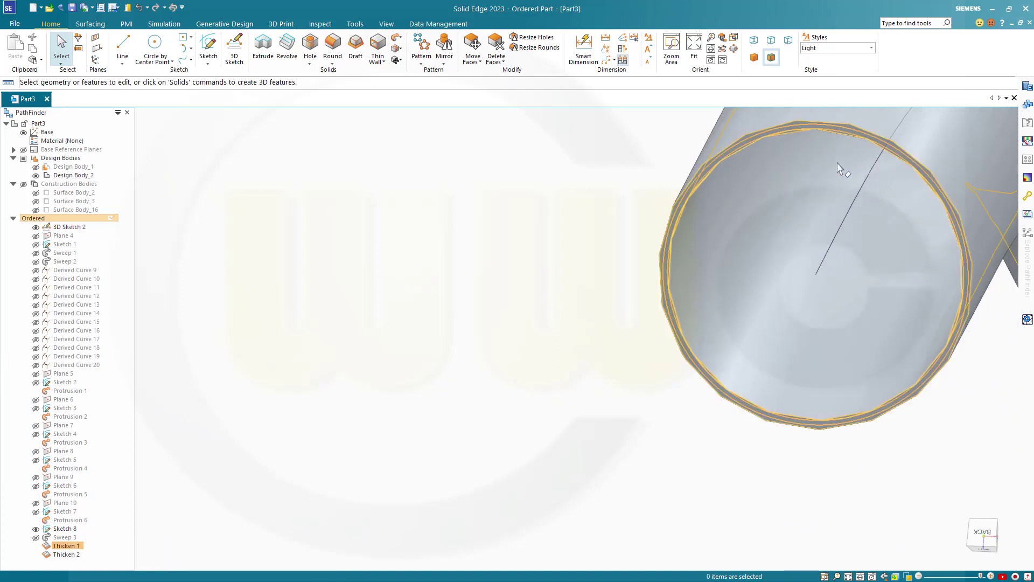
middle_drag(682, 269, 579, 305)
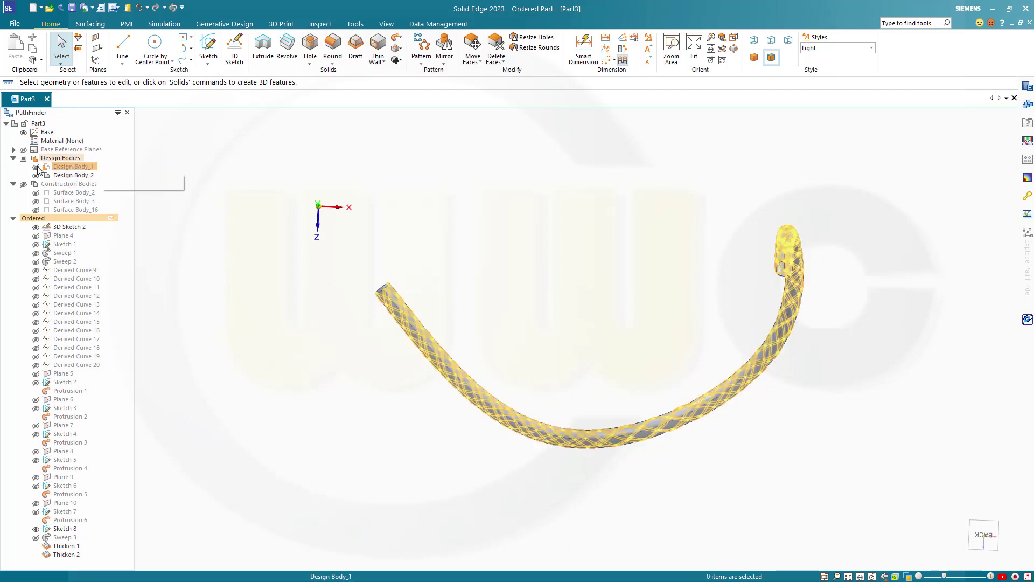
scroll(519, 296, up, 3)
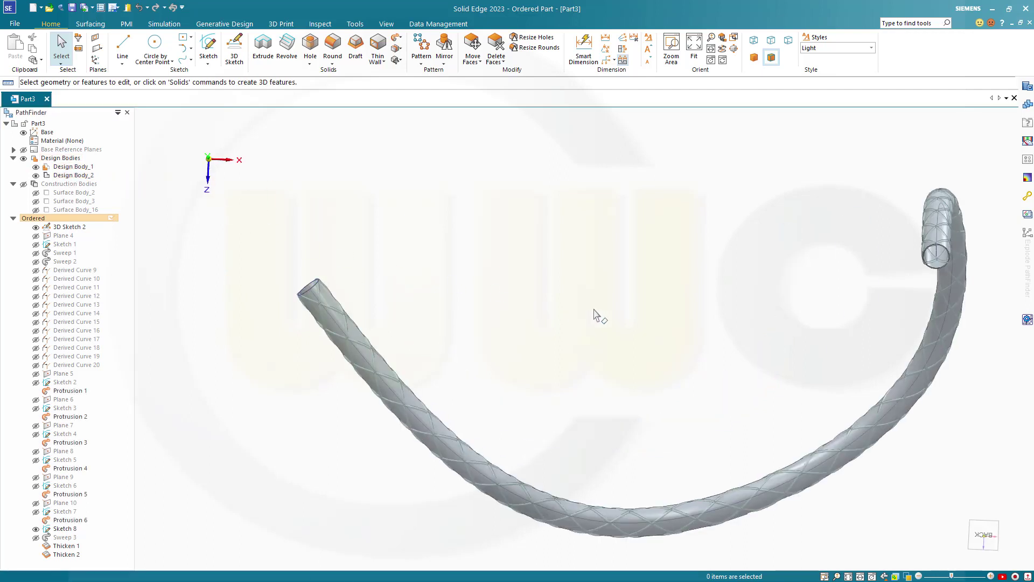
Examine how the braid strands and the thin-walled tube overlap at the open end and along the whole path
scroll(595, 315, down, 1)
middle_drag(554, 307, 474, 260)
scroll(400, 318, up, 3)
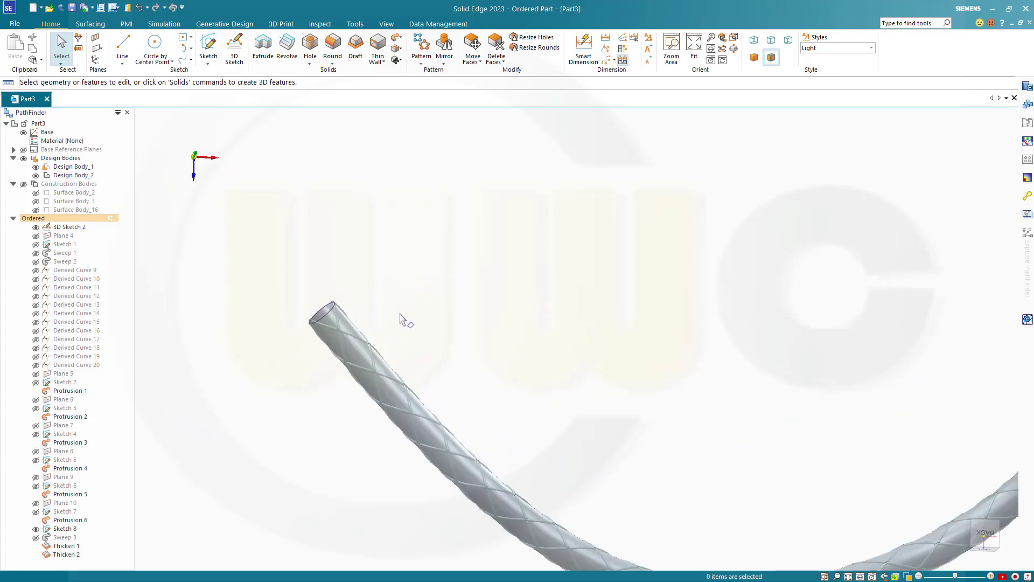
scroll(334, 326, up, 5)
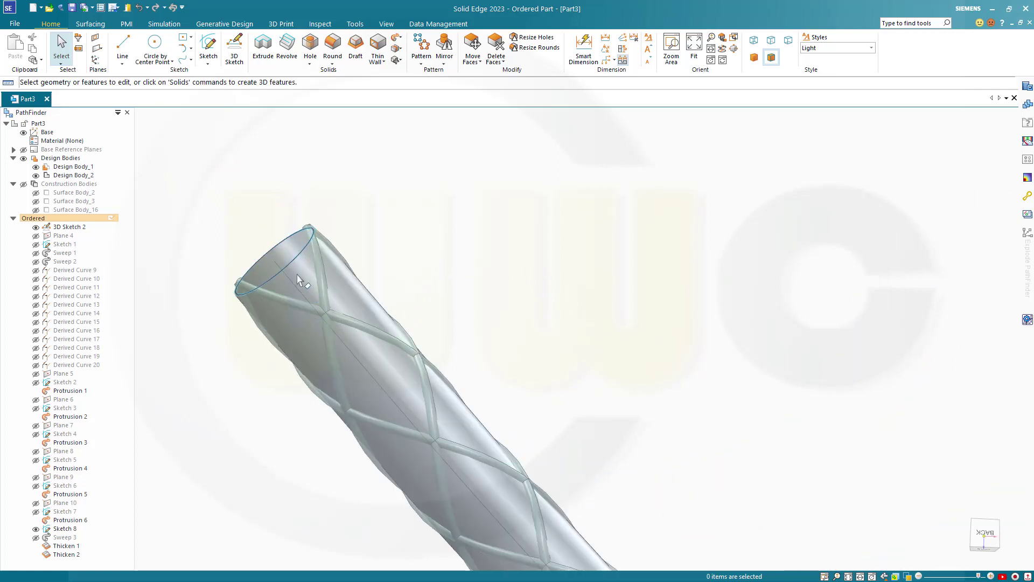
scroll(297, 275, up, 2)
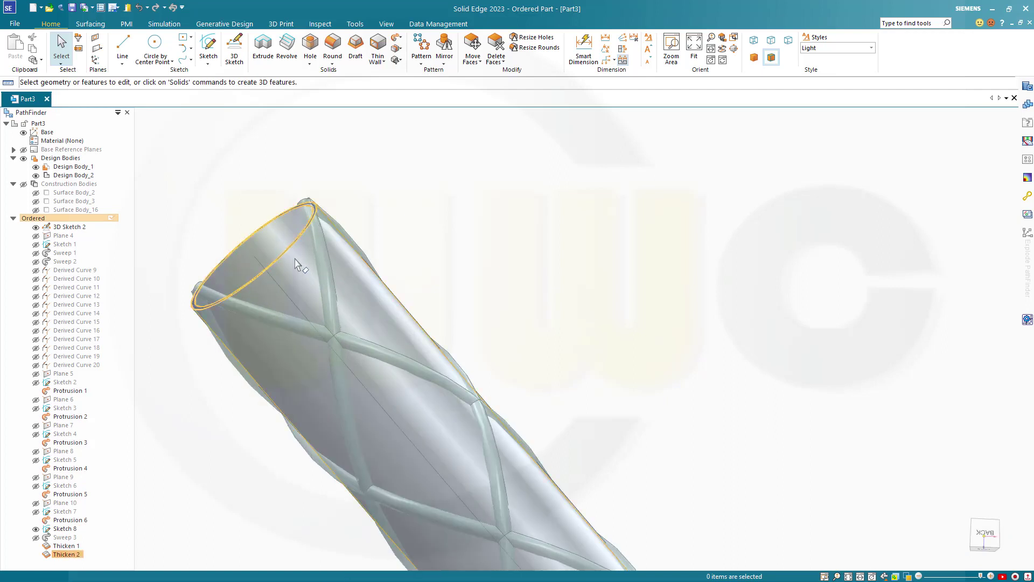
mouse_move(295, 264)
middle_down()
mouse_move(245, 283)
mouse_move(313, 287)
mouse_move(260, 313)
middle_up()
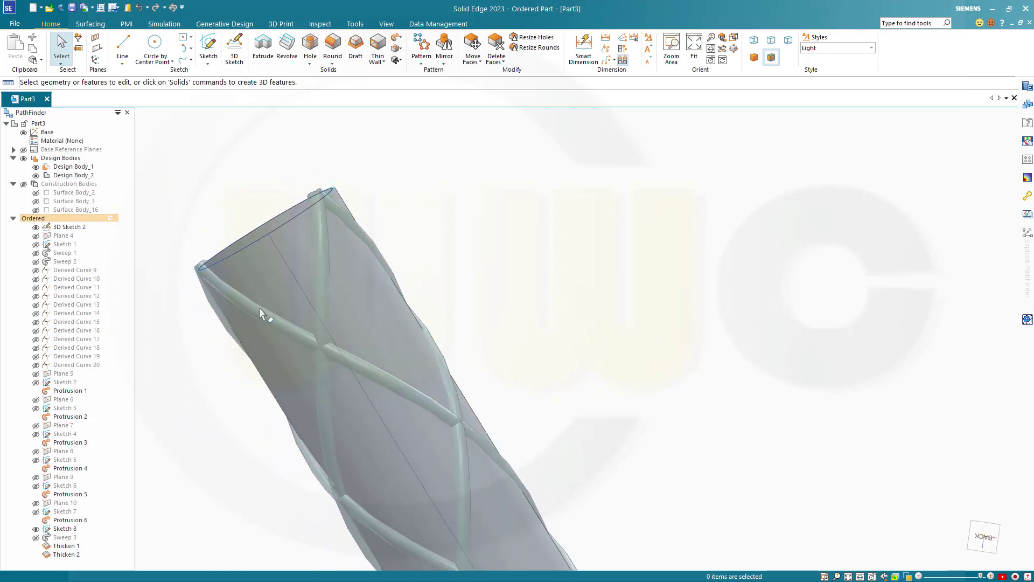
scroll(260, 314, down, 5)
shift+middle_drag(436, 377, 545, 237)
scroll(575, 293, down, 5)
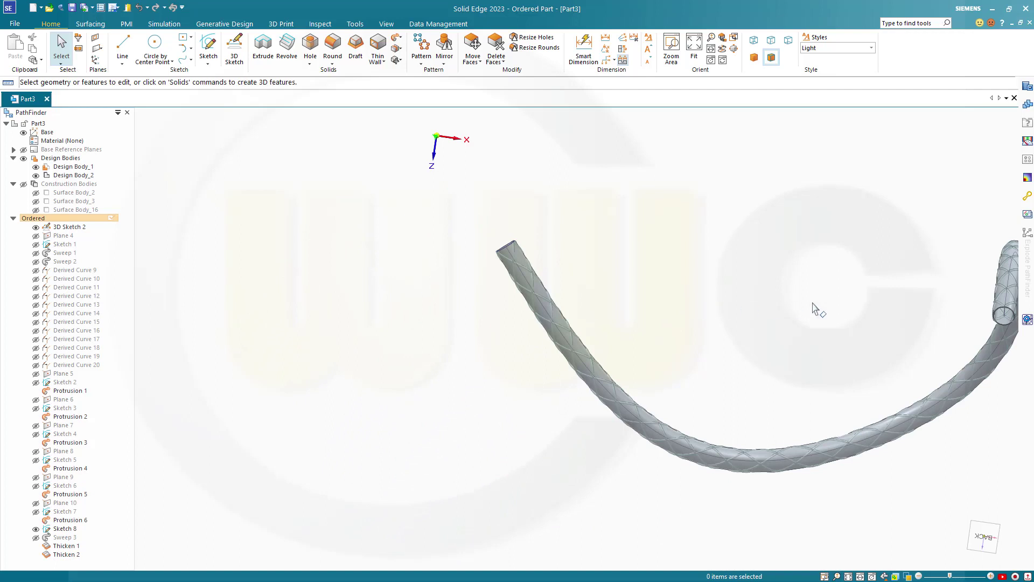
middle_drag(813, 308, 665, 274)
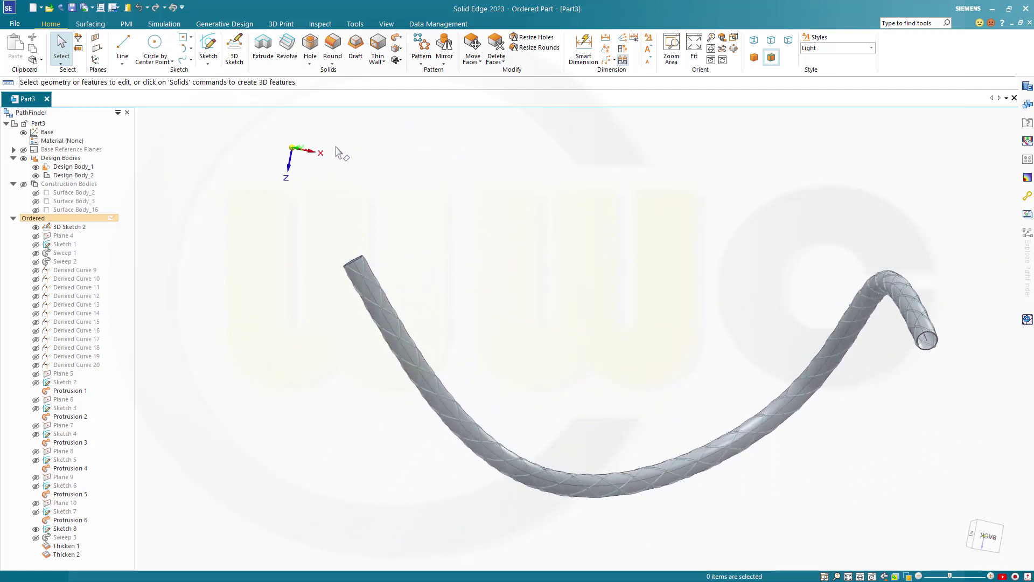
Make the braided Design Body_1 the active body
click(400, 60)
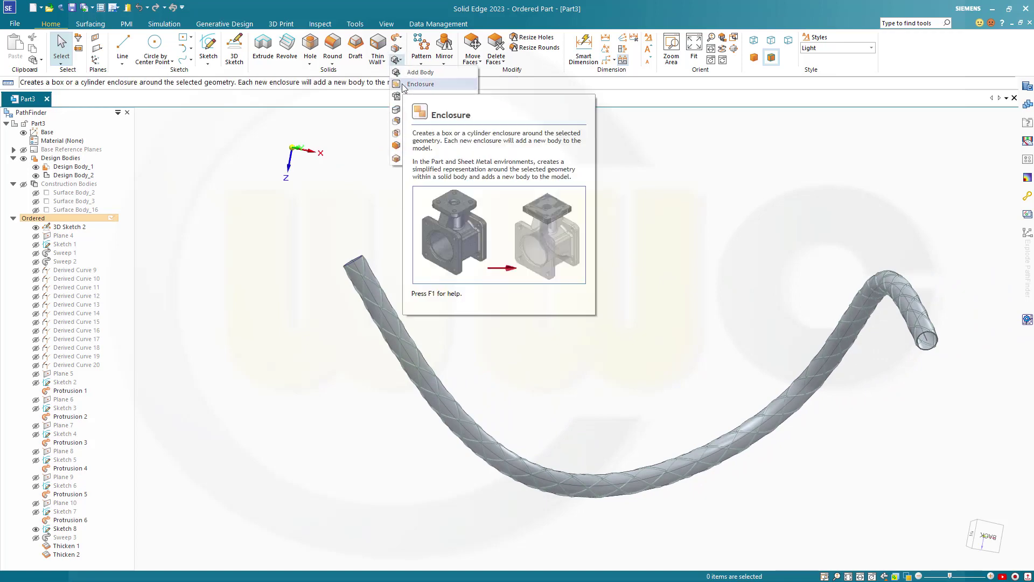
click(79, 177)
double_click(64, 167)
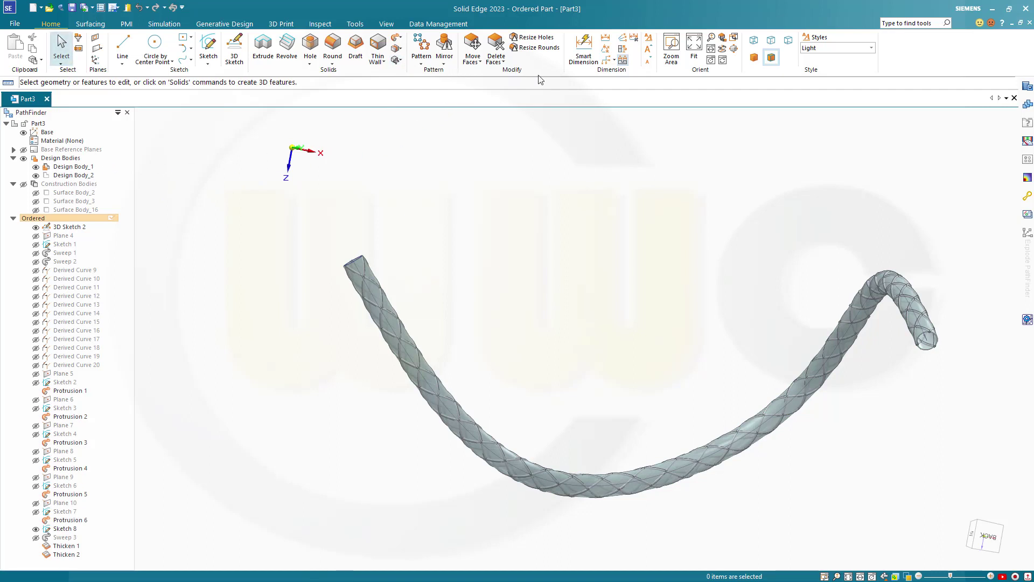
Intersect Design Body_1 as the target with Design Body_2 as the tool and finish the feature with its default name
click(396, 60)
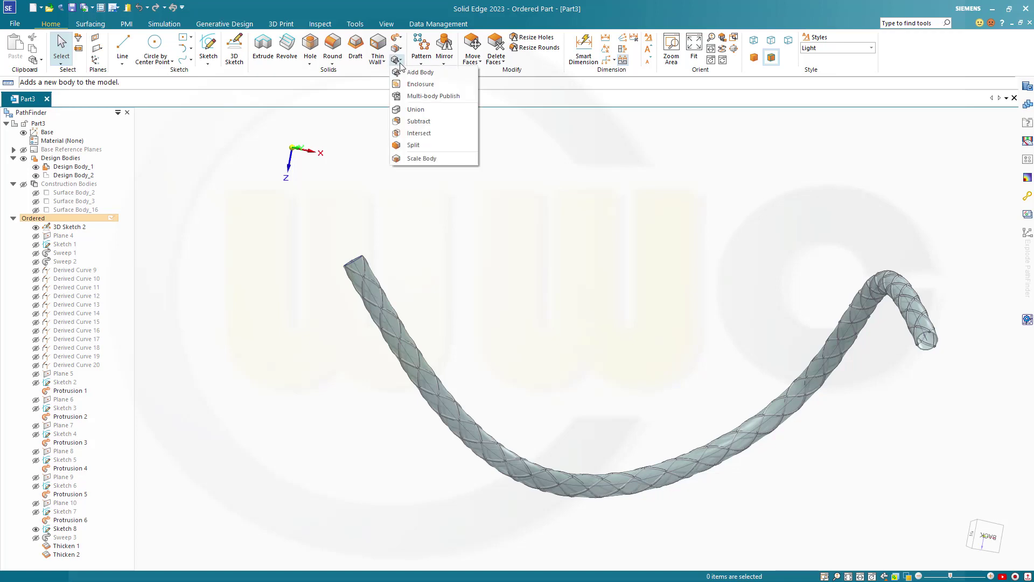
click(414, 135)
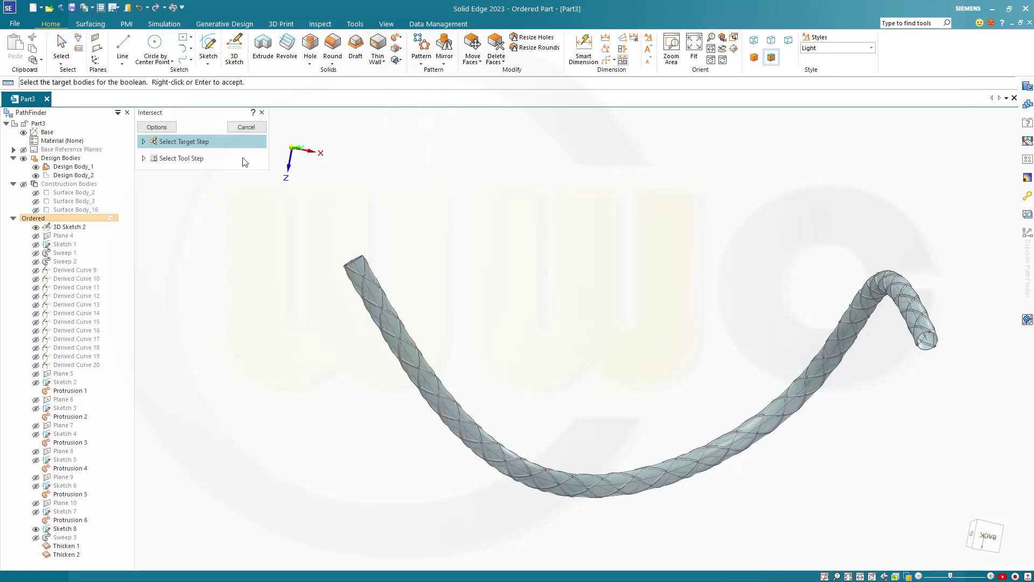
click(76, 167)
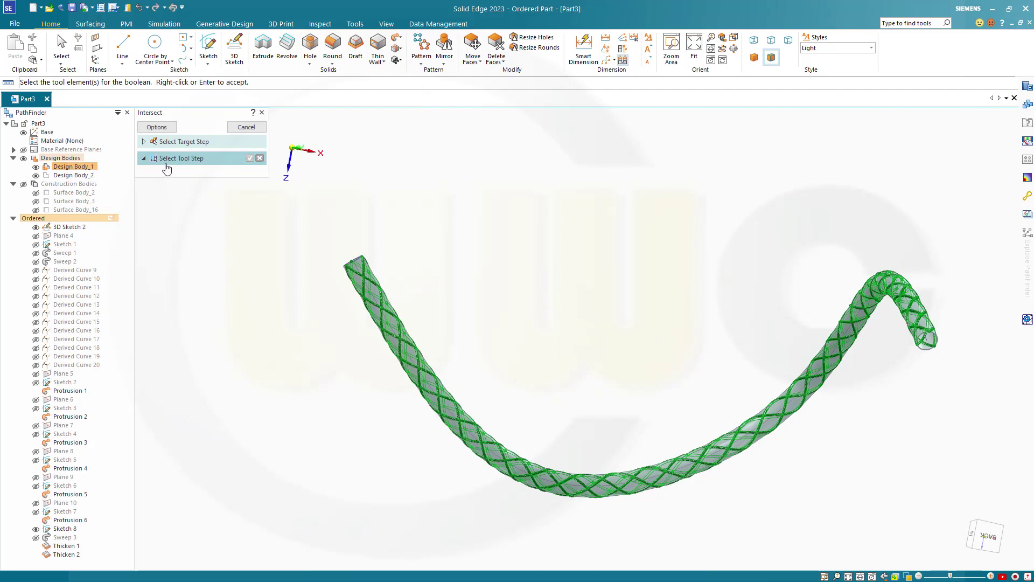
click(84, 175)
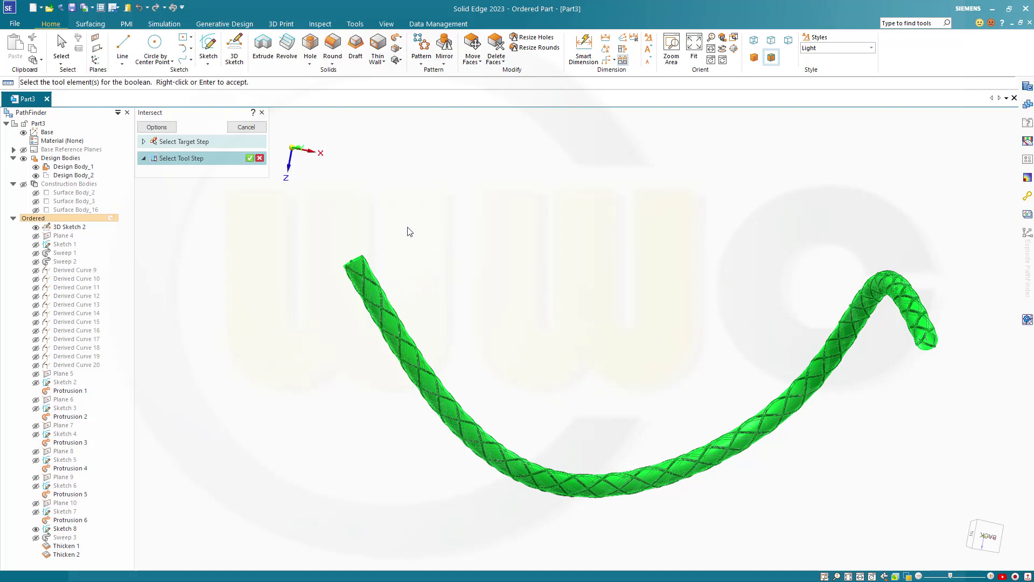
click(250, 159)
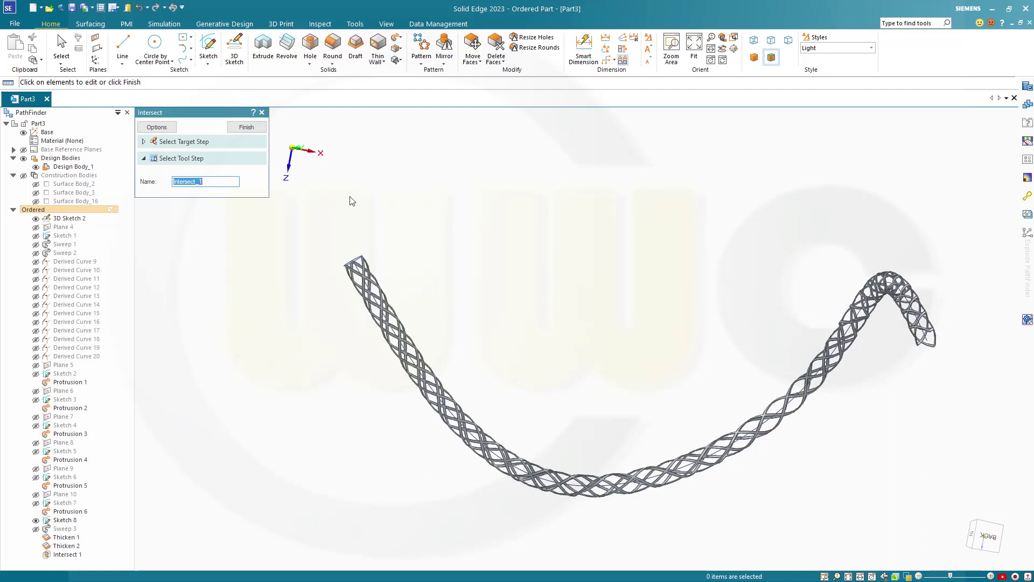
click(244, 126)
click(245, 126)
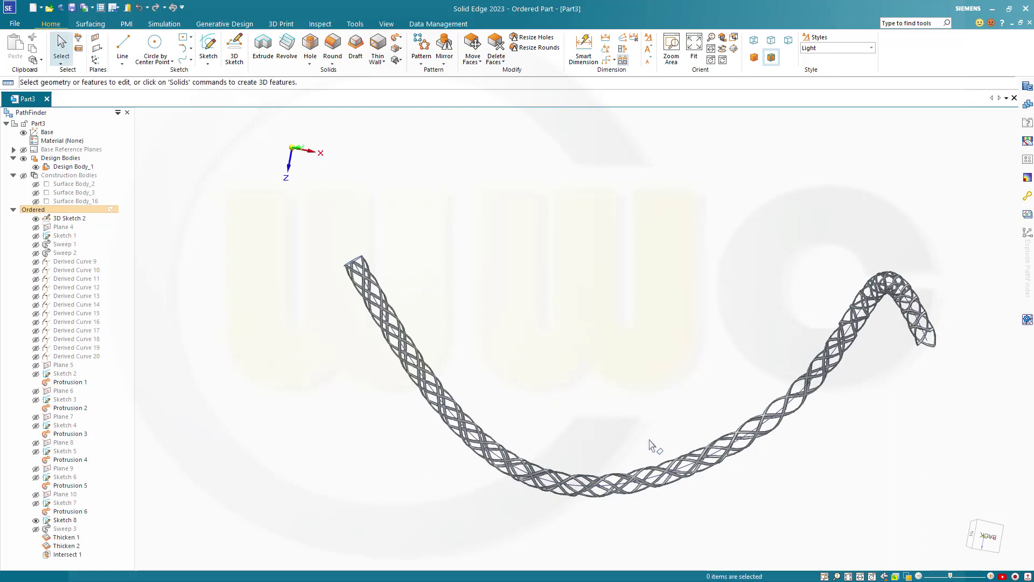
Examine the intersected braid's flat strands and crossings up close and along its whole length
scroll(649, 476, up, 1)
scroll(652, 474, up, 5)
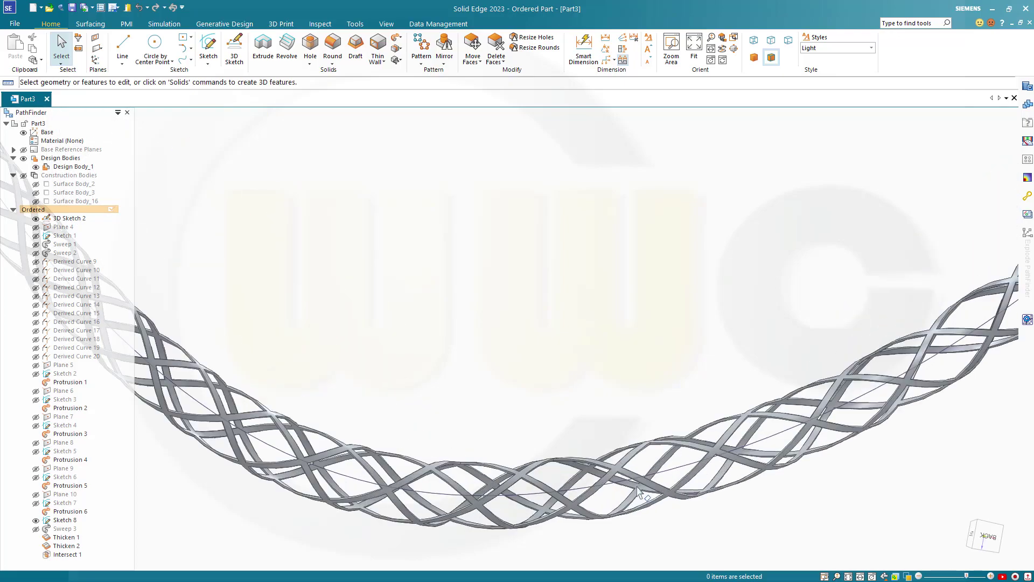
scroll(666, 467, up, 1)
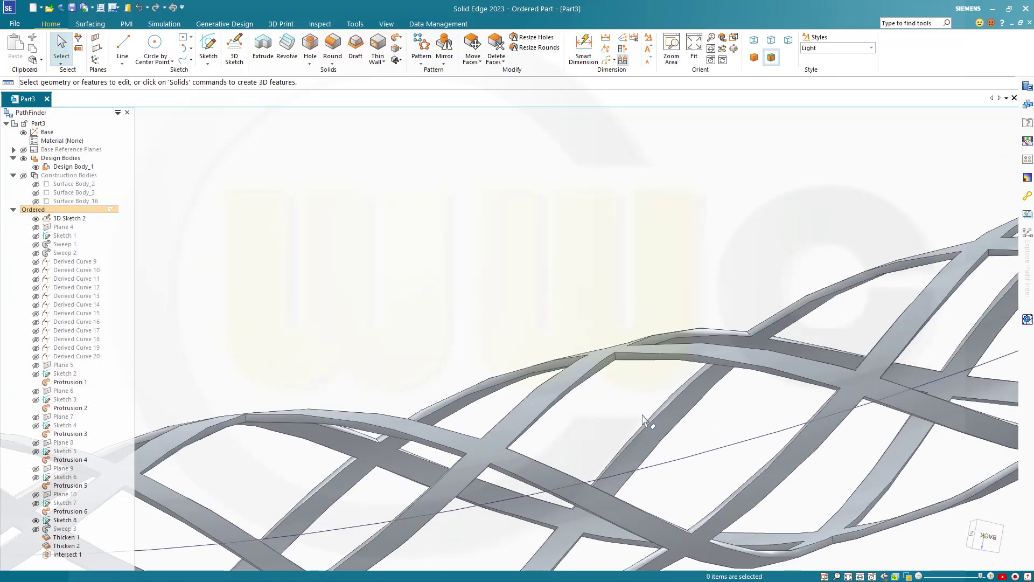
scroll(638, 425, up, 4)
scroll(642, 427, down, 10)
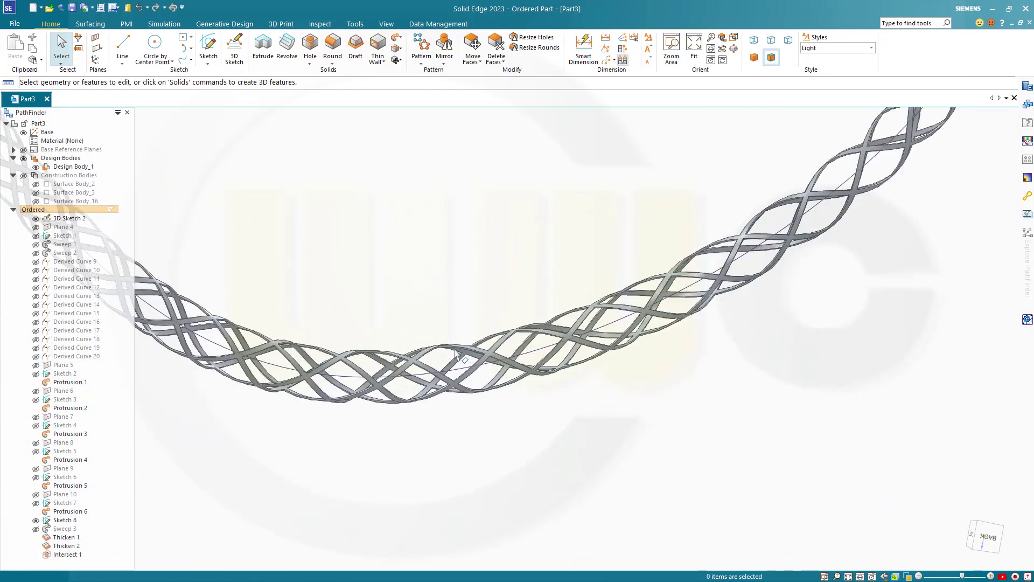
scroll(273, 237, up, 4)
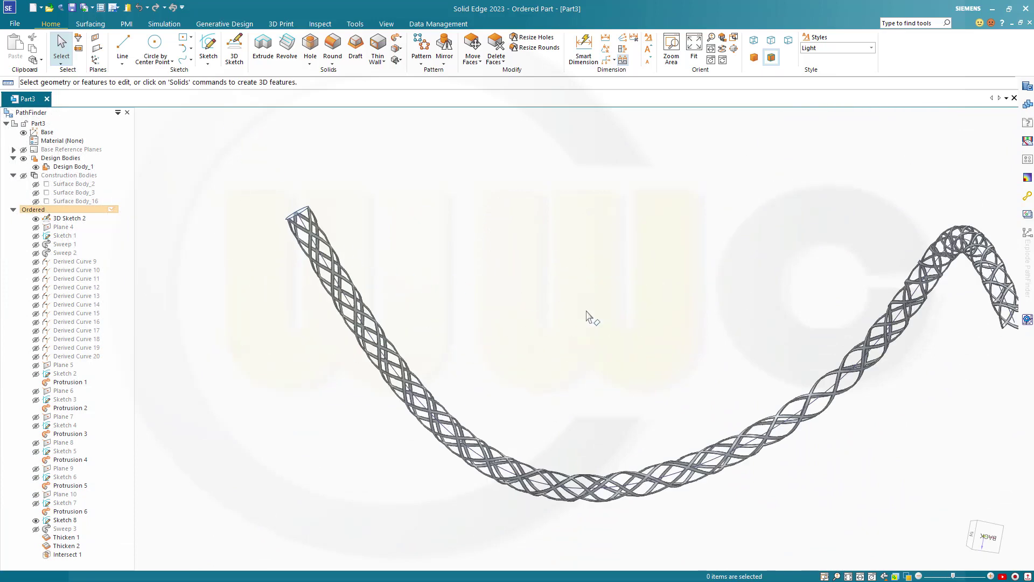
scroll(669, 339, down, 3)
scroll(680, 351, up, 1)
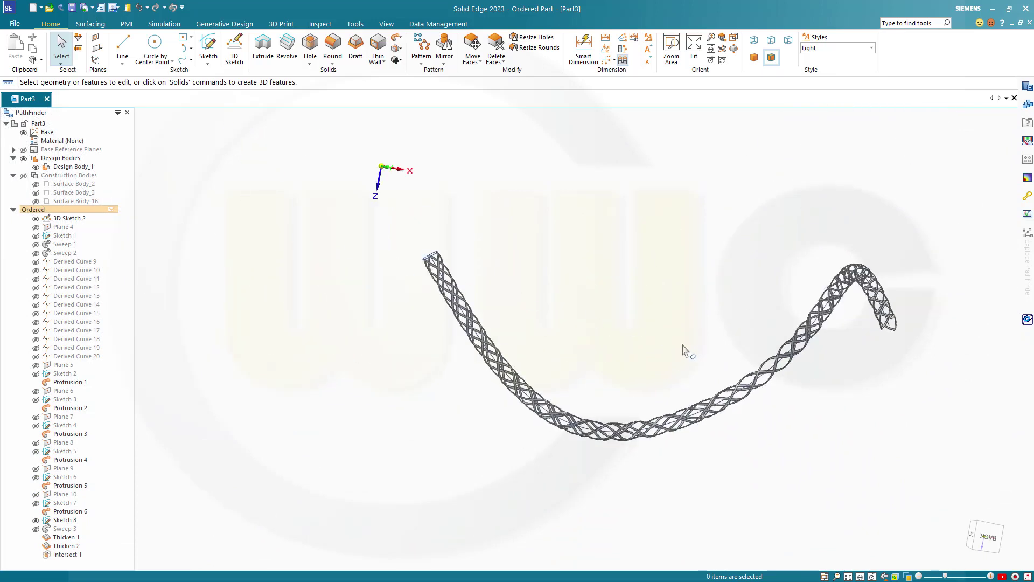